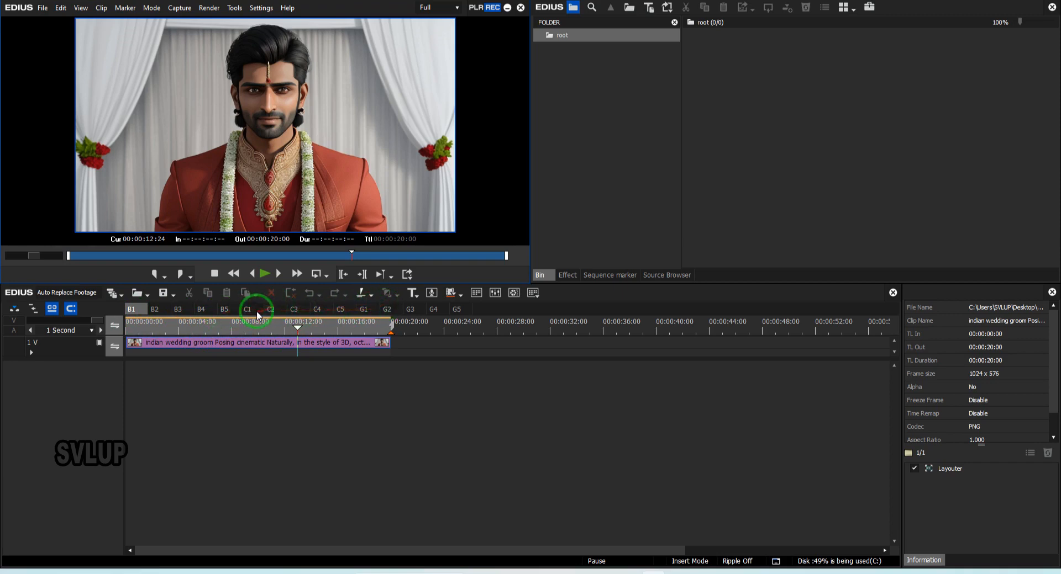
# Step: Open Batch Export for the B1 sequence and move its window clear of the player and timeline
pyautogui.click(135, 310)
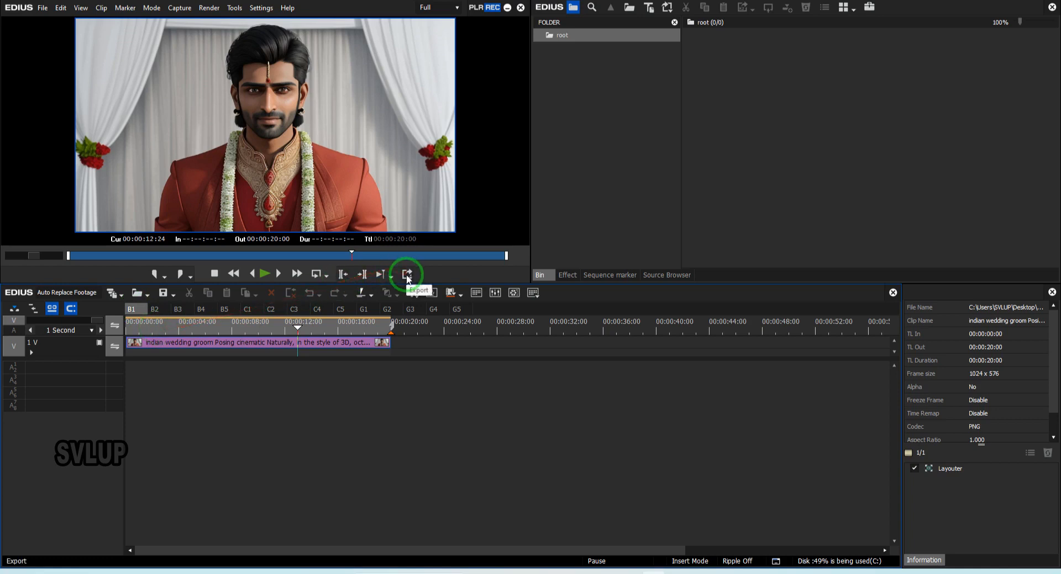
pyautogui.click(407, 274)
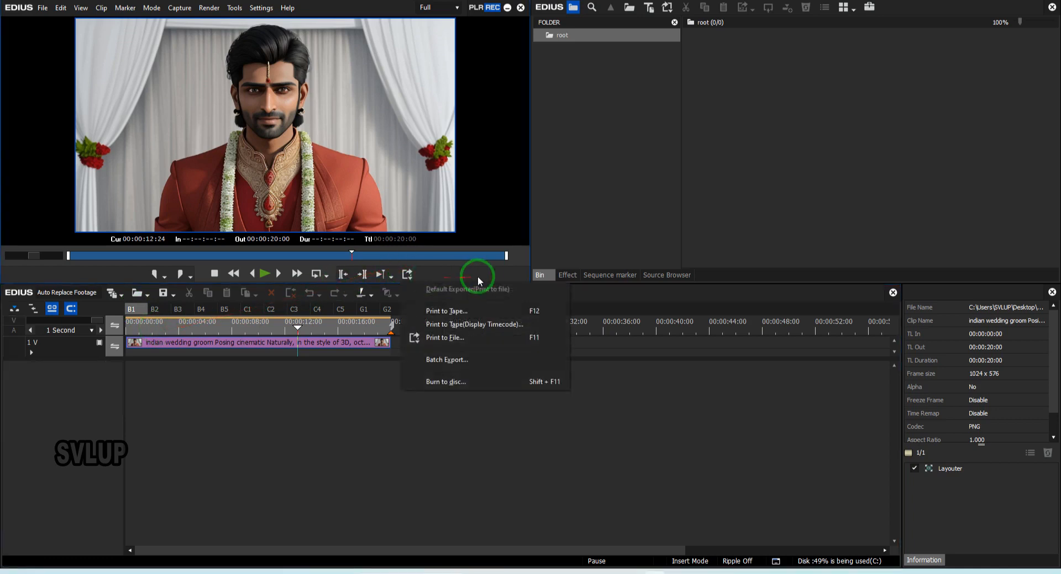
pyautogui.click(446, 361)
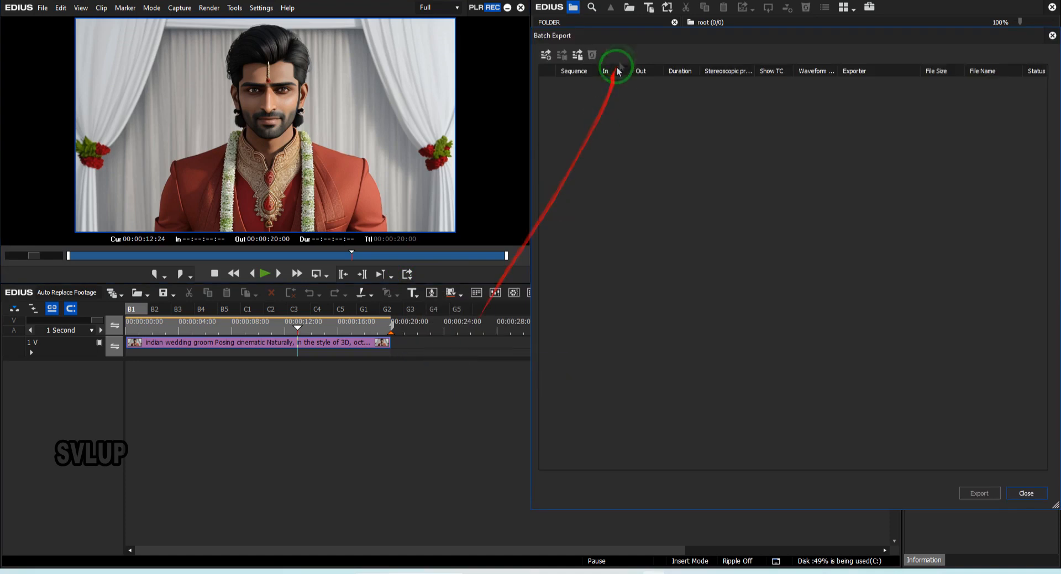
pyautogui.moveTo(625, 39); pyautogui.dragTo(357, 58)
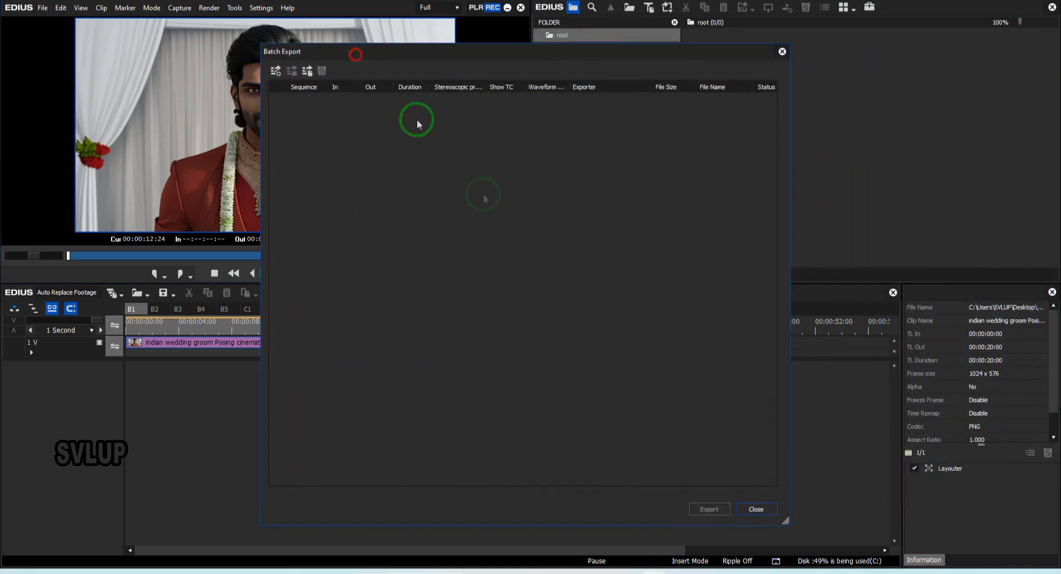
pyautogui.moveTo(786, 523)
pyautogui.mouseDown()
pyautogui.moveTo(773, 517)
pyautogui.moveTo(731, 339)
pyautogui.moveTo(741, 158)
pyautogui.moveTo(780, 507)
pyautogui.mouseUp()
pyautogui.moveTo(410, 52); pyautogui.dragTo(687, 29)
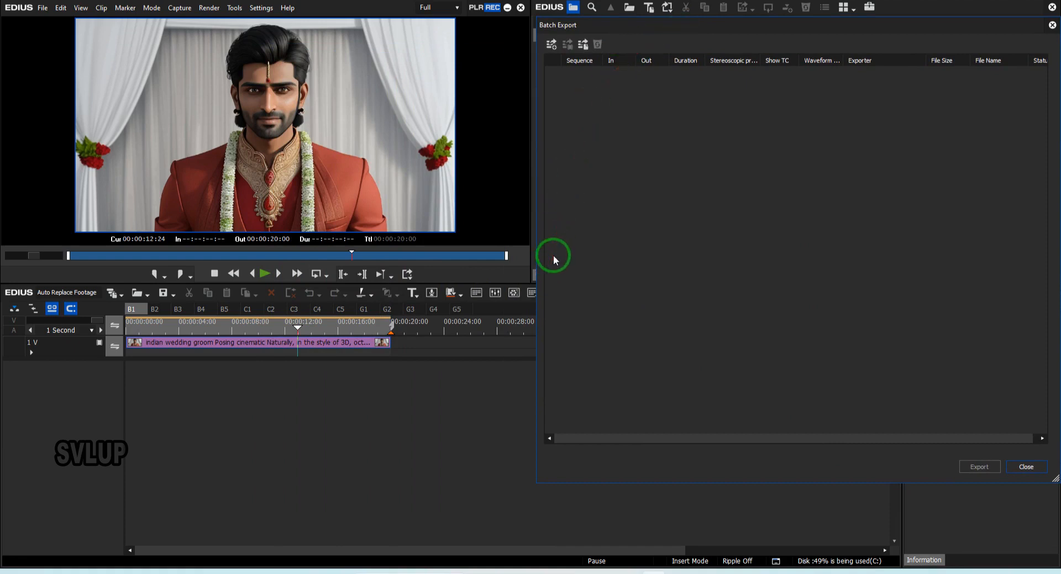
pyautogui.moveTo(665, 31)
pyautogui.mouseDown()
pyautogui.moveTo(745, 88)
pyautogui.moveTo(668, 41)
pyautogui.mouseUp()
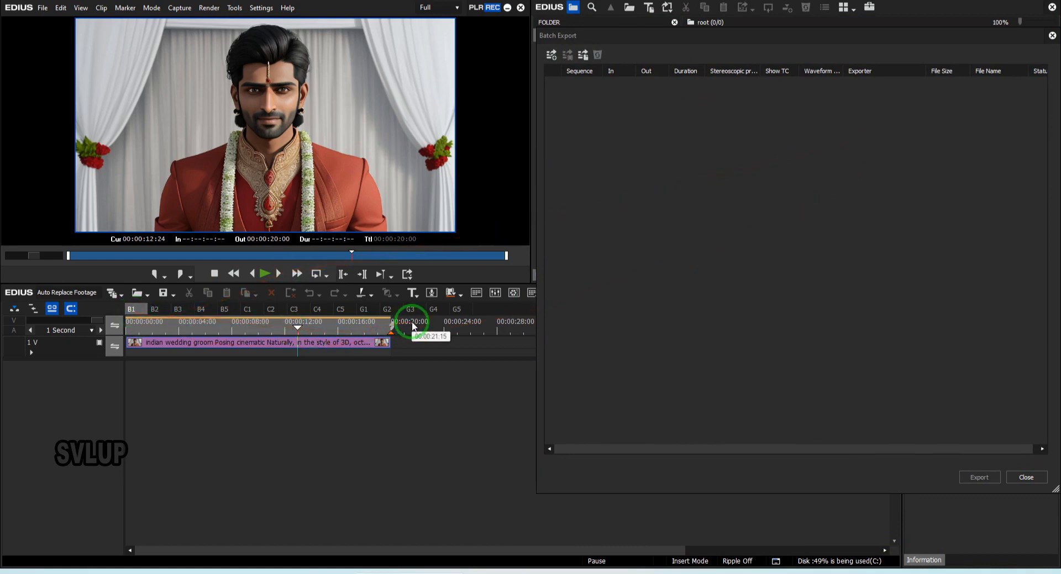
# Step: Start adding the B1 sequence to the batch export and browse the available exporter formats
pyautogui.moveTo(137, 312); pyautogui.dragTo(551, 75)
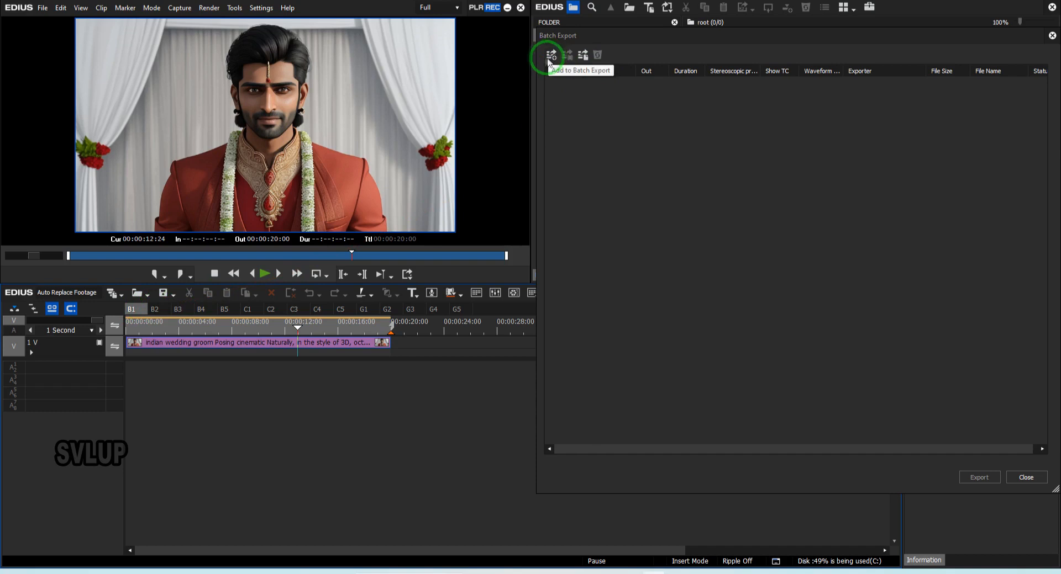
pyautogui.click(550, 57)
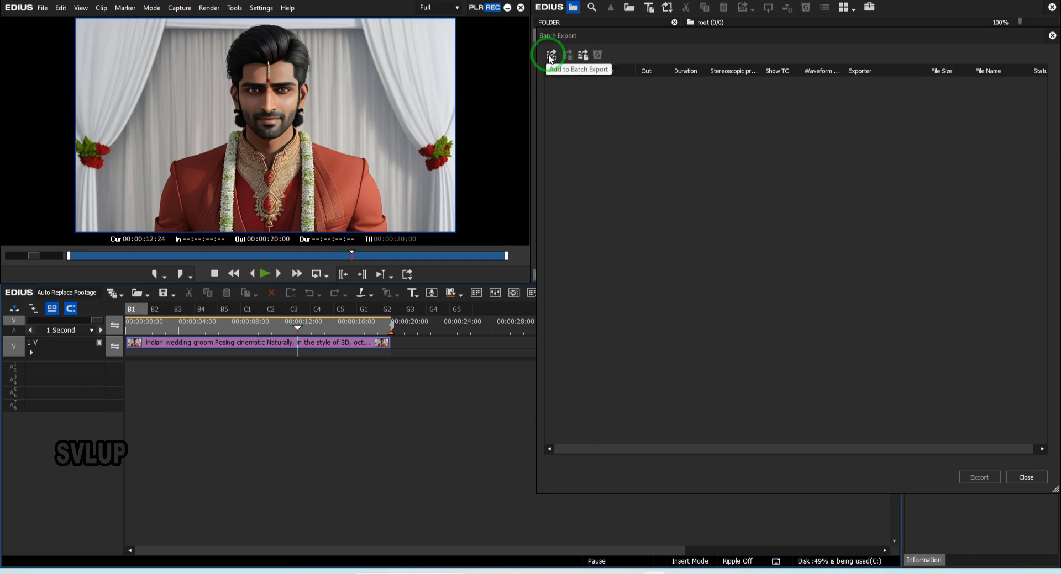
pyautogui.click(549, 57)
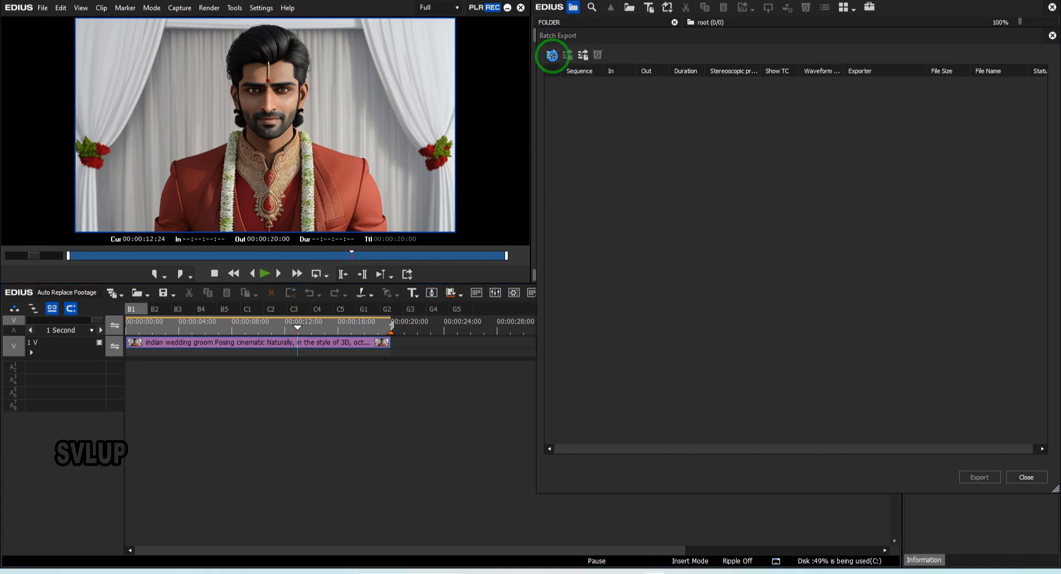
pyautogui.scroll(-2, 469, 184)
pyautogui.scroll(3, 469, 185)
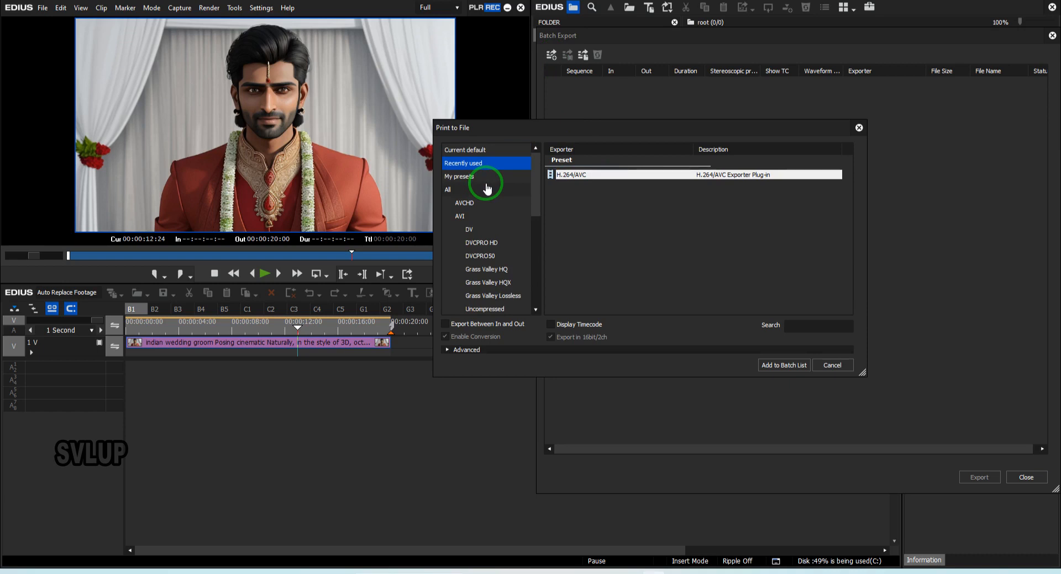
pyautogui.scroll(-3, 487, 189)
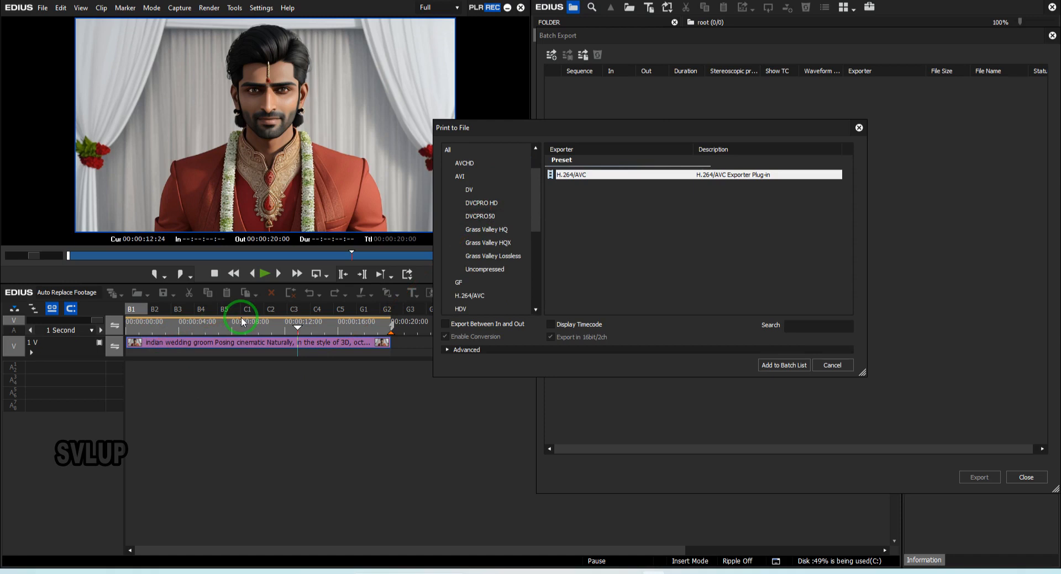
pyautogui.scroll(-6, 486, 203)
pyautogui.scroll(3, 483, 207)
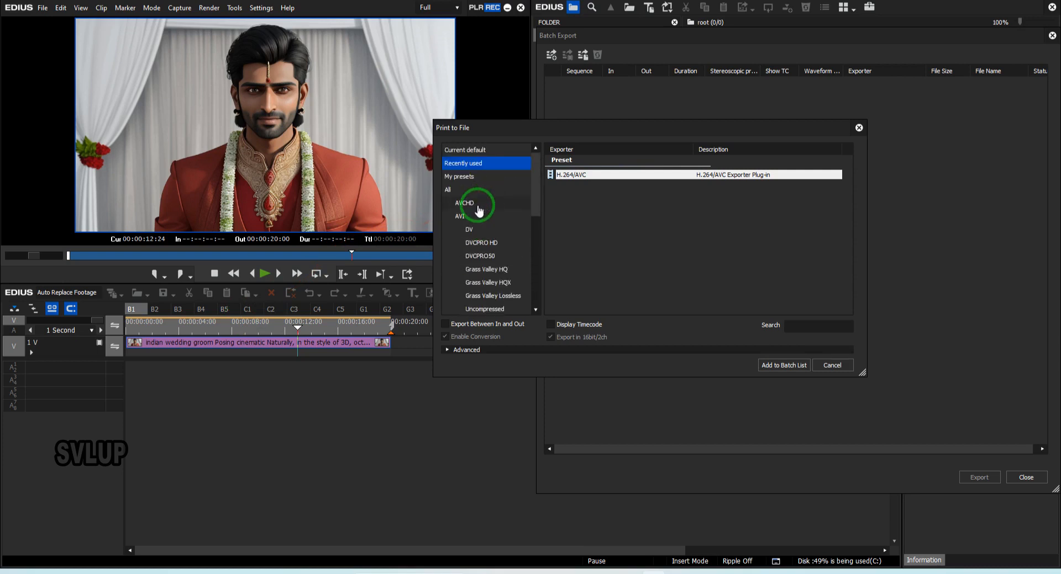
# Step: Switch to File Explorer and open the Super Ultra 4K HD Pro Replace Footage folder on New Volume (D:)
pyautogui.hotkey('alt', 'Tab')
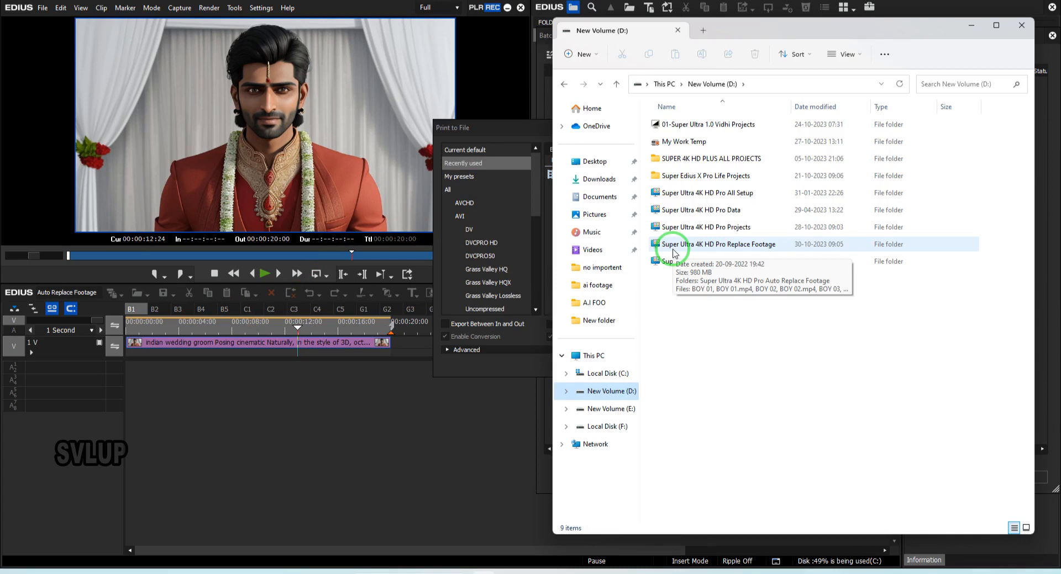
pyautogui.doubleClick(727, 250)
pyautogui.click(765, 308)
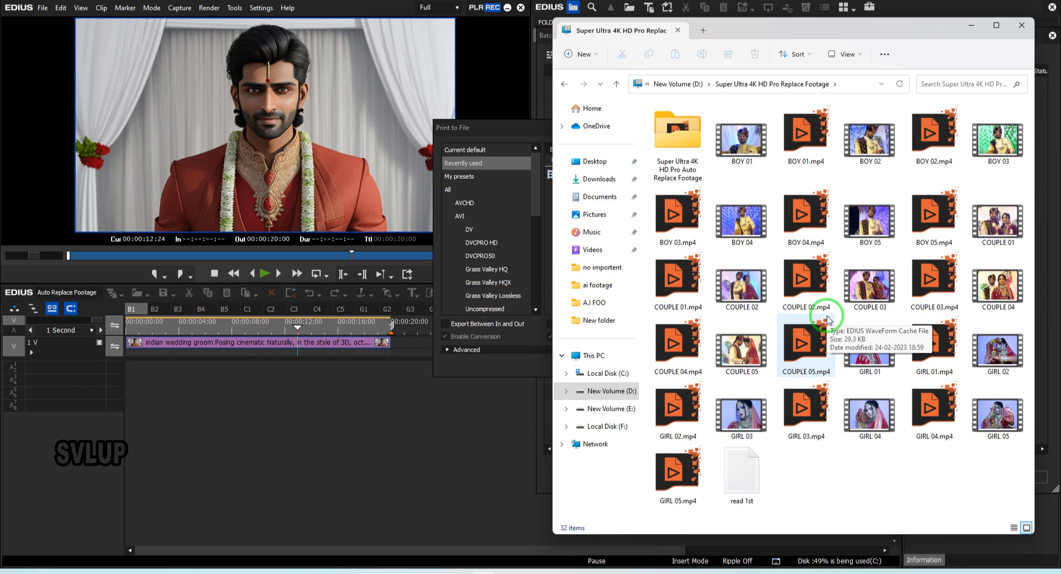
pyautogui.click(564, 84)
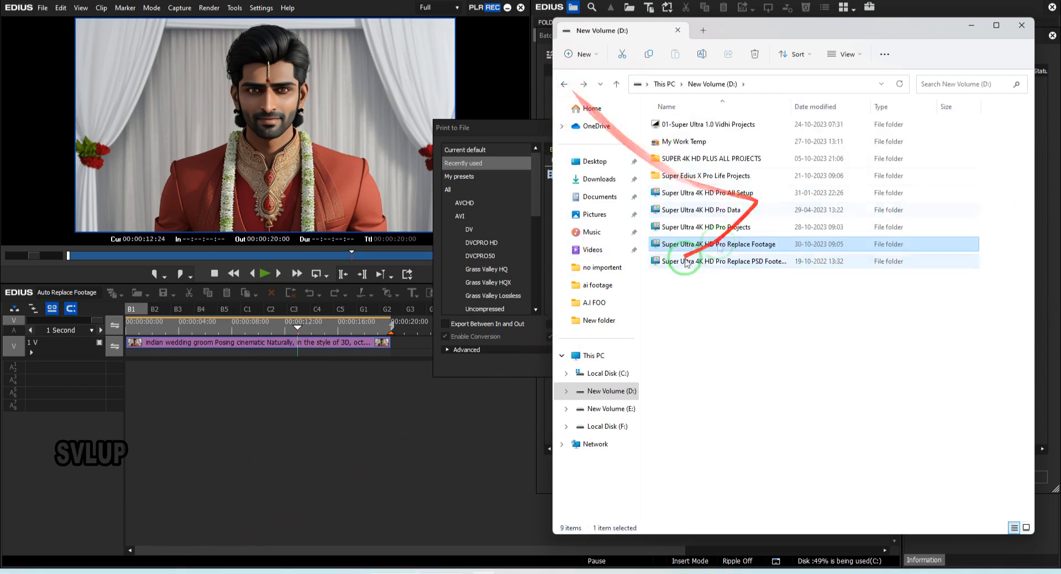
pyautogui.doubleClick(752, 244)
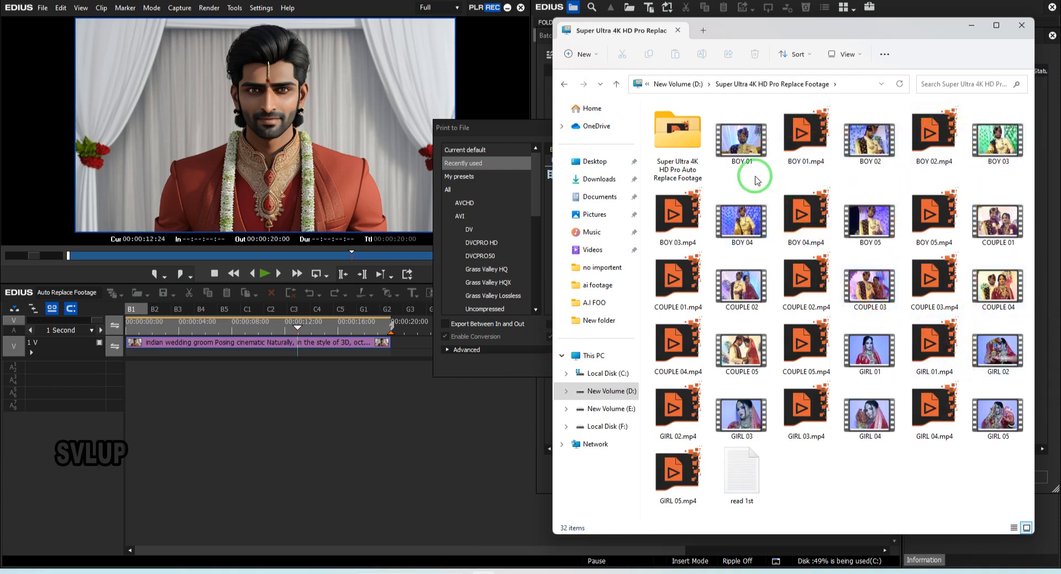
# Step: Check the file type of the BOY 01 video in its properties
pyautogui.rightClick(748, 143)
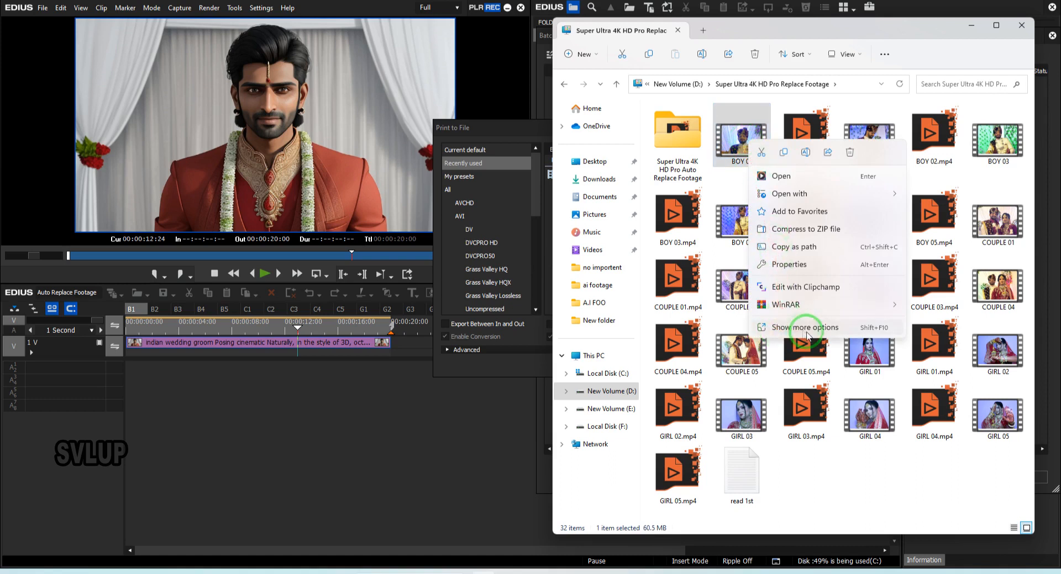
pyautogui.click(797, 332)
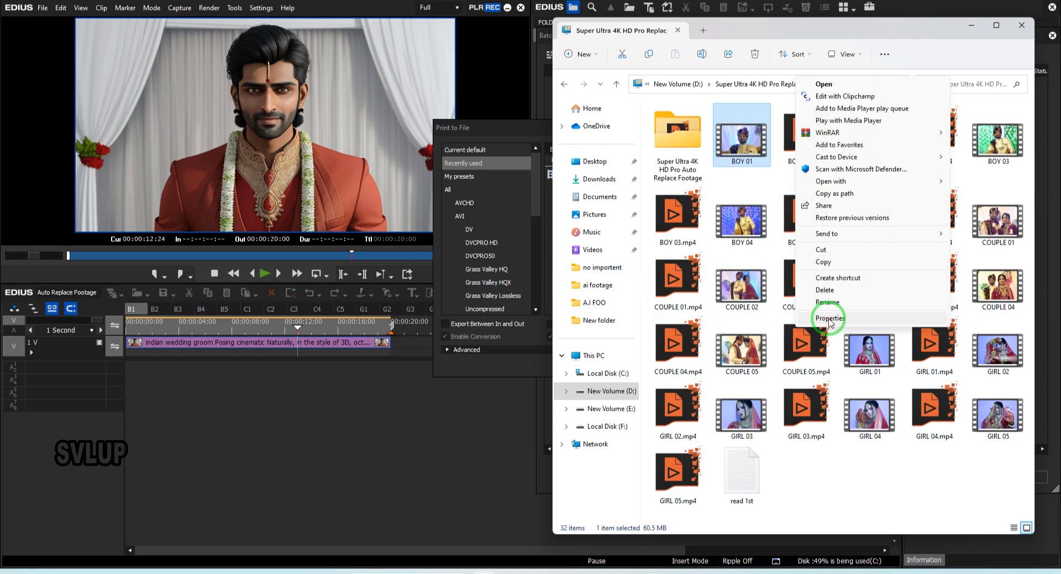
pyautogui.click(829, 319)
pyautogui.moveTo(909, 290); pyautogui.dragTo(580, 180)
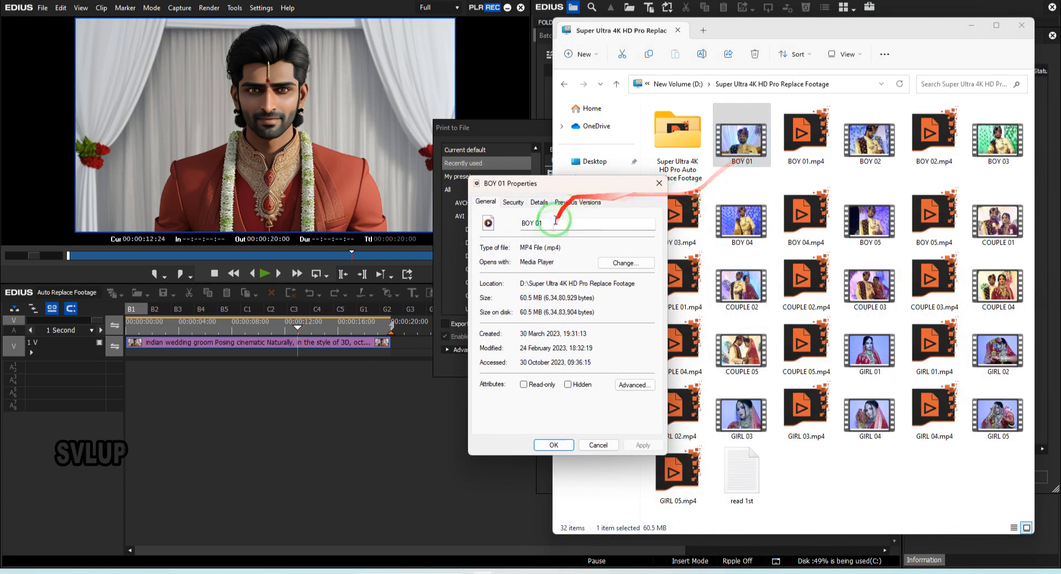
pyautogui.moveTo(580, 185); pyautogui.dragTo(600, 162)
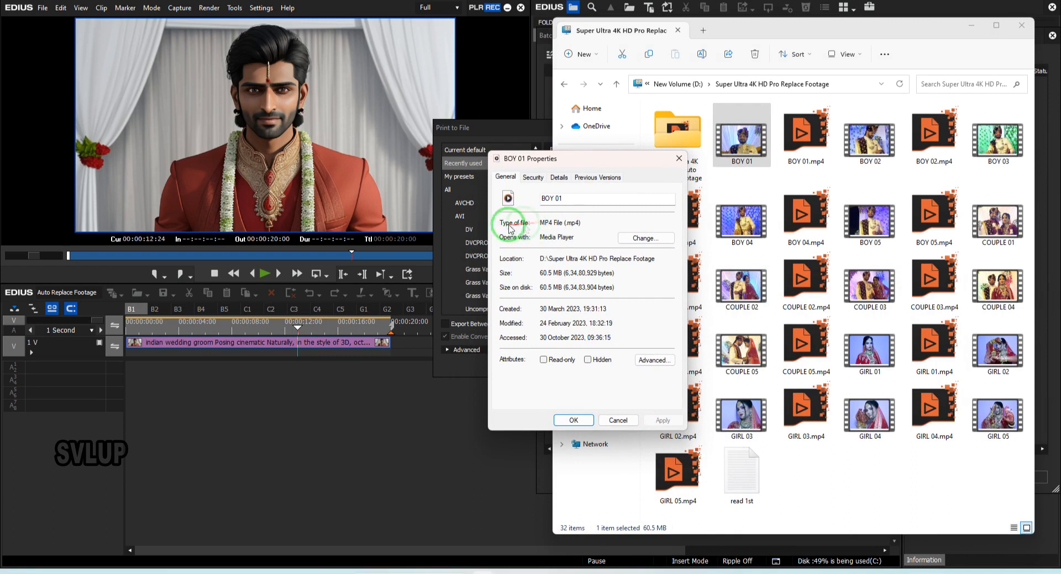
pyautogui.click(578, 222)
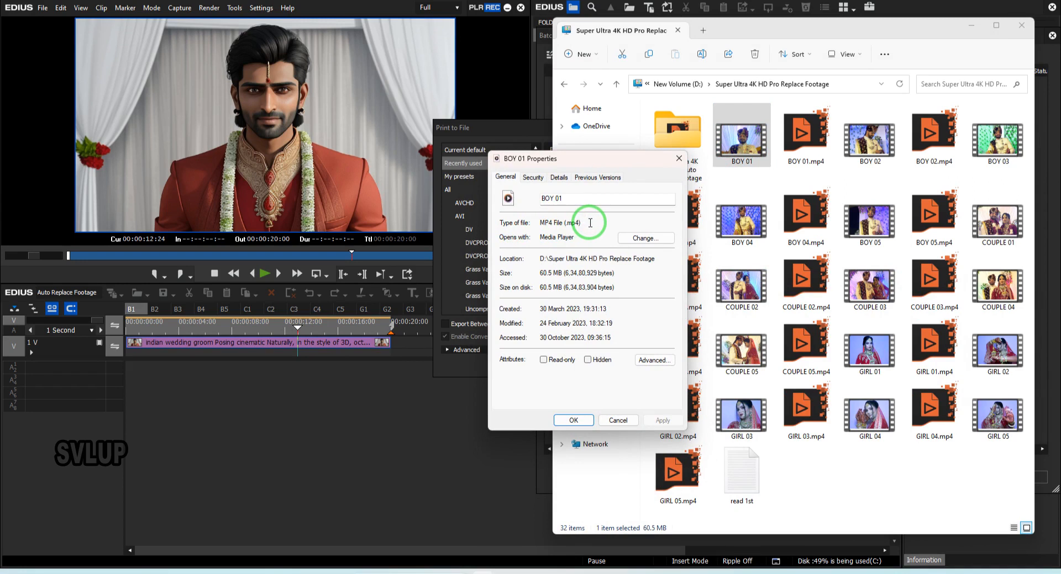
pyautogui.moveTo(590, 223); pyautogui.dragTo(539, 222)
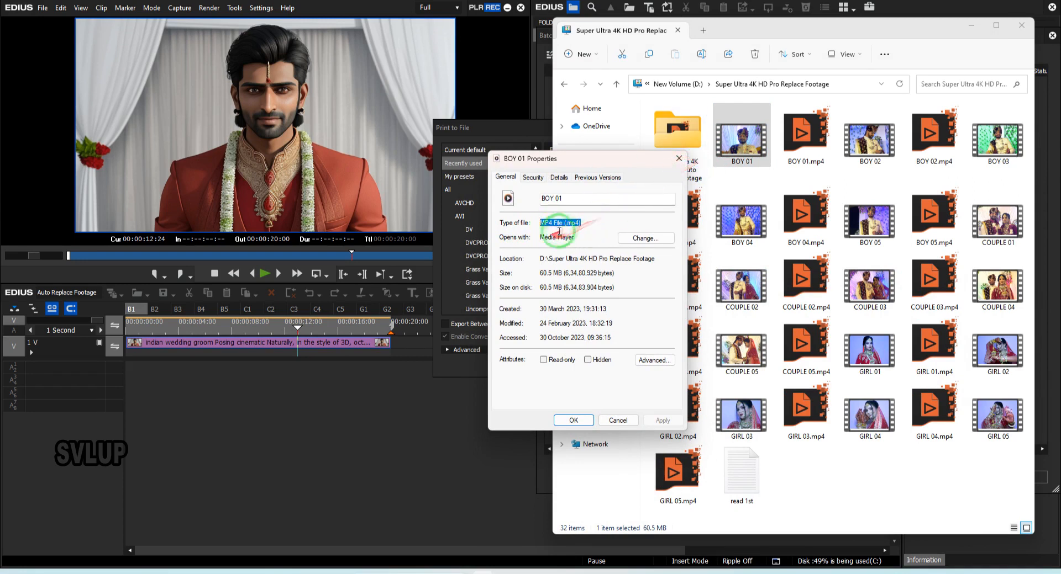
pyautogui.click(618, 420)
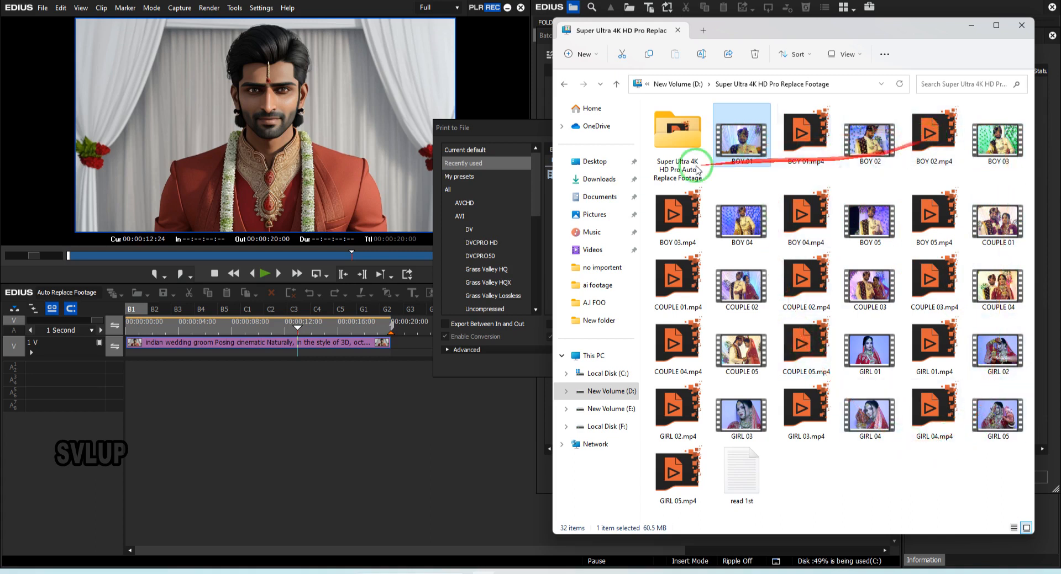
pyautogui.click(536, 130)
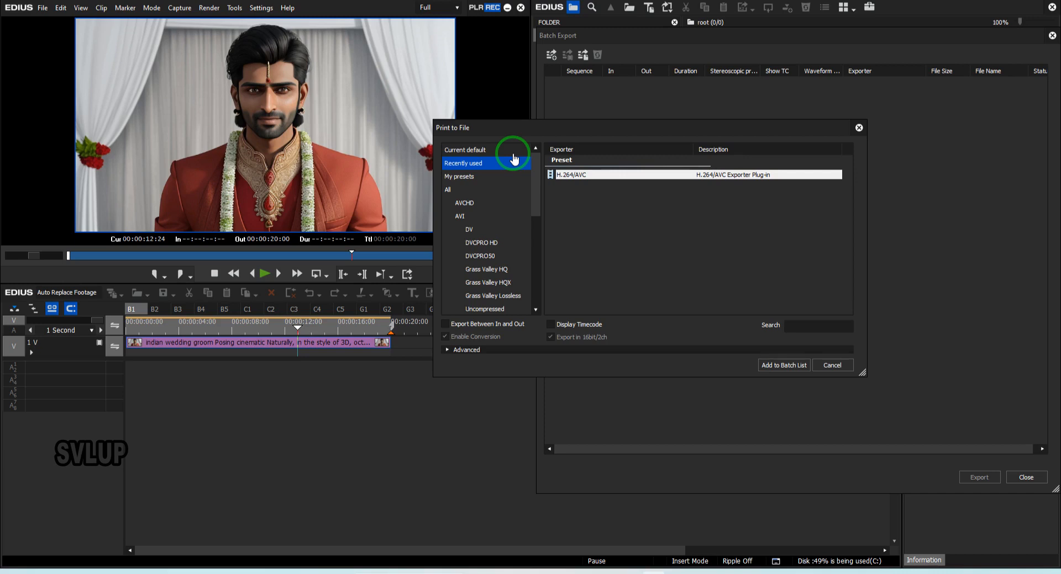
pyautogui.click(487, 573)
pyautogui.click(806, 136)
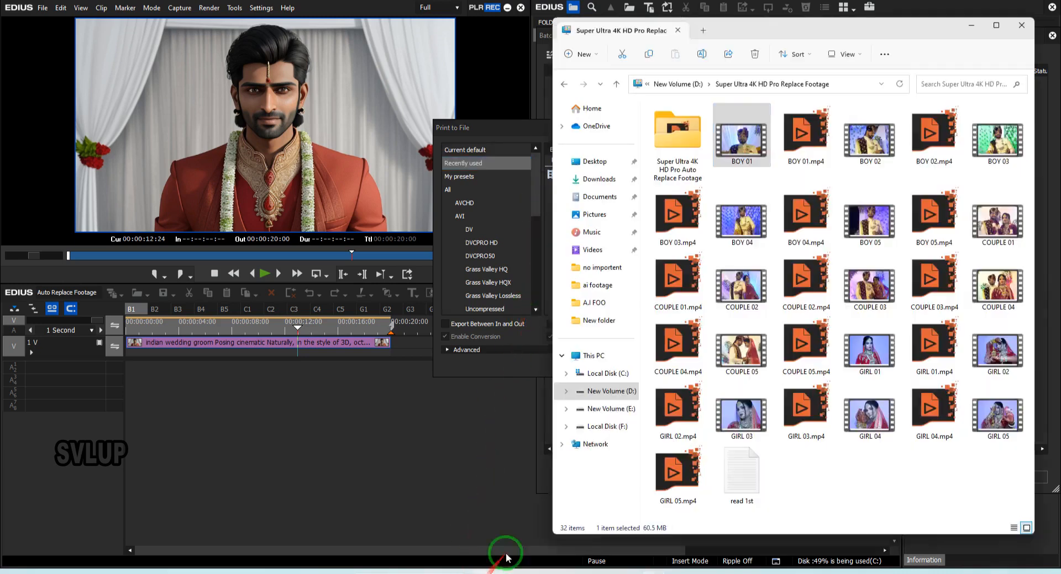
pyautogui.click(564, 84)
# Step: Return to EDIUS and add an H.264/AVC export to the batch list with Export Between In and Out enabled
pyautogui.click(491, 128)
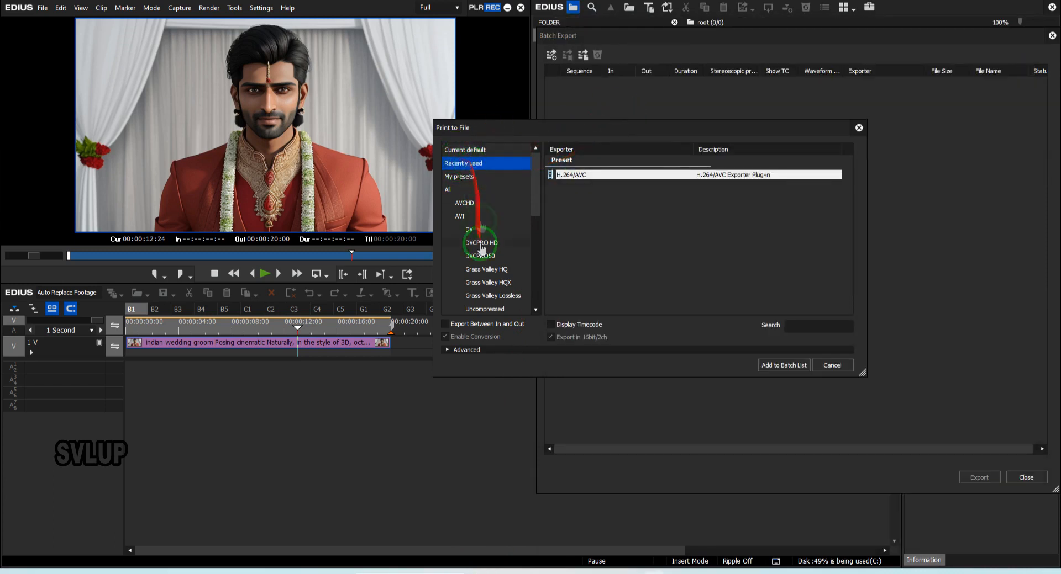
pyautogui.scroll(-1, 500, 238)
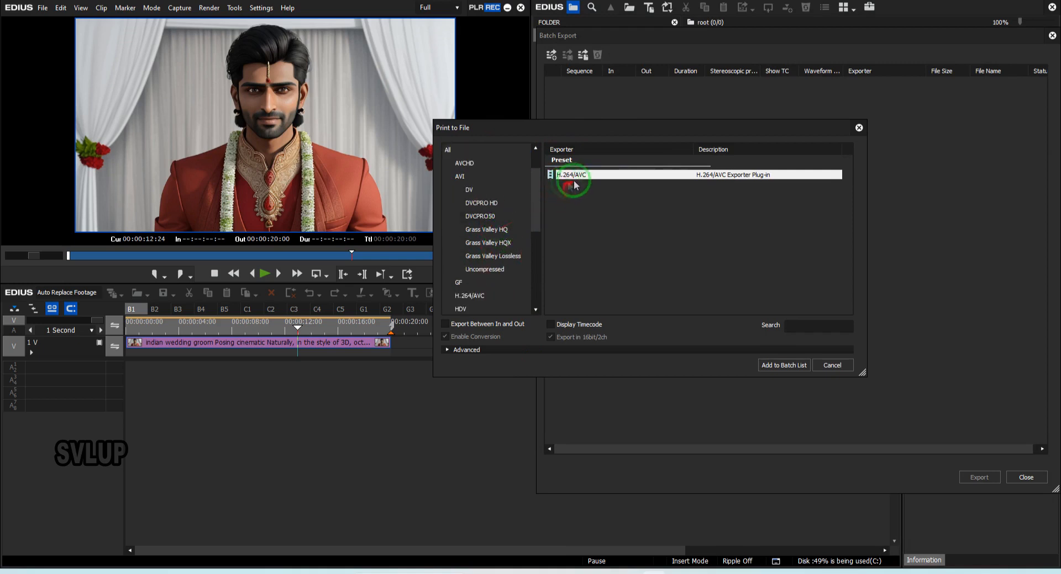
pyautogui.scroll(1, 494, 205)
pyautogui.scroll(-3, 483, 229)
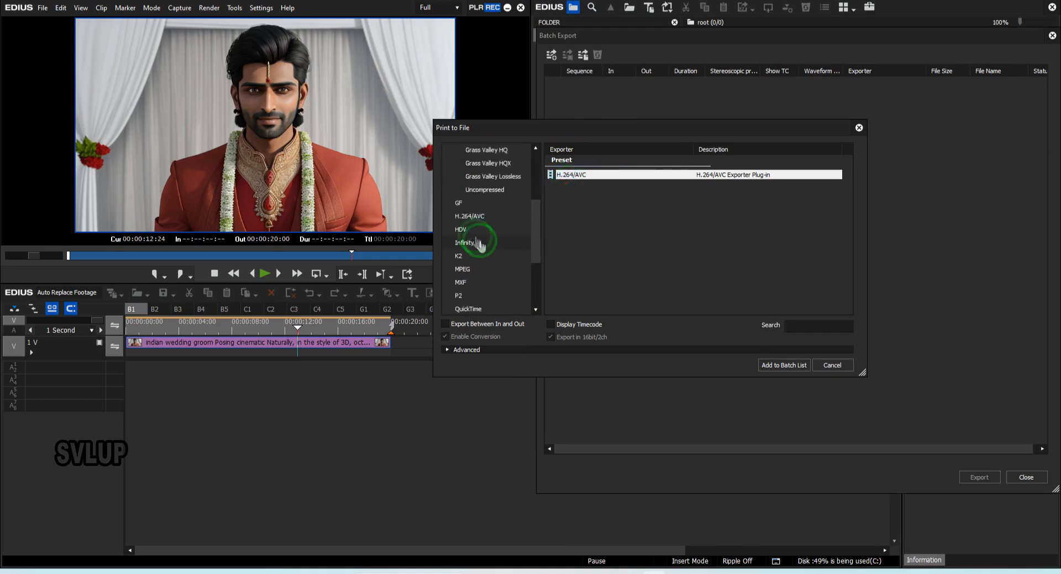
pyautogui.click(472, 222)
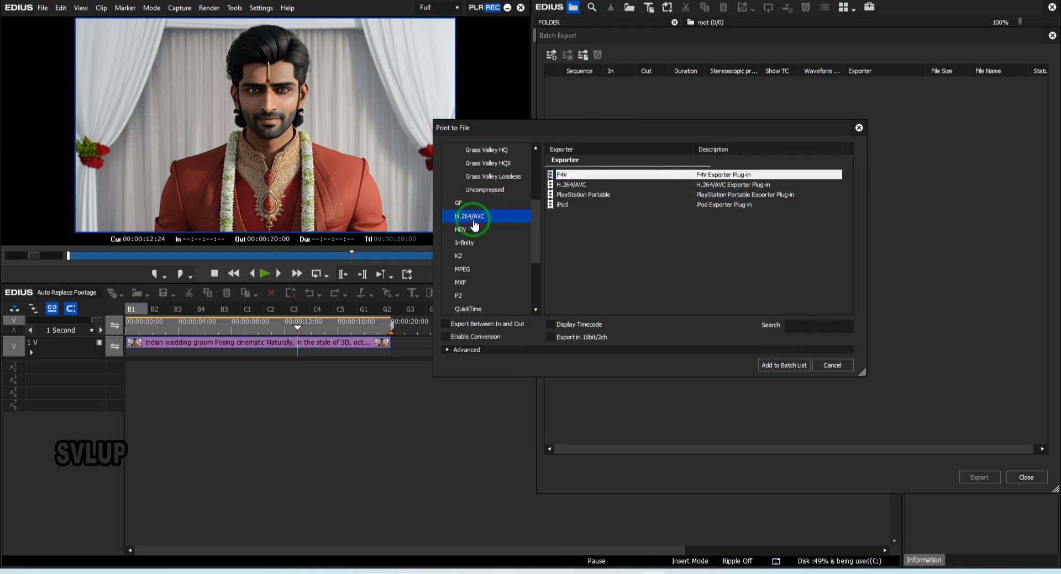
pyautogui.click(573, 187)
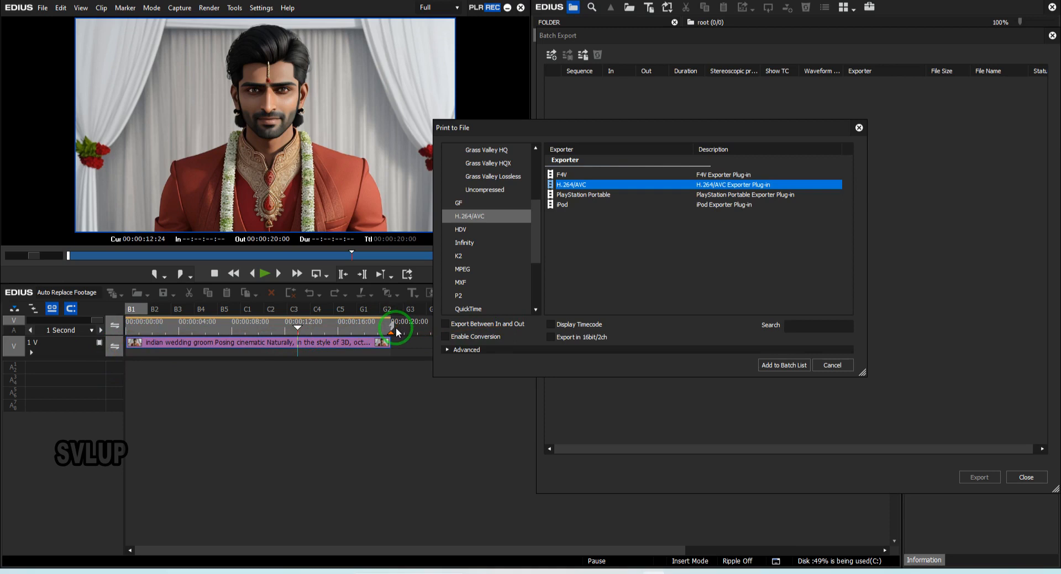
pyautogui.click(445, 325)
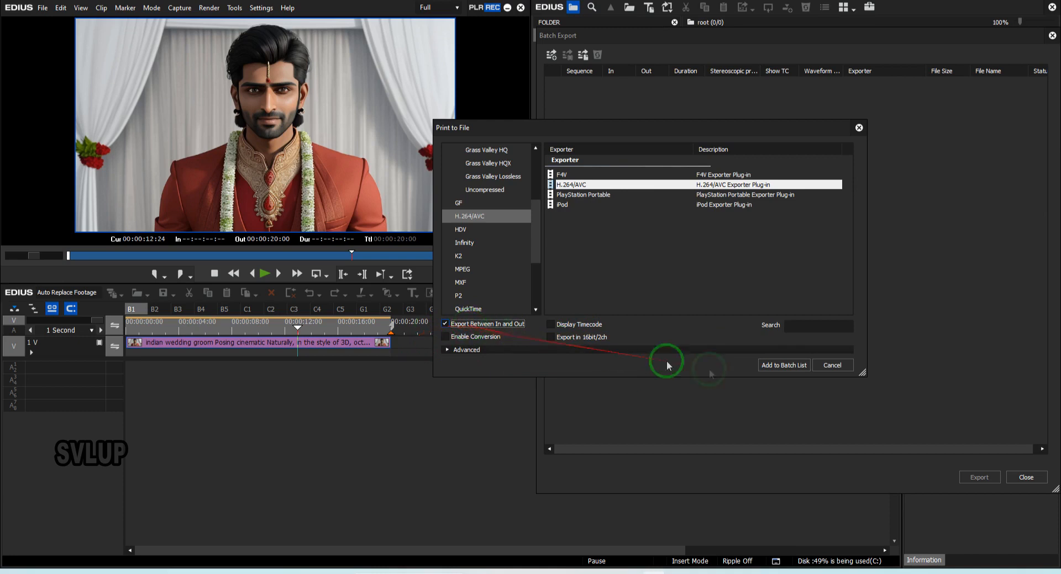
pyautogui.click(787, 366)
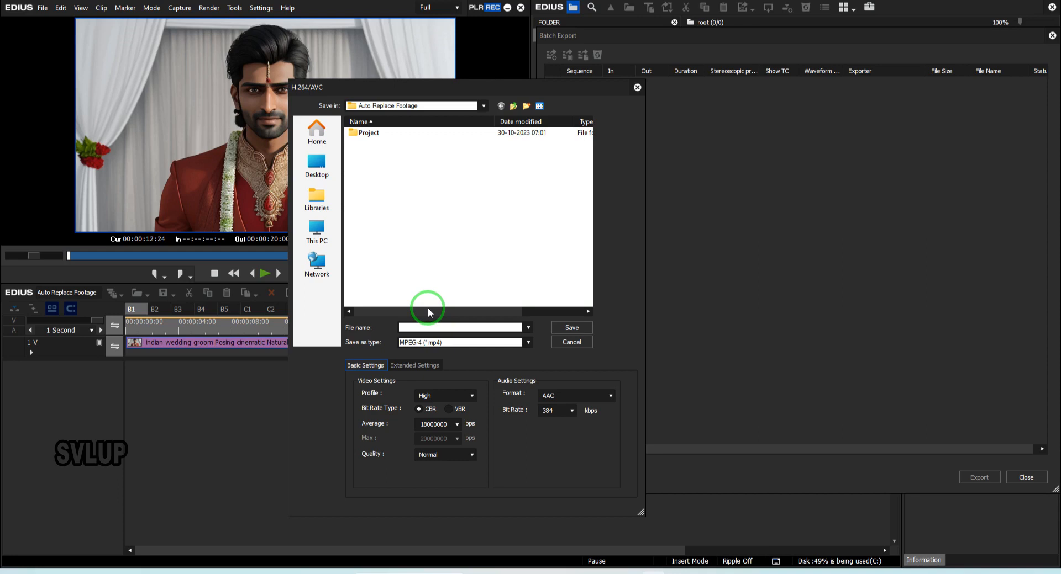
pyautogui.click(326, 235)
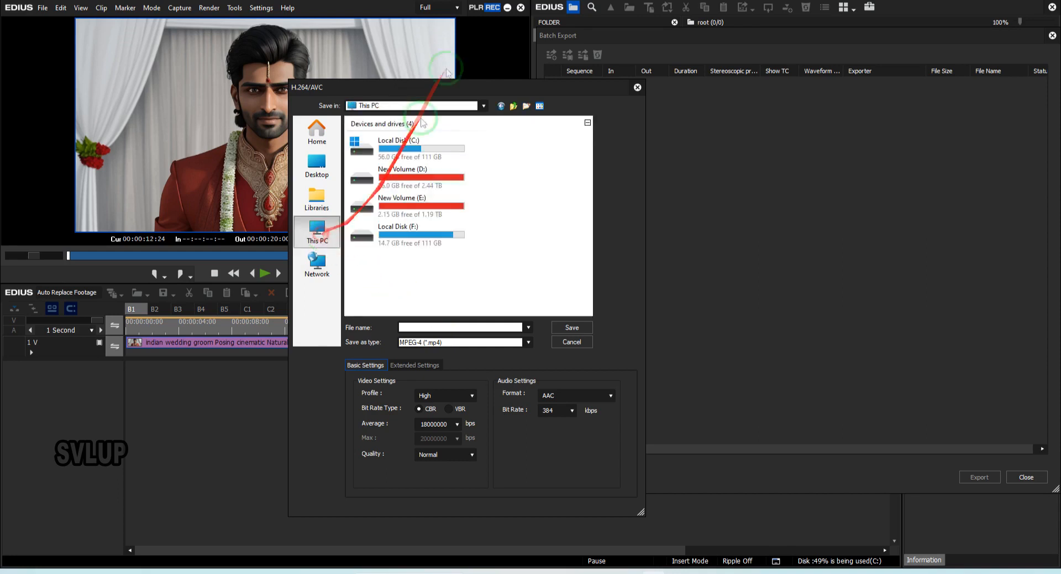
pyautogui.moveTo(471, 92); pyautogui.dragTo(685, 84)
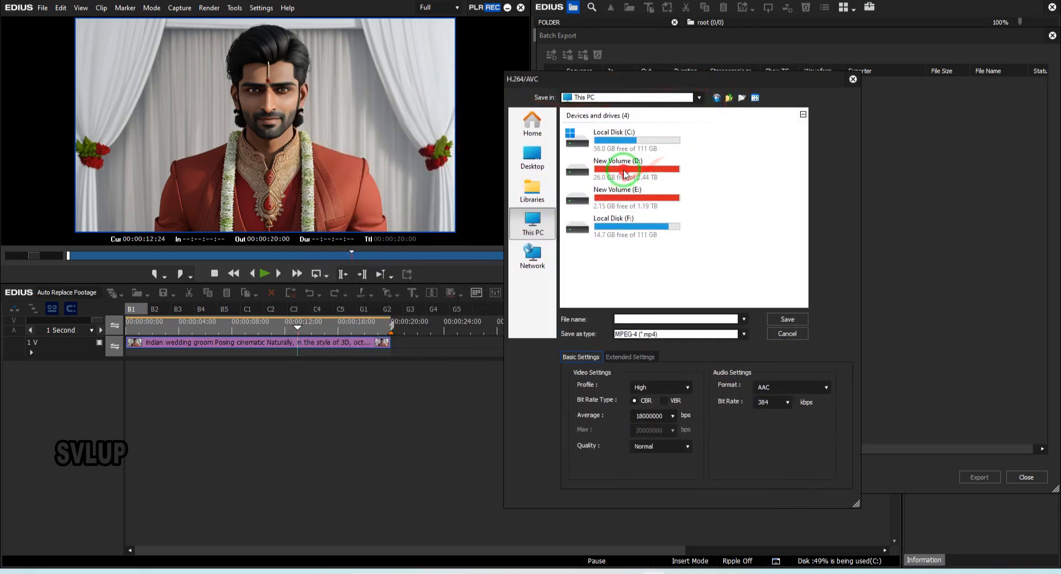
pyautogui.doubleClick(621, 171)
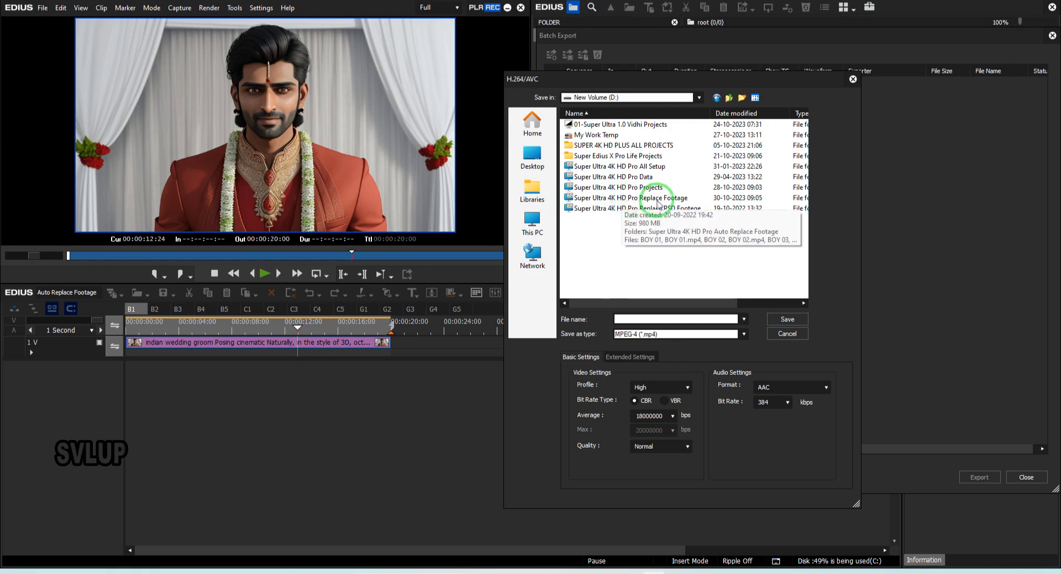
pyautogui.doubleClick(660, 199)
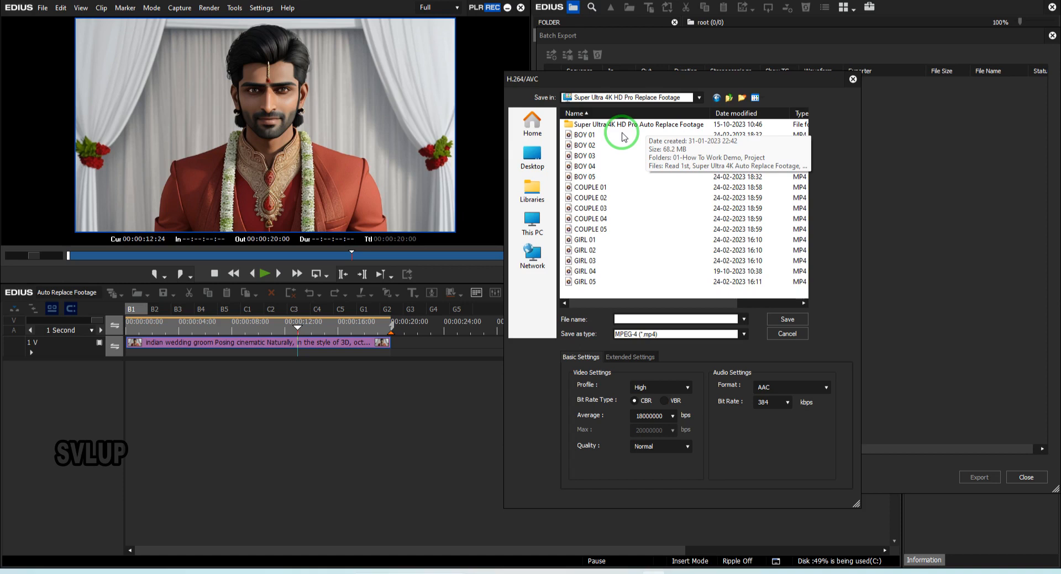
pyautogui.moveTo(133, 311)
pyautogui.mouseDown()
pyautogui.moveTo(152, 334)
pyautogui.moveTo(321, 355)
pyautogui.moveTo(580, 312)
pyautogui.moveTo(561, 161)
pyautogui.mouseUp()
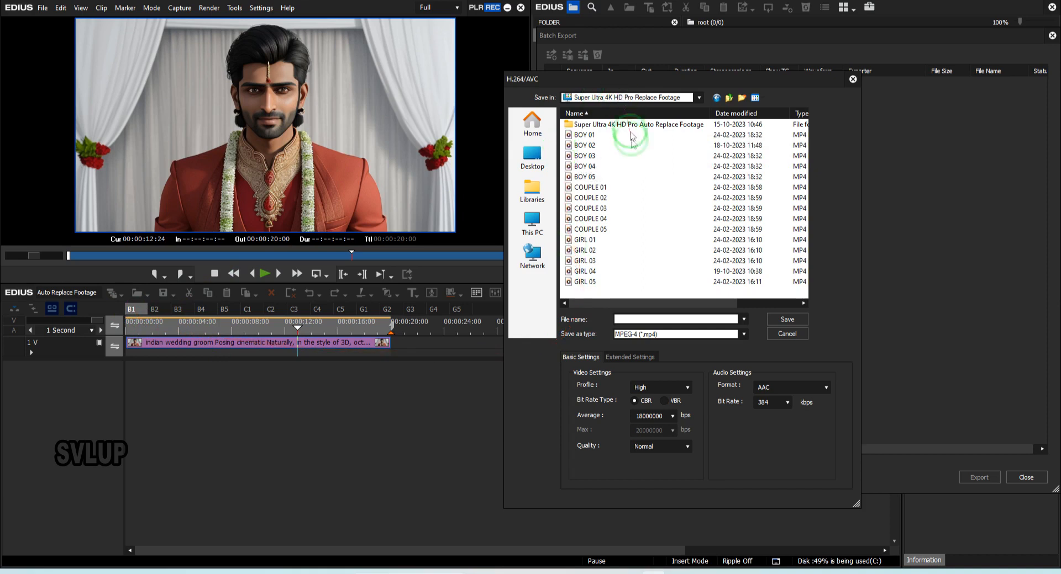
pyautogui.click(578, 137)
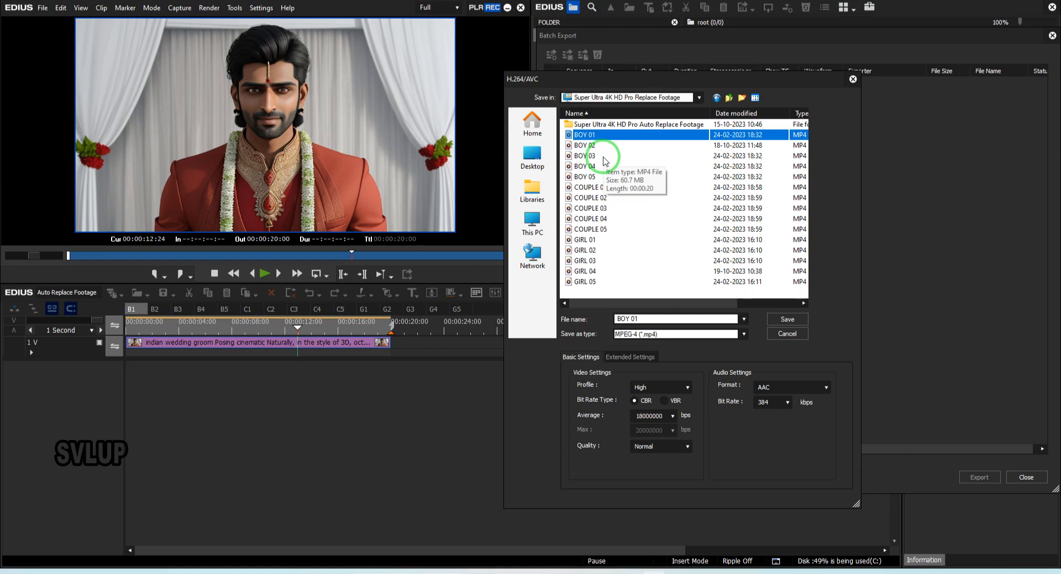
pyautogui.click(580, 138)
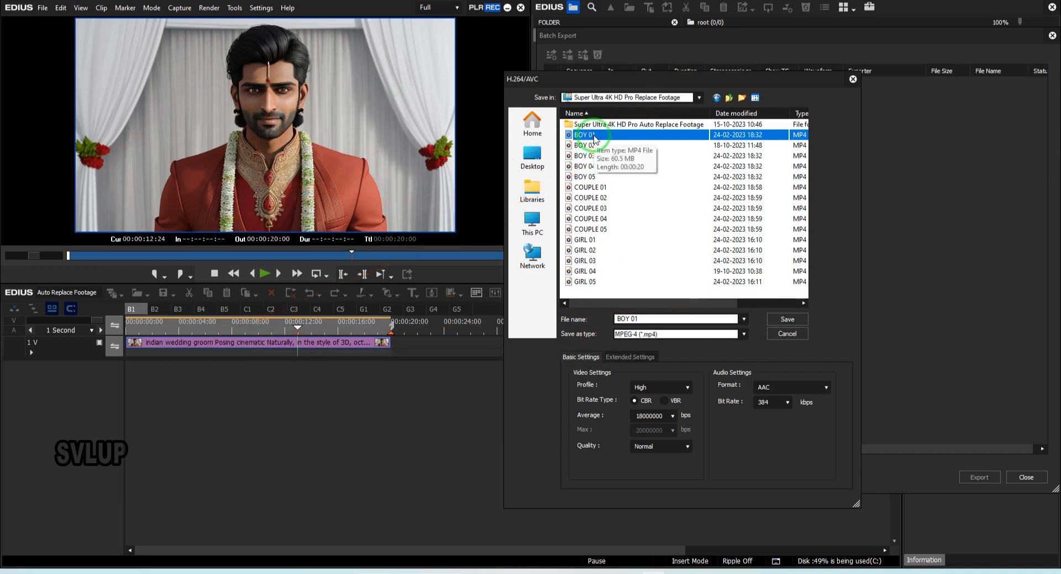
pyautogui.click(783, 336)
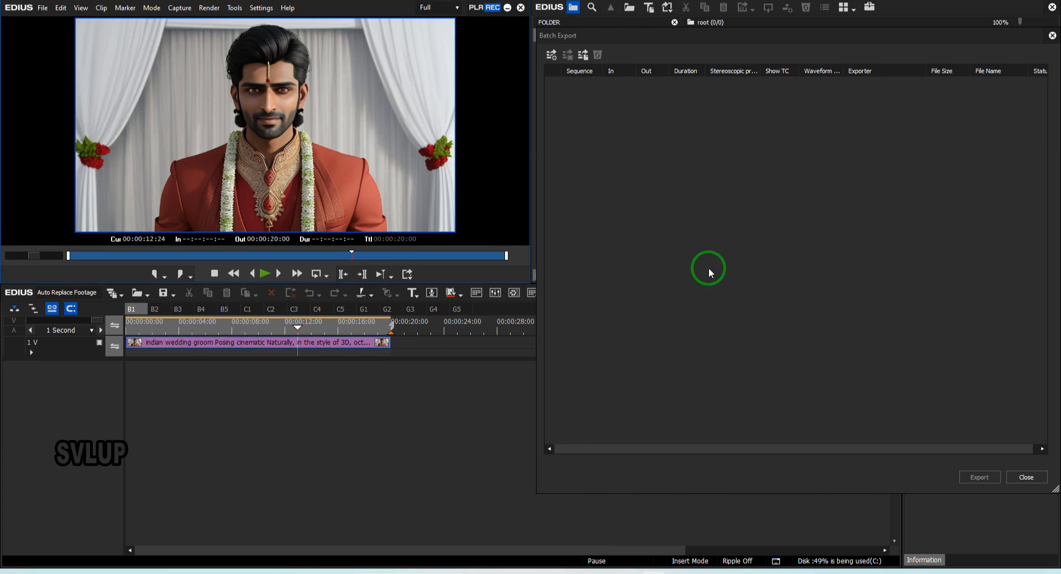
# Step: Start adding the B1 sequence to the batch list with the H.264/AVC exporter and Export Between In and Out enabled
pyautogui.click(553, 56)
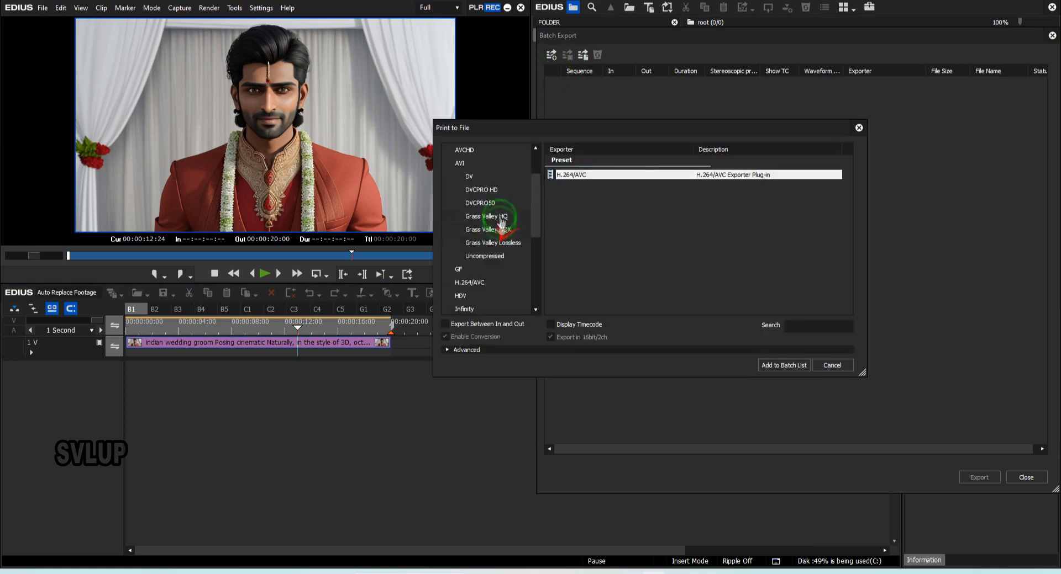
pyautogui.scroll(-4, 503, 216)
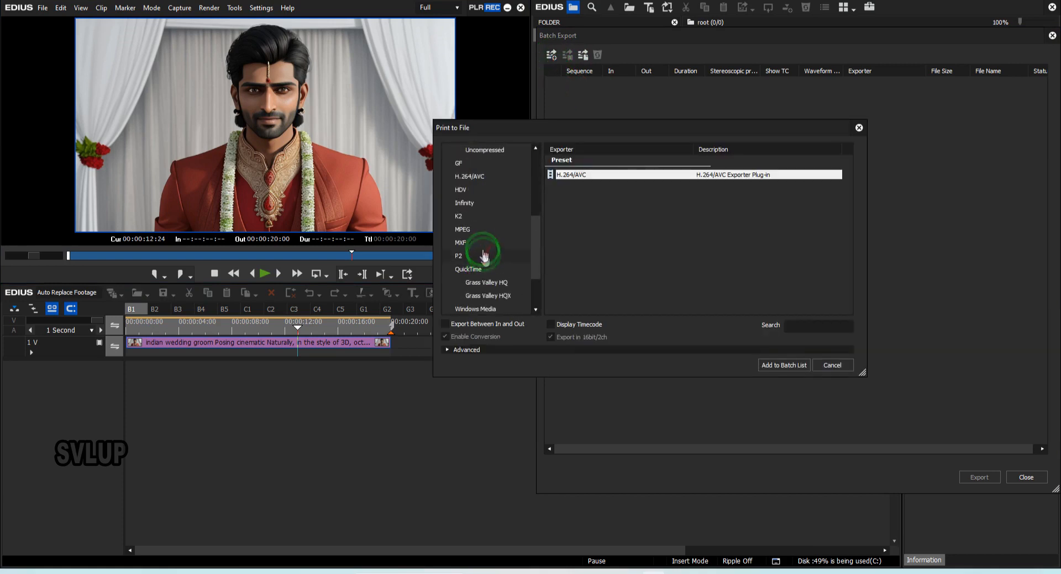
pyautogui.click(470, 178)
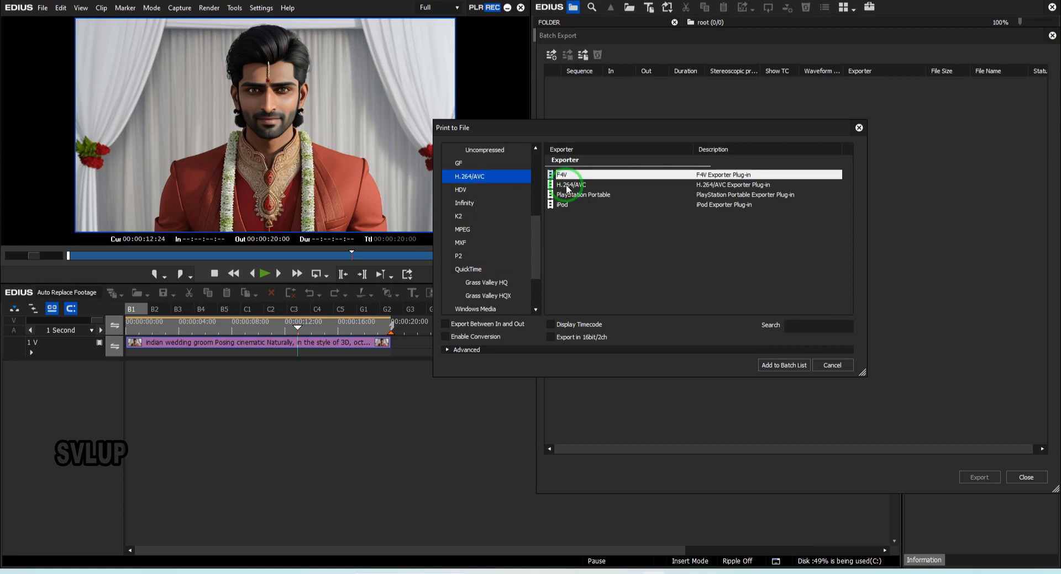
pyautogui.click(569, 185)
pyautogui.click(463, 327)
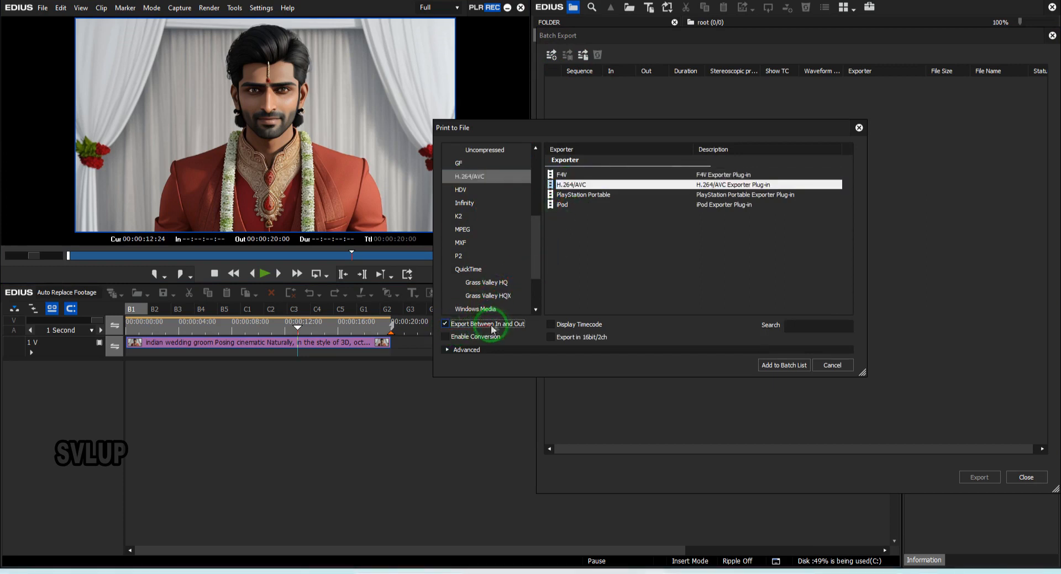
pyautogui.click(777, 366)
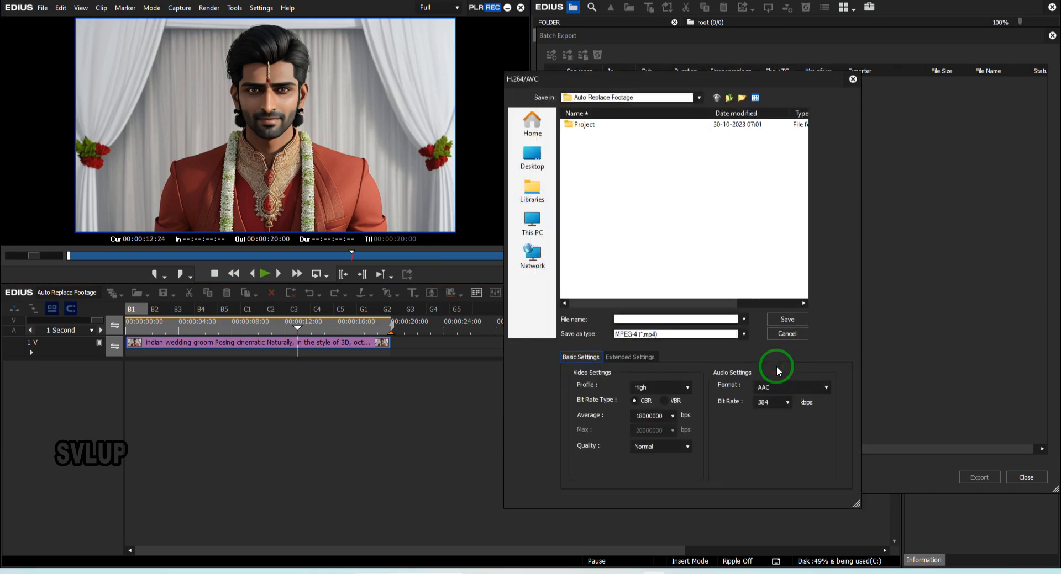
# Step: Create a folder called Demo Auto Replace Footage on New Volume (D:)
pyautogui.click(532, 224)
pyautogui.doubleClick(657, 218)
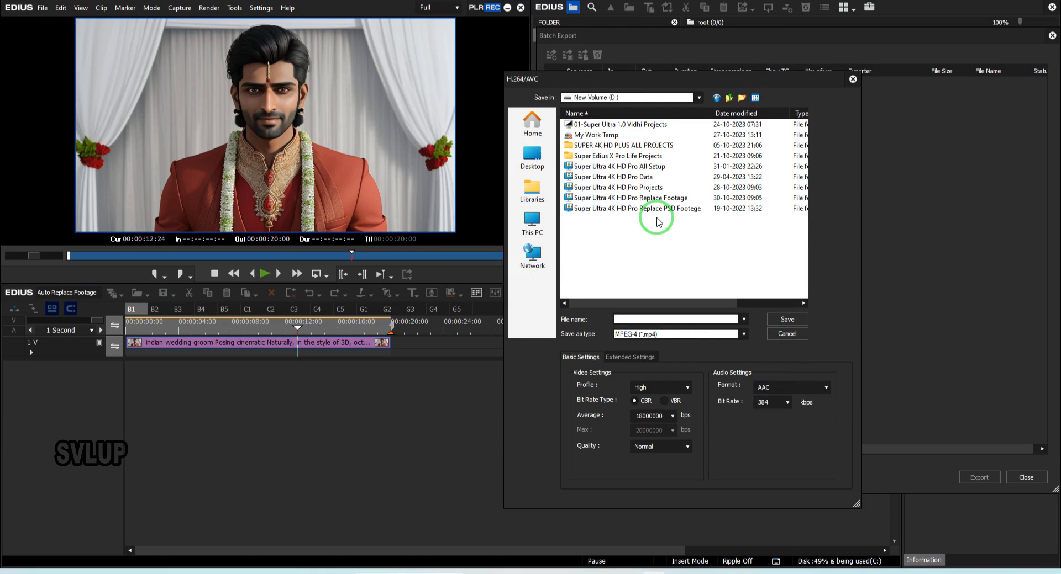
pyautogui.rightClick(592, 246)
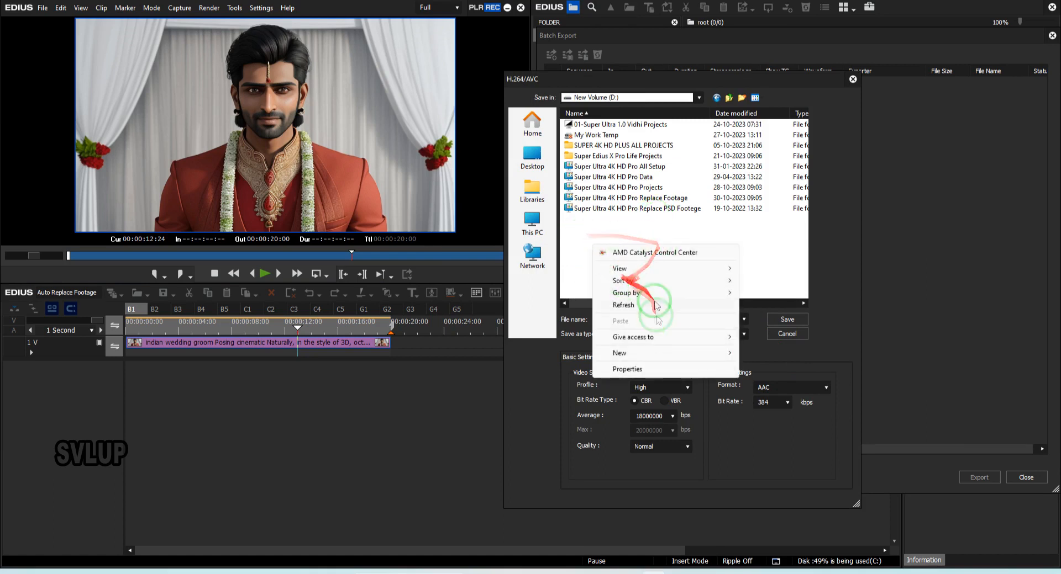
pyautogui.moveTo(620, 353)
pyautogui.click(751, 353)
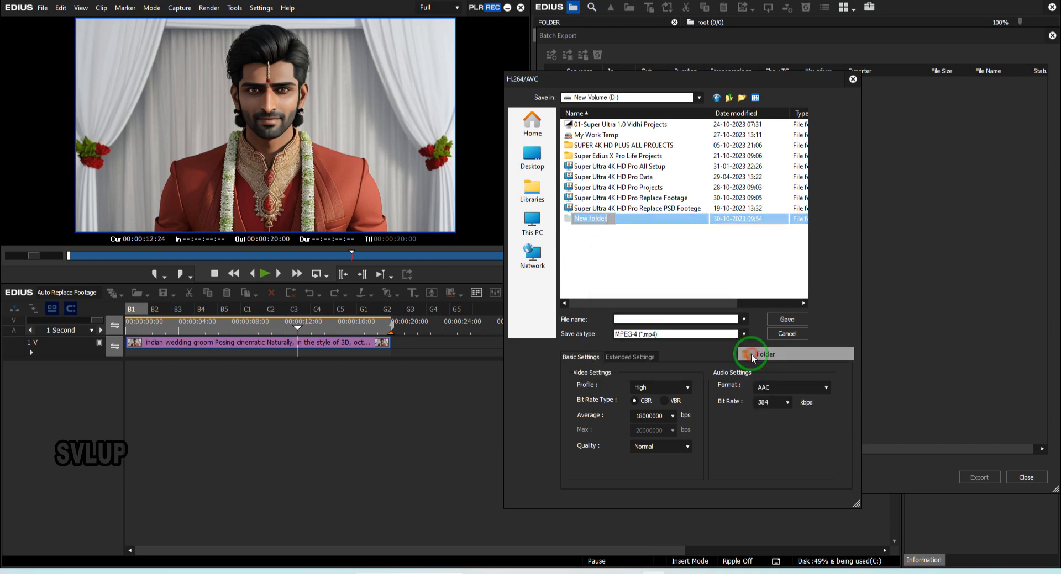
pyautogui.write('D')
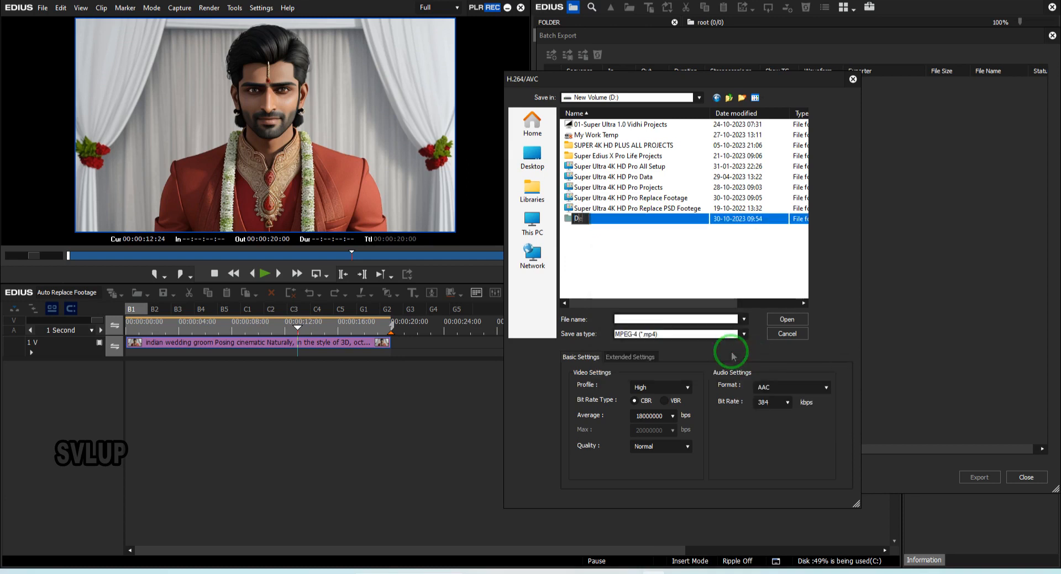
pyautogui.write('emo Auto Repleace Footage')
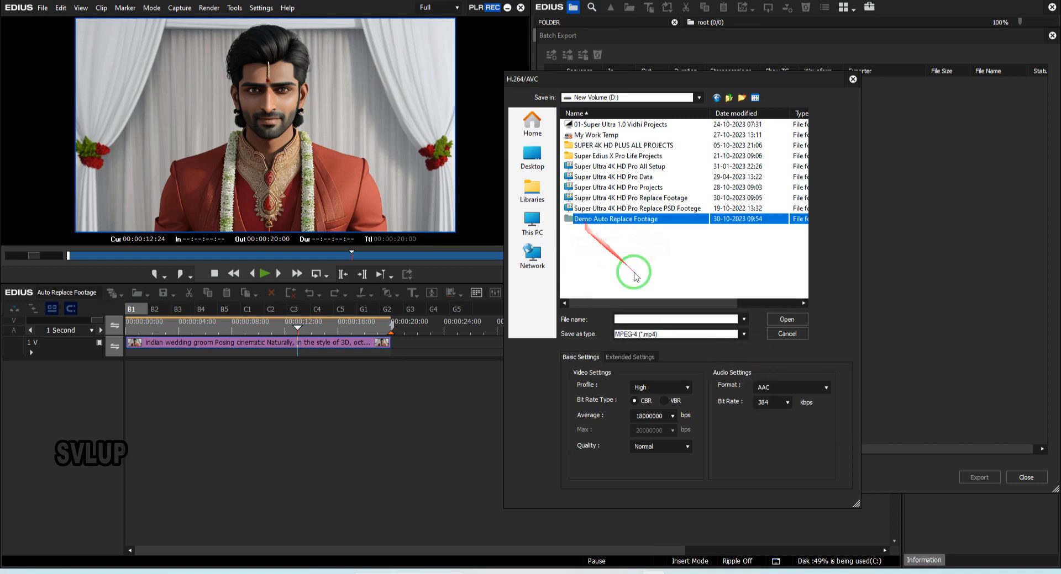
pyautogui.click(635, 267)
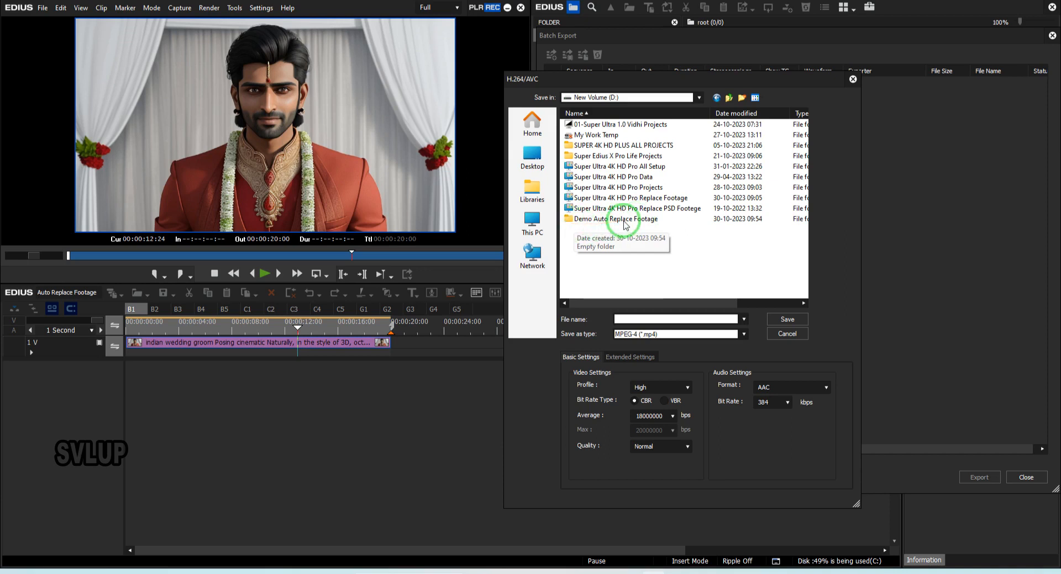
# Step: Choose the Demo Auto Replace Footage folder as the export destination and name the file Boy01
pyautogui.click(627, 223)
pyautogui.doubleClick(627, 223)
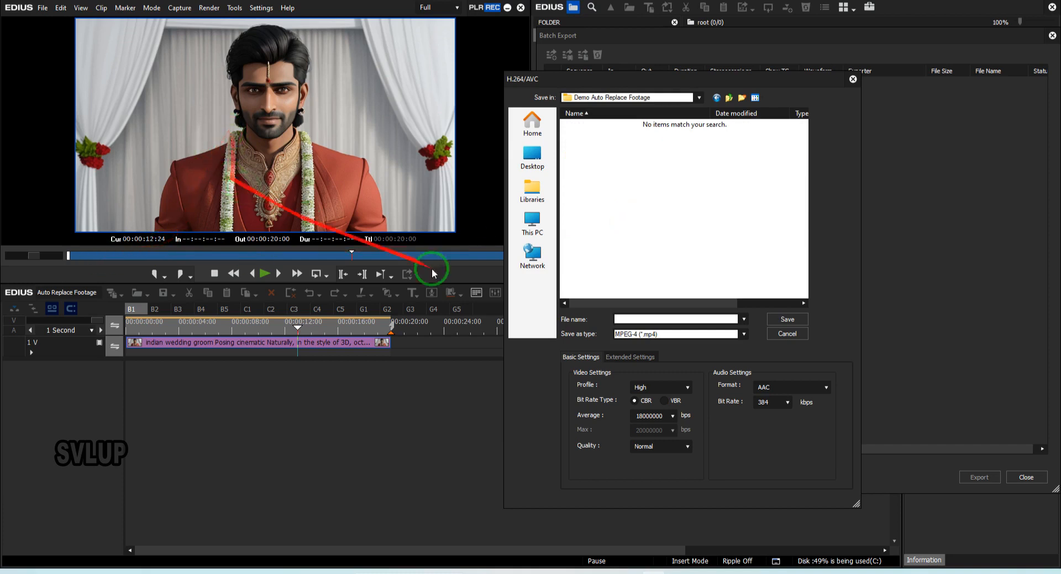
pyautogui.click(642, 318)
pyautogui.write('Boy01')
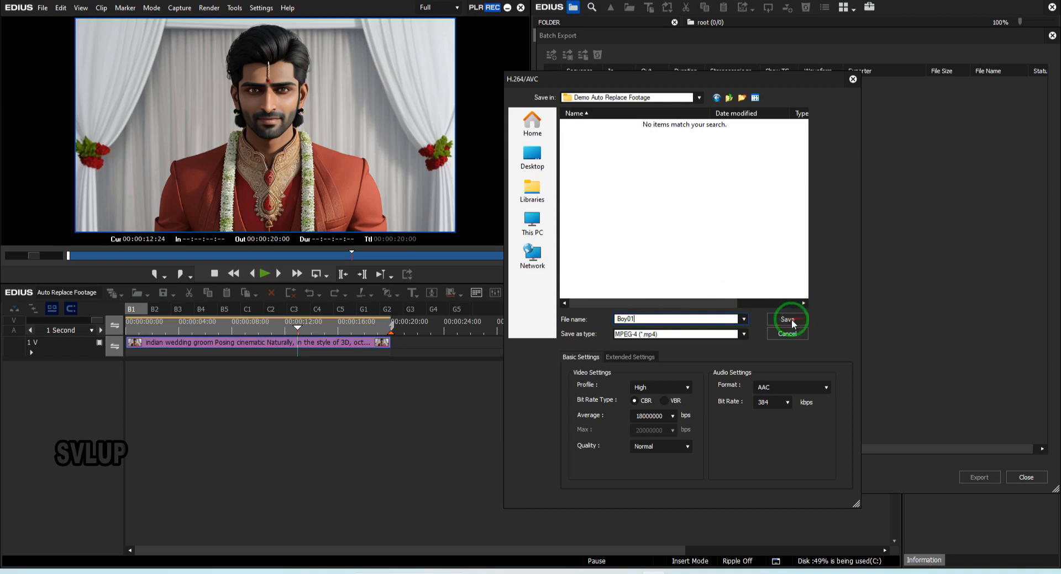
# Step: Set the average bit rate to 20M and the quality to SuperFine, and save the Boy01 export to the batch list
pyautogui.click(674, 386)
pyautogui.click(668, 401)
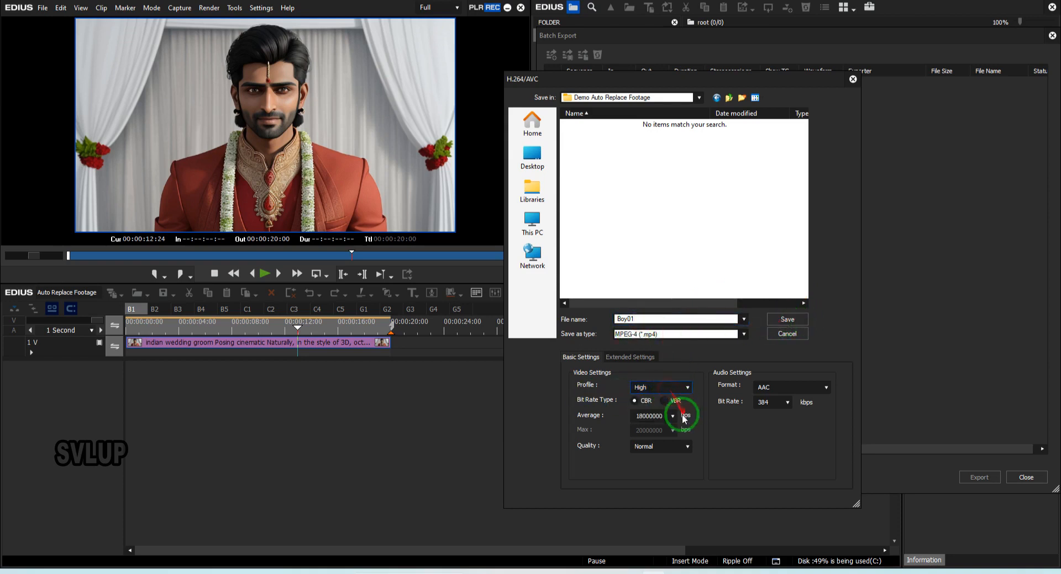
pyautogui.click(672, 416)
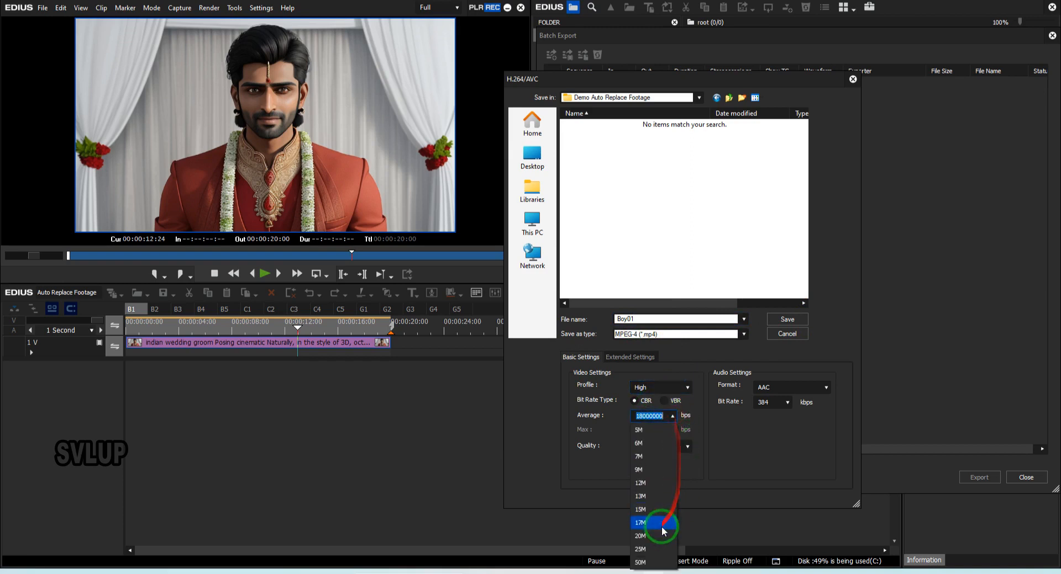
pyautogui.click(666, 525)
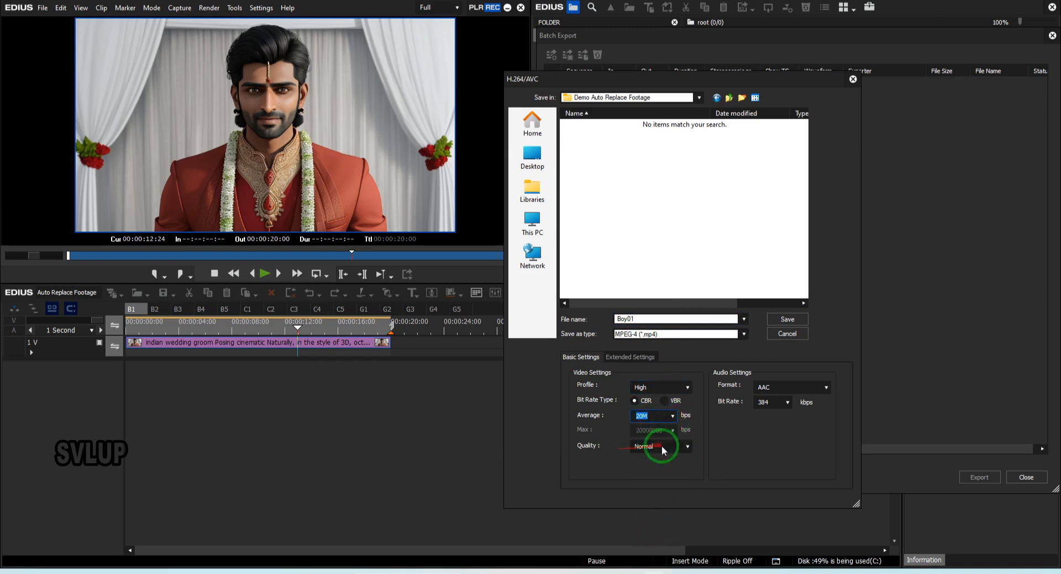
pyautogui.click(674, 446)
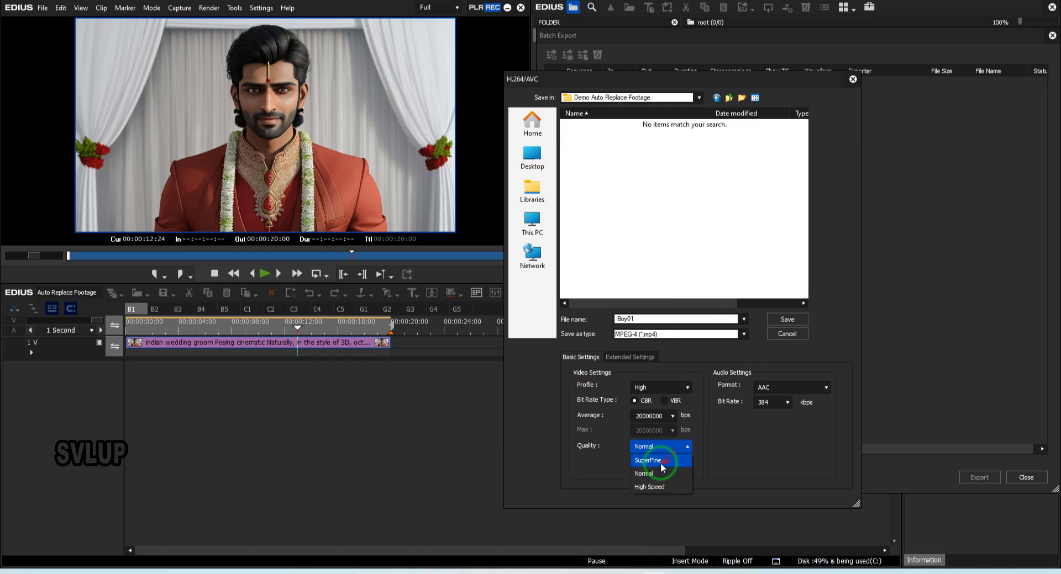
pyautogui.click(655, 459)
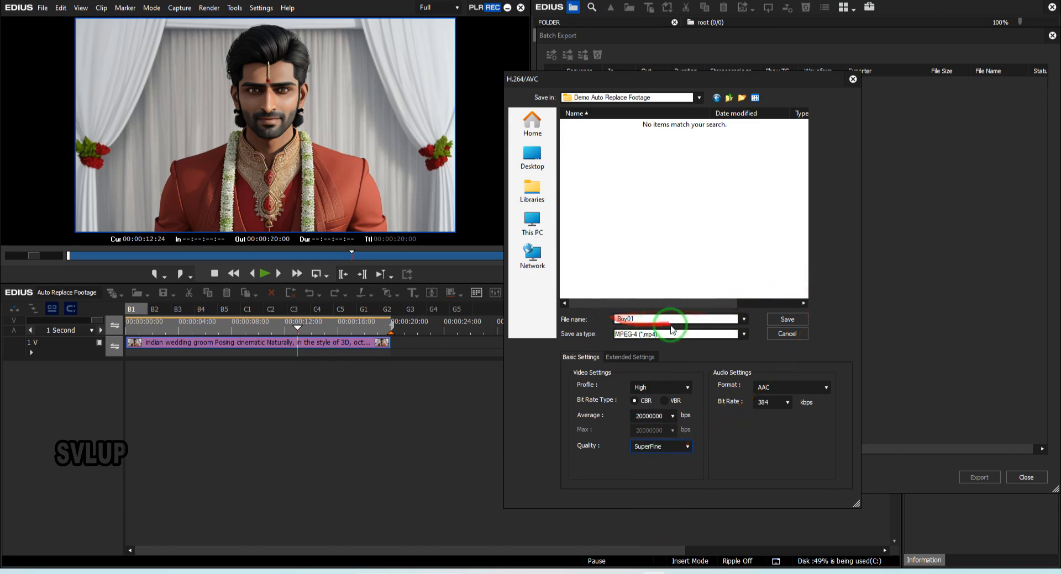
pyautogui.click(779, 320)
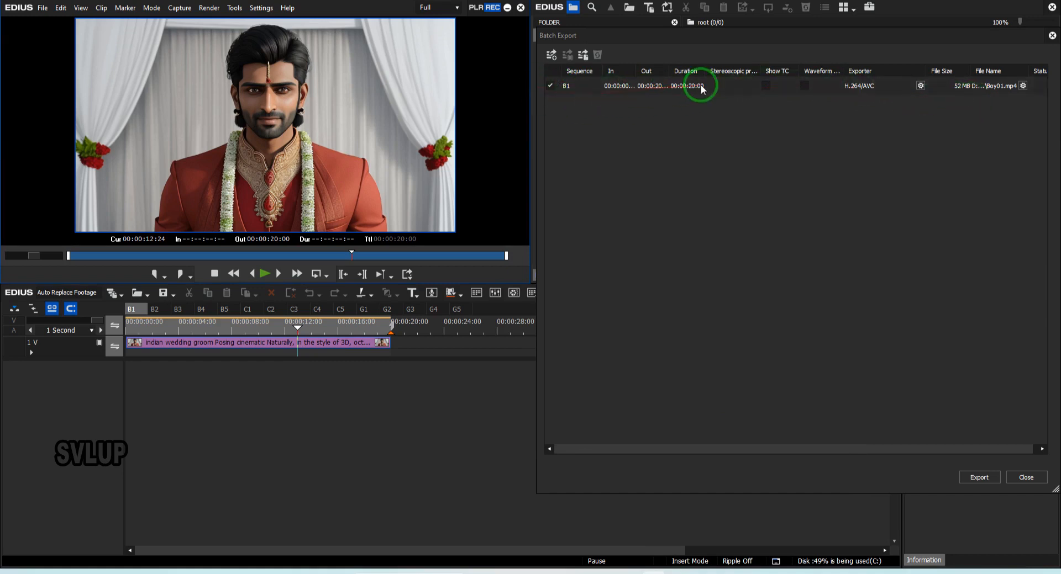
# Step: Switch to the B2 sequence and start adding it to the batch list as H.264/AVC with Export Between In and Out enabled
pyautogui.click(156, 311)
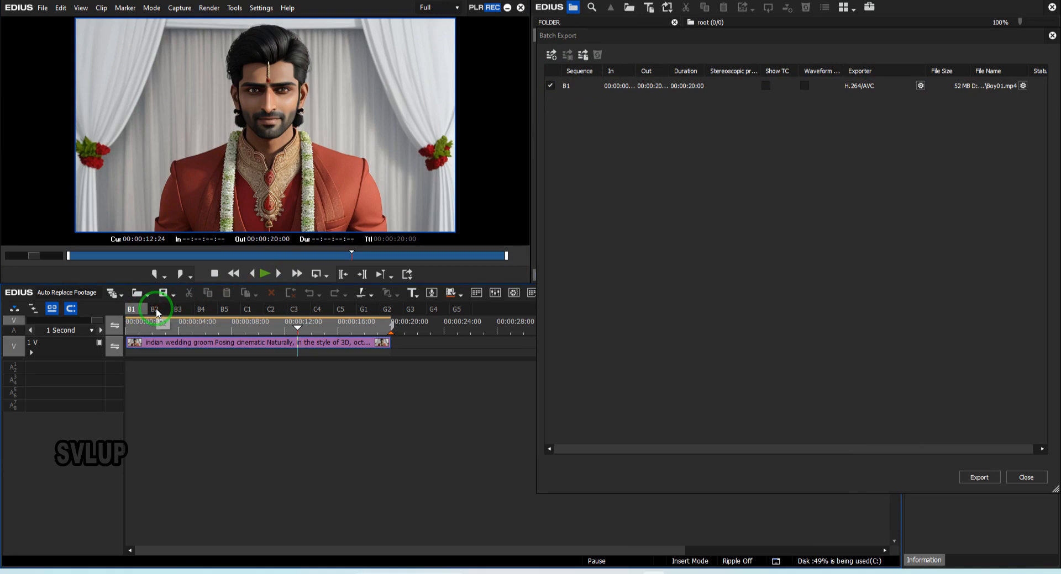
pyautogui.click(553, 55)
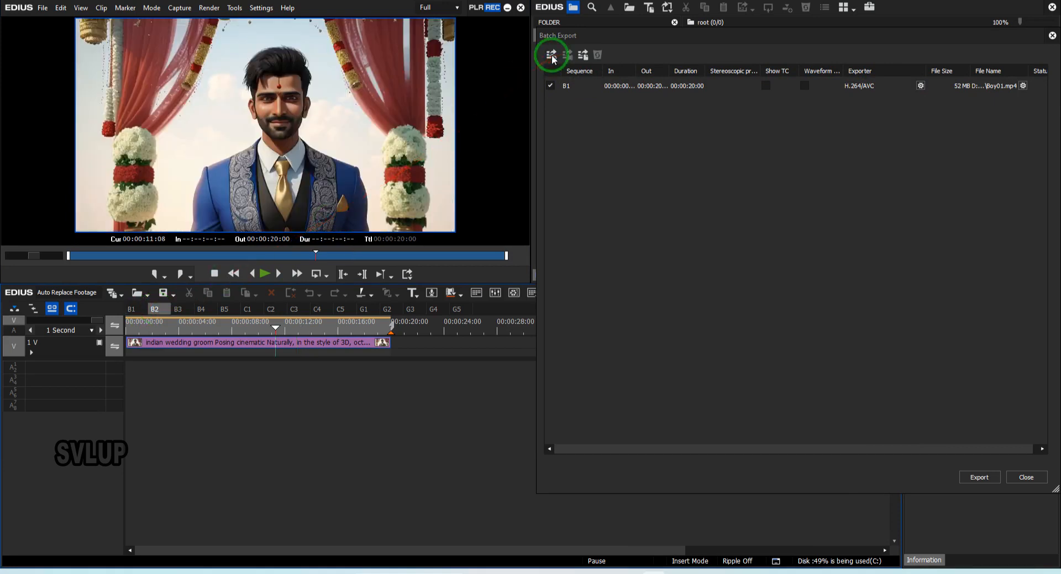
pyautogui.click(551, 55)
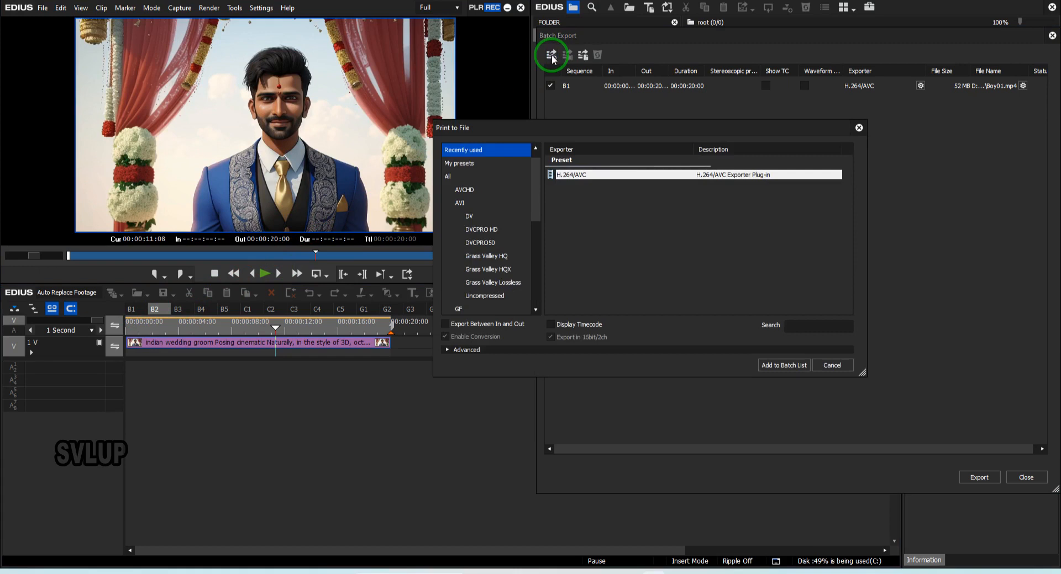
pyautogui.click(445, 325)
pyautogui.click(576, 178)
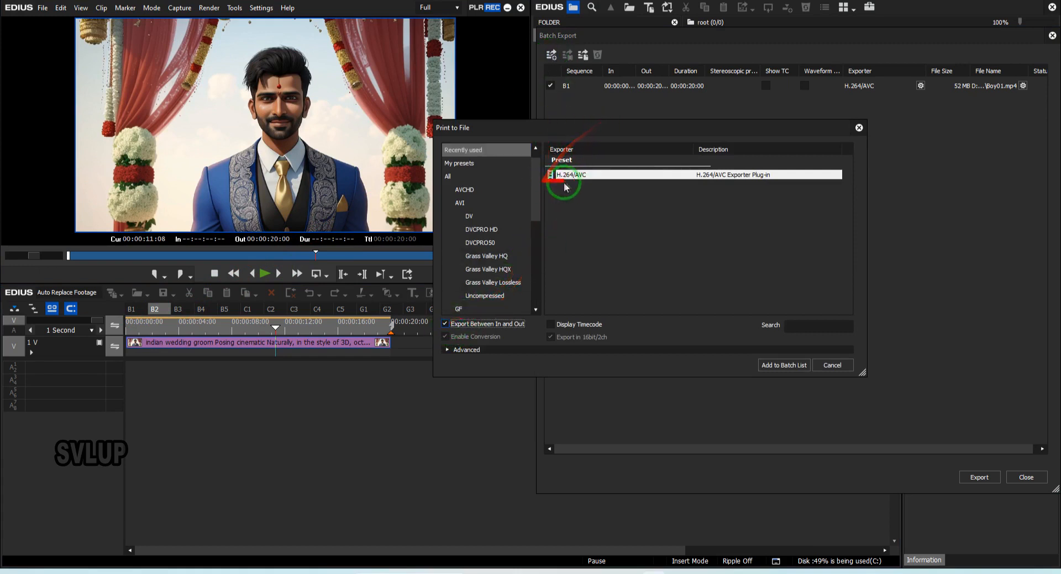
pyautogui.click(780, 367)
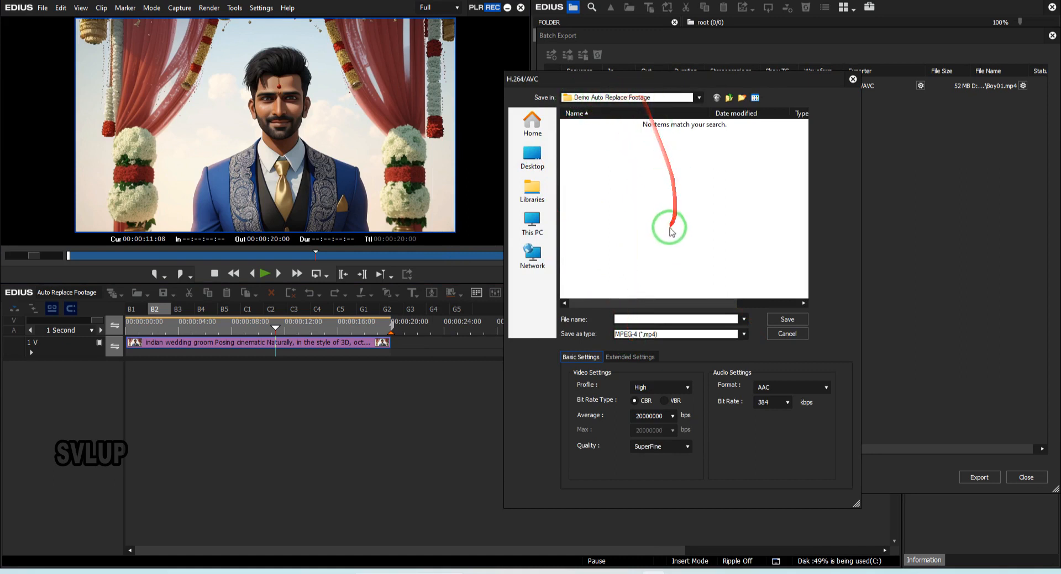
# Step: Name the B2 export Boy02 and save it in the Demo Auto Replace Footage folder
pyautogui.click(636, 319)
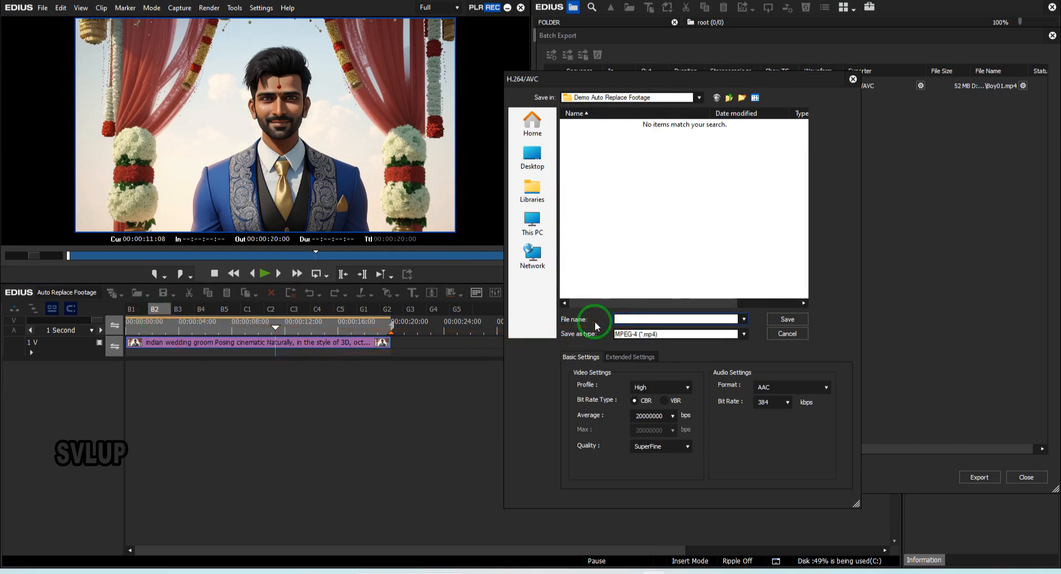
pyautogui.write('Boy02')
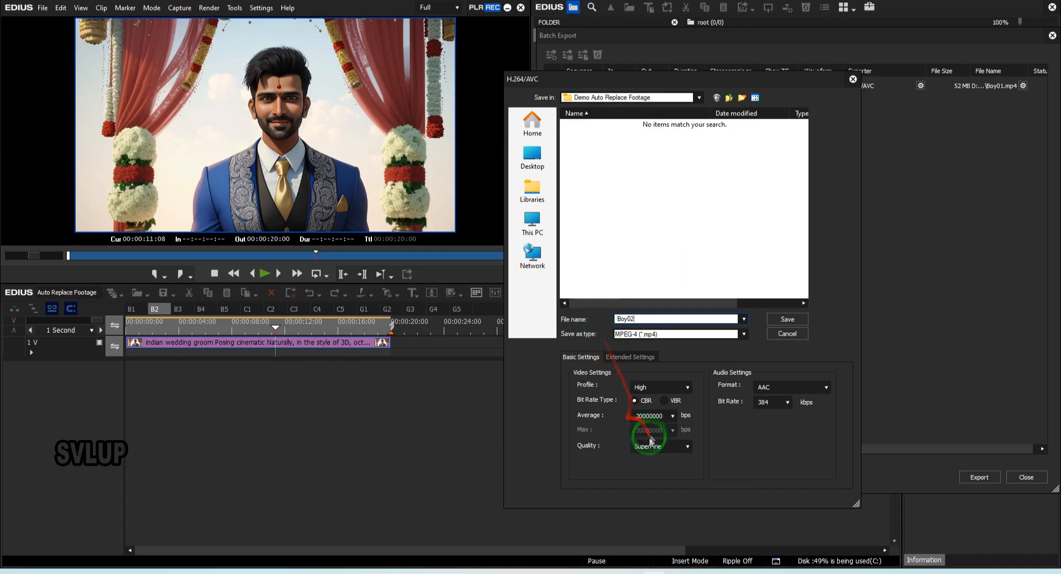
pyautogui.click(786, 319)
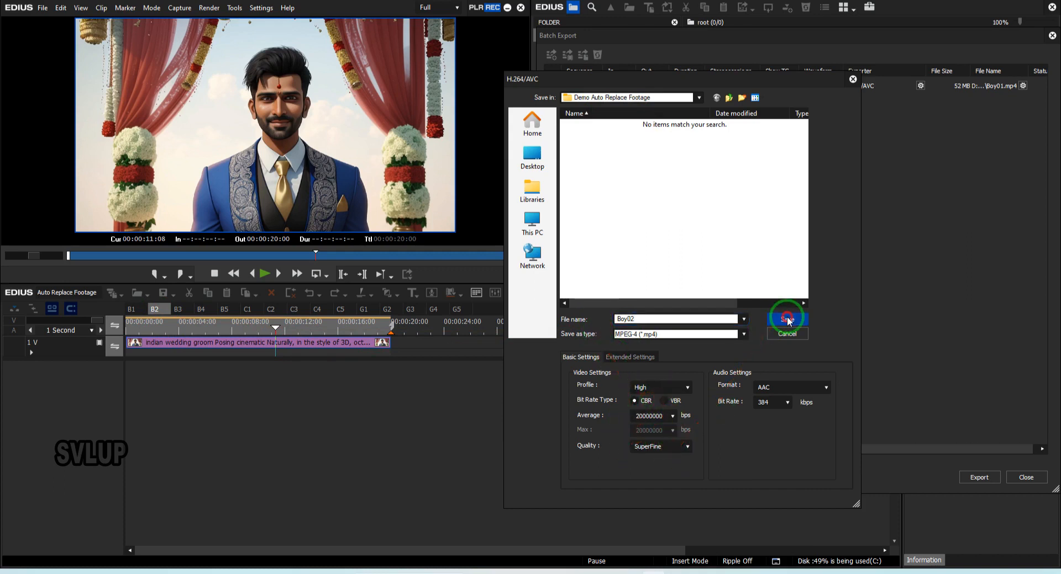
# Step: Add the B3 sequence to the batch list as H.264/AVC with Export Between In and Out enabled, saving it as Boy03
pyautogui.click(154, 312)
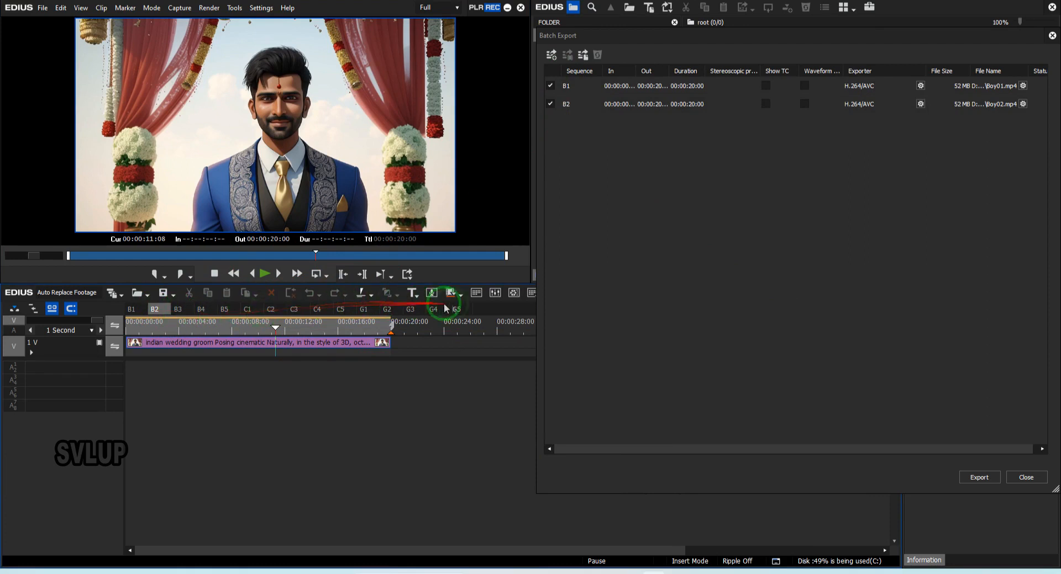
pyautogui.click(178, 311)
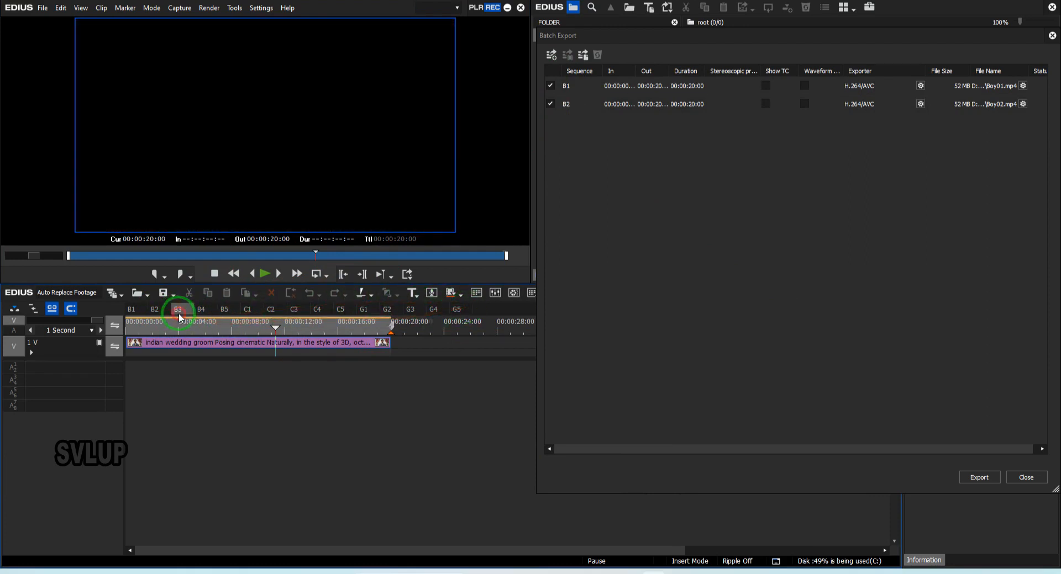
pyautogui.click(551, 55)
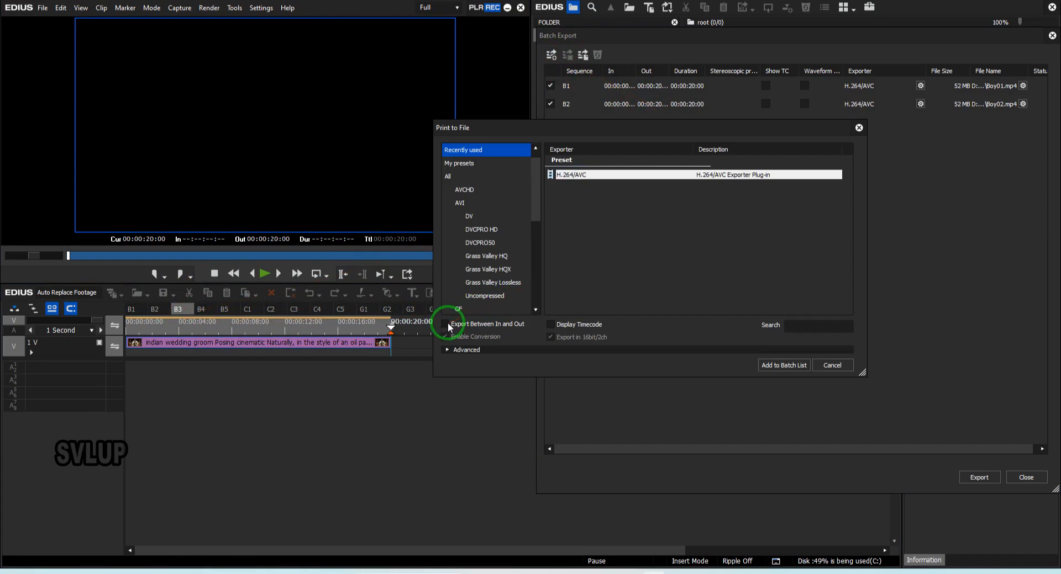
pyautogui.click(445, 324)
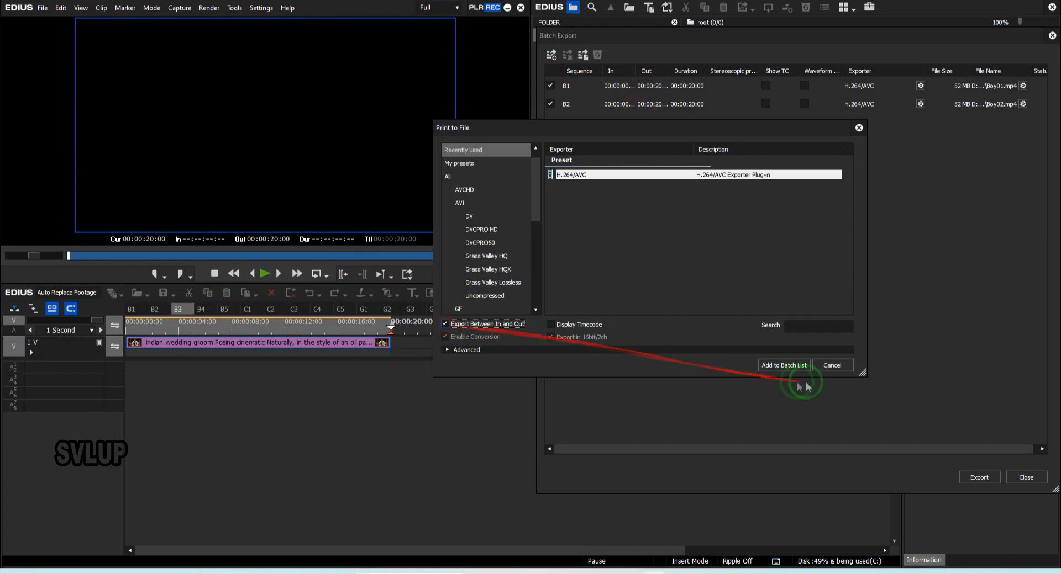
pyautogui.click(787, 366)
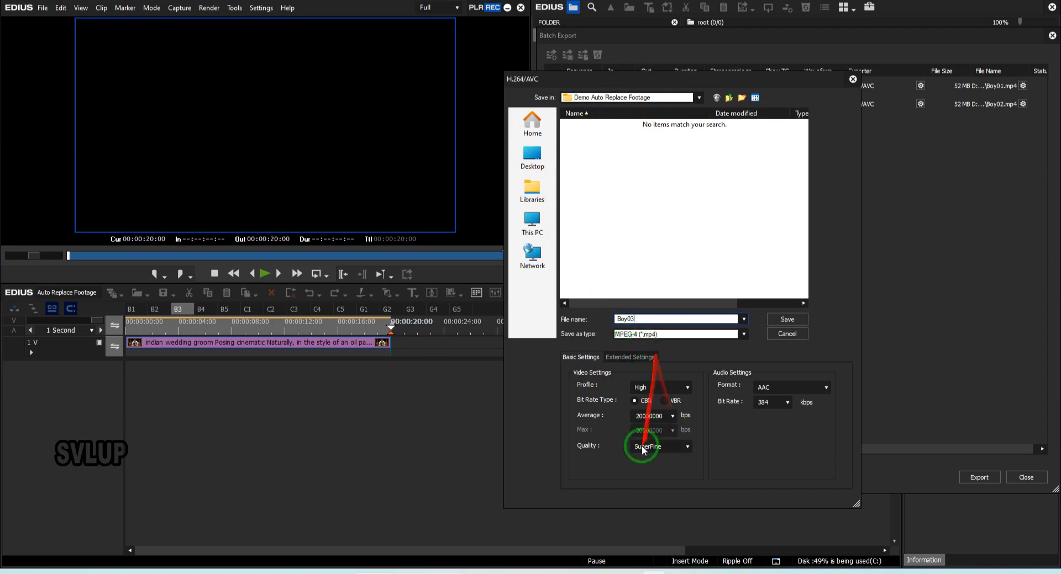
pyautogui.click(783, 321)
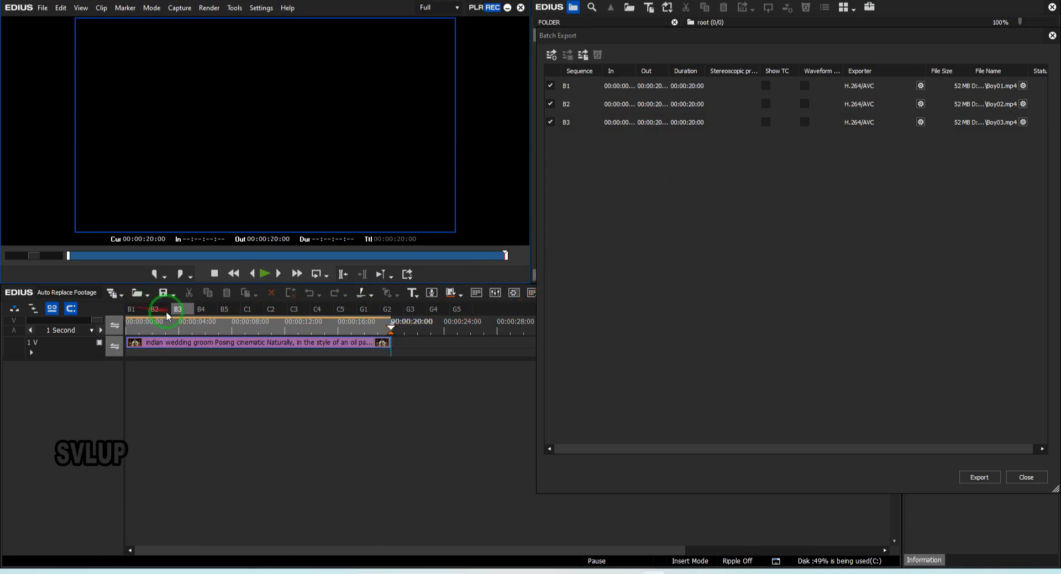
# Step: Add the B4 and B5 sequences to the batch list as H.264/AVC files named Boy04 and Boy05
pyautogui.click(203, 308)
pyautogui.click(552, 56)
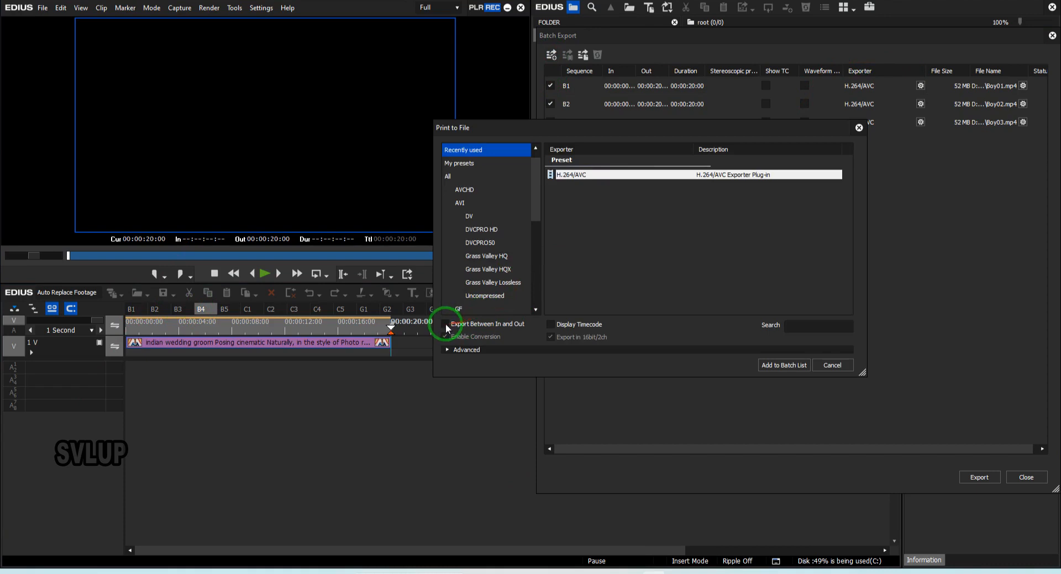
pyautogui.click(445, 325)
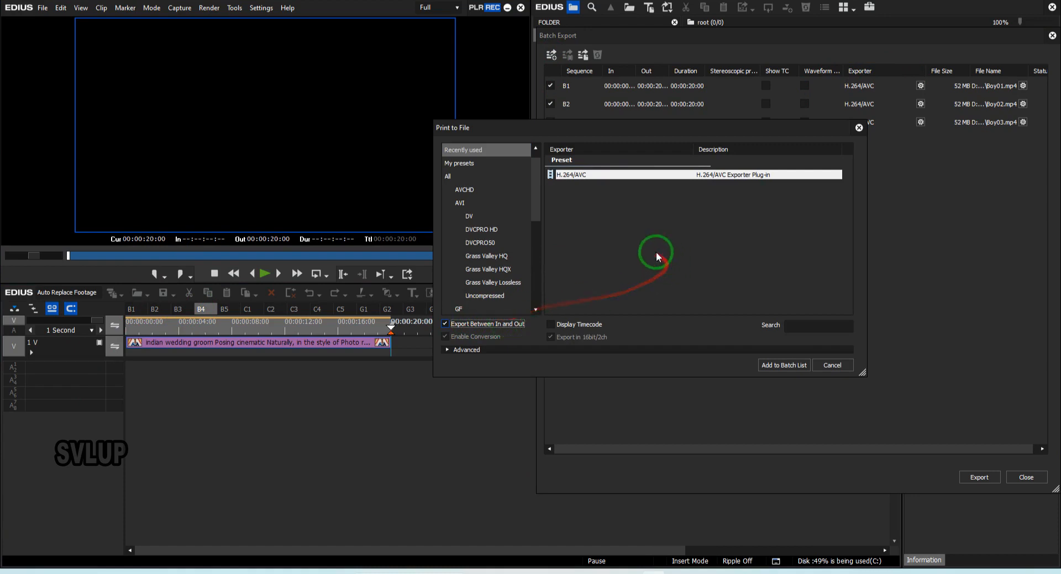
pyautogui.click(784, 365)
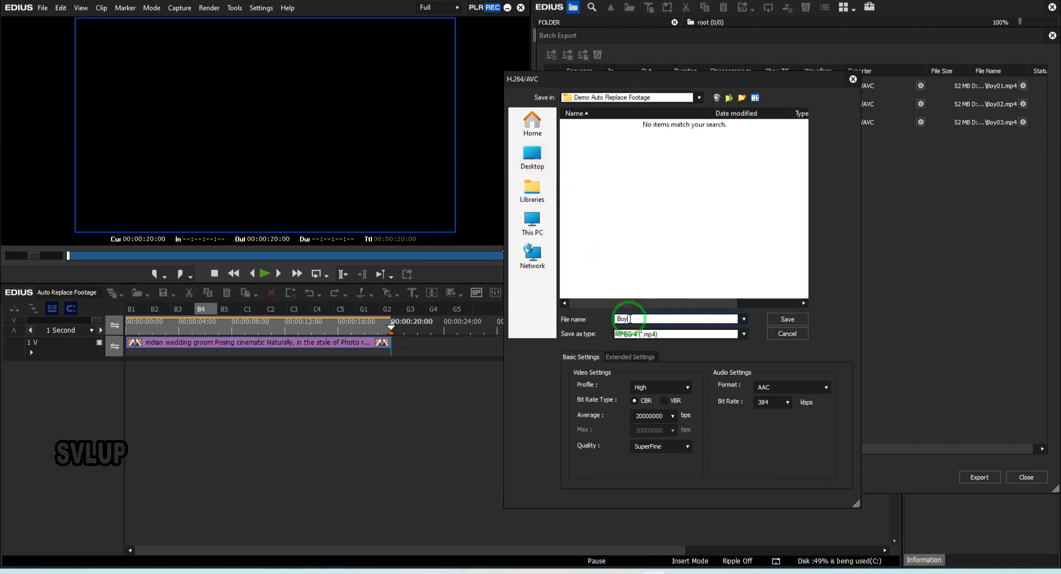
pyautogui.click(786, 319)
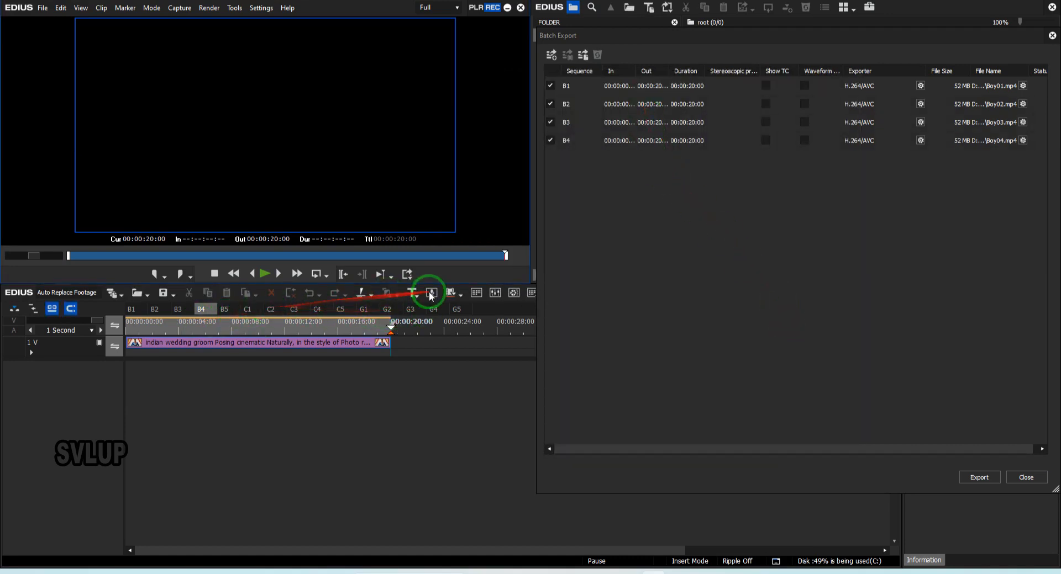
pyautogui.click(223, 309)
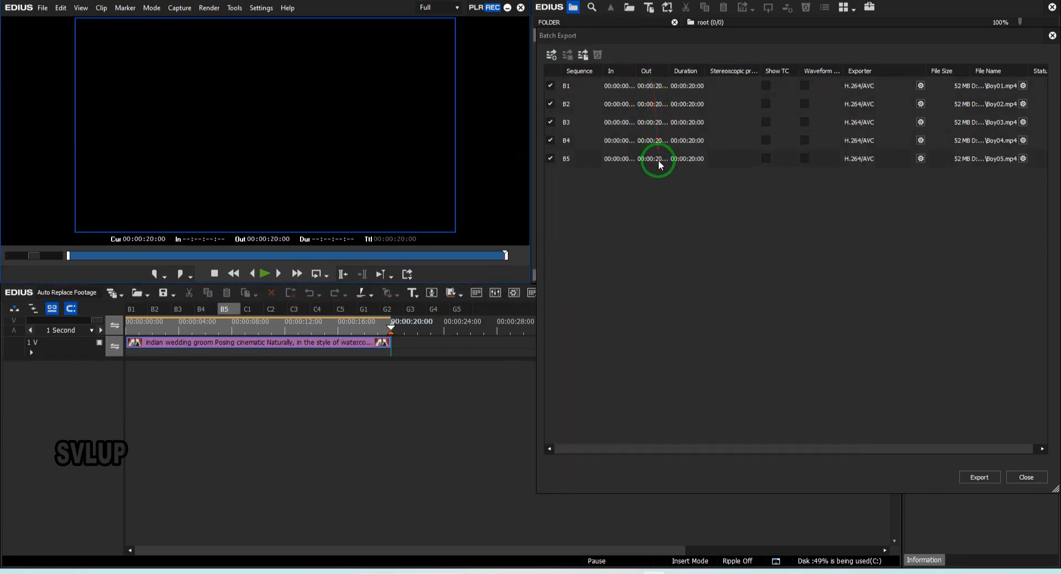
# Step: Switch to the C1 sequence and start adding it to the batch list as H.264/AVC with Export Between In and Out enabled
pyautogui.click(247, 310)
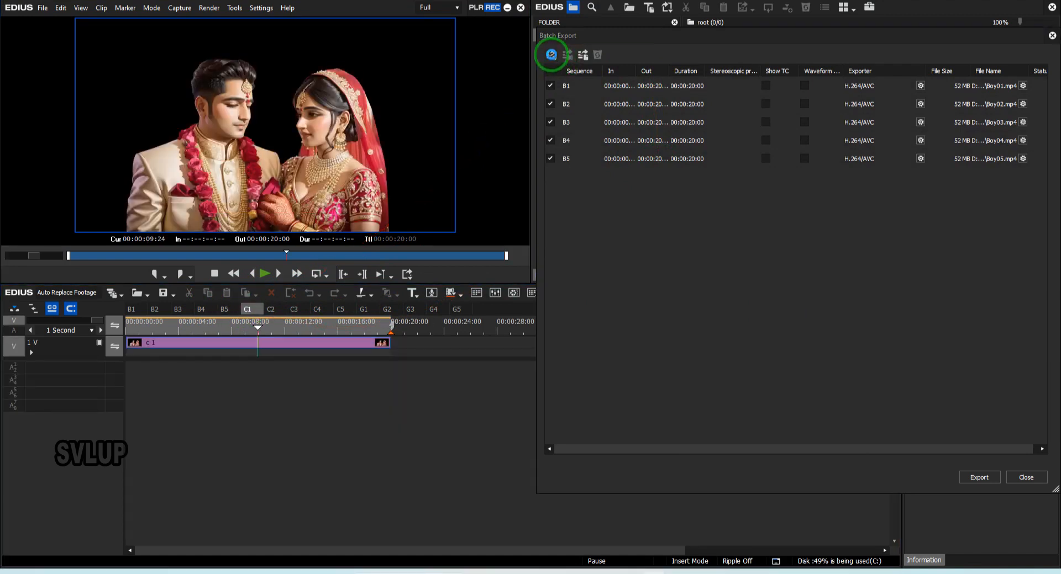
pyautogui.click(550, 54)
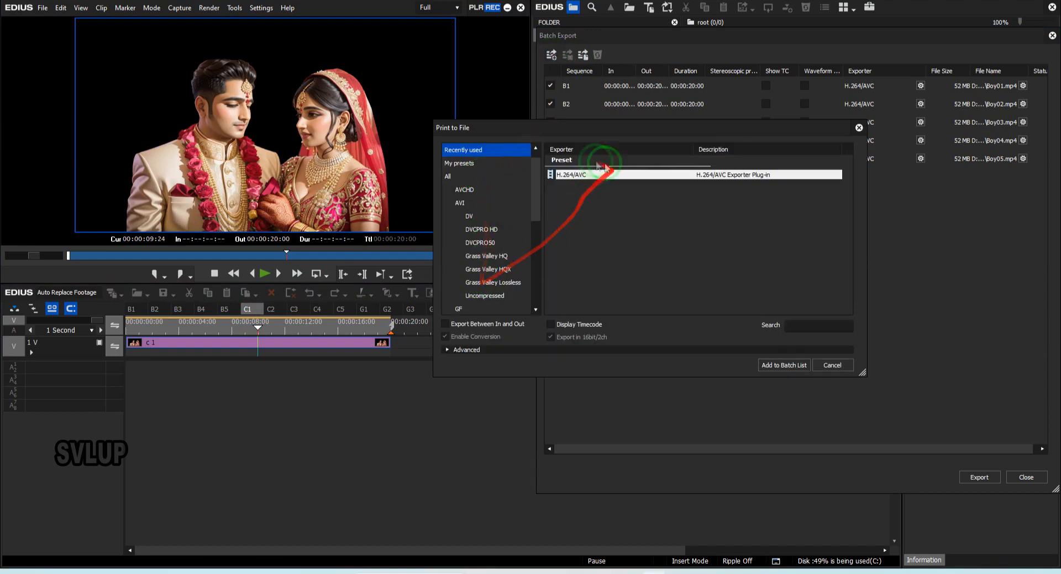
pyautogui.click(446, 326)
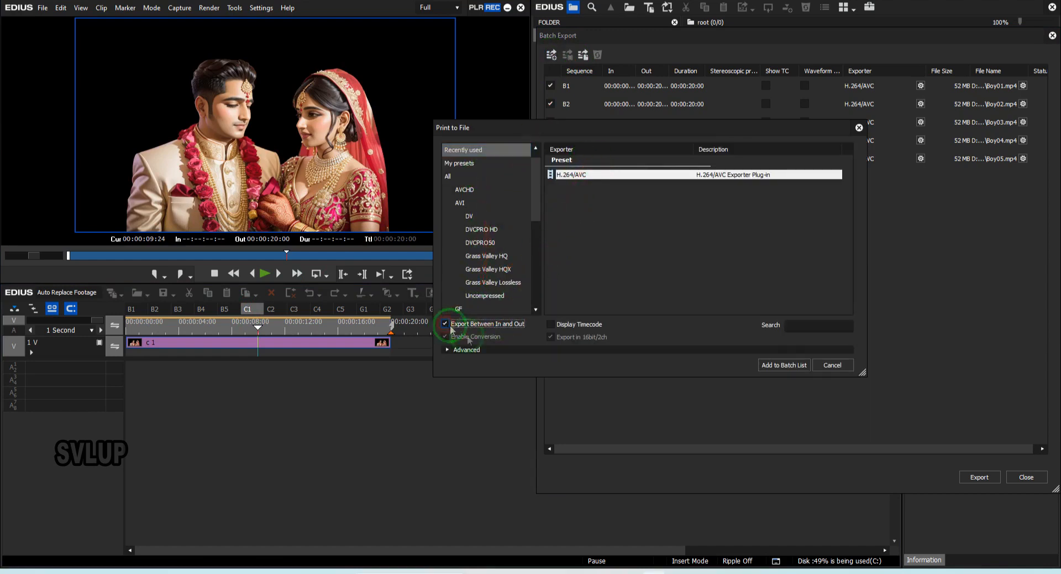
pyautogui.click(784, 367)
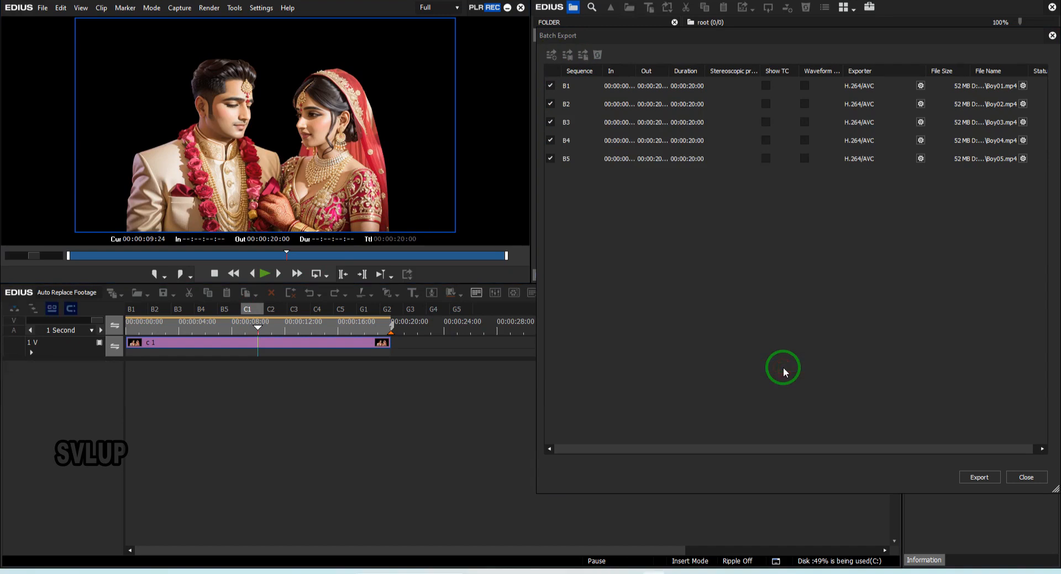
# Step: Name the C1 export Couple01, copy that name for reuse, and save it in the Demo Auto Replace Footage folder
pyautogui.click(641, 318)
pyautogui.write('Couple01')
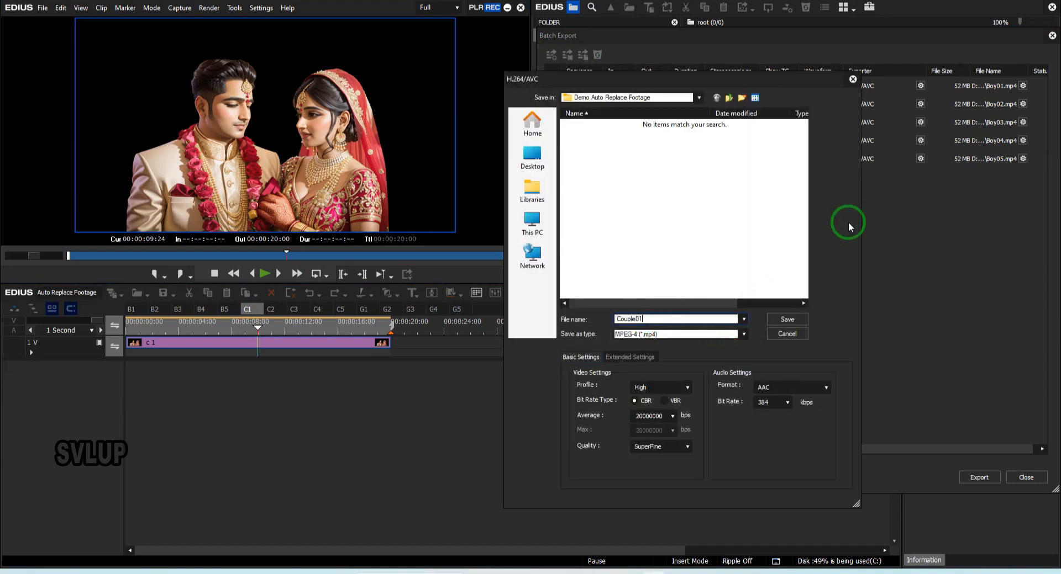
pyautogui.moveTo(649, 318); pyautogui.dragTo(616, 319)
pyautogui.rightClick(634, 319)
pyautogui.click(652, 348)
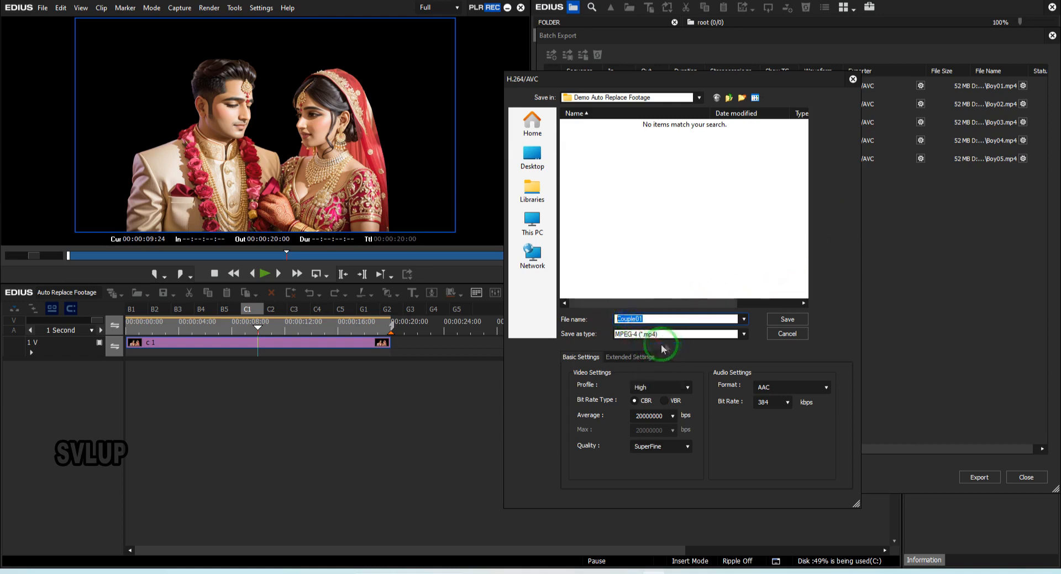
pyautogui.click(787, 321)
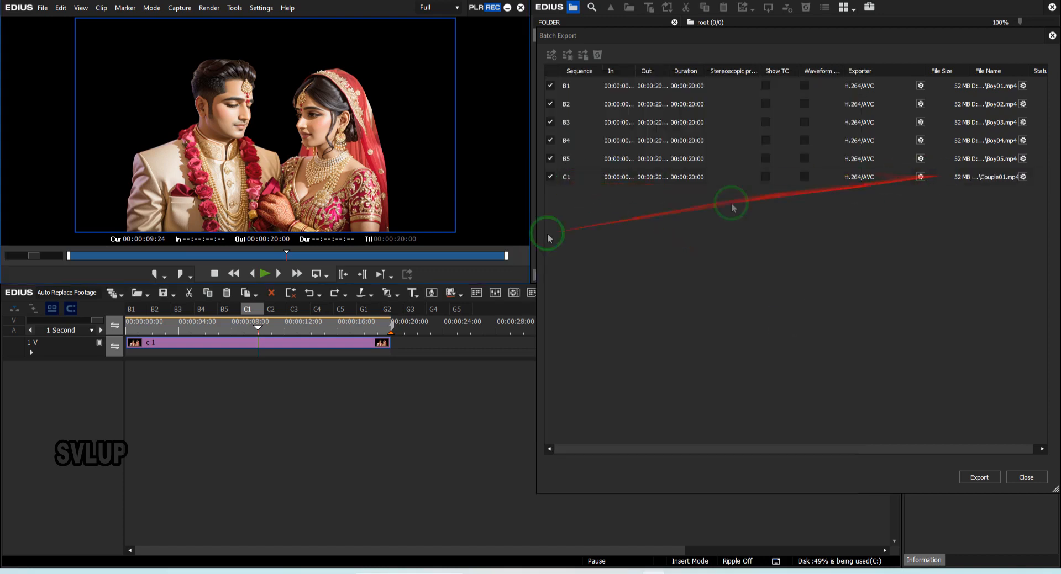
# Step: Add the C2 sequence to the batch list as H.264/AVC with Export Between In and Out enabled, saving it as Couple02
pyautogui.click(551, 56)
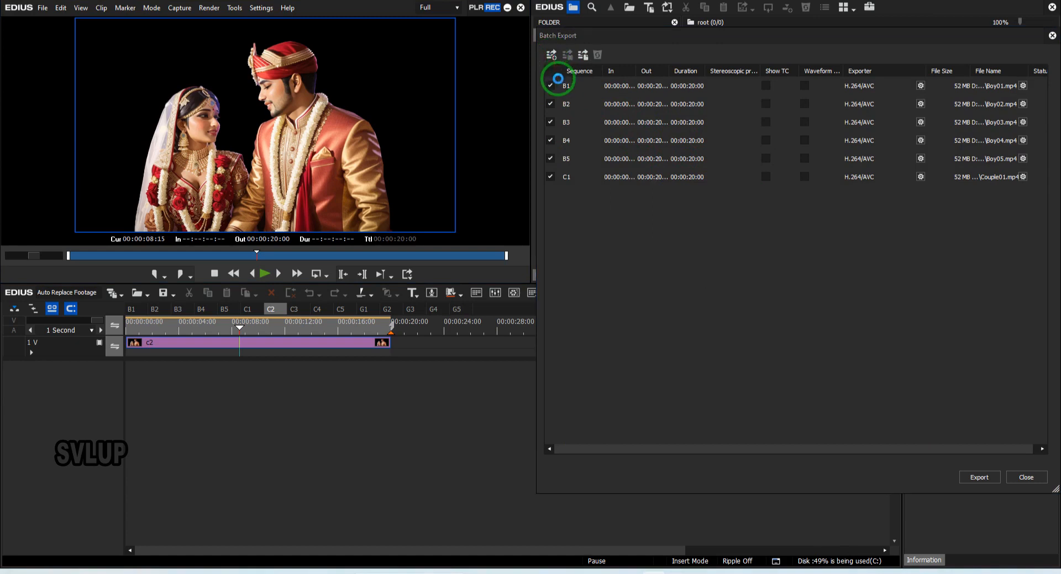
pyautogui.click(445, 323)
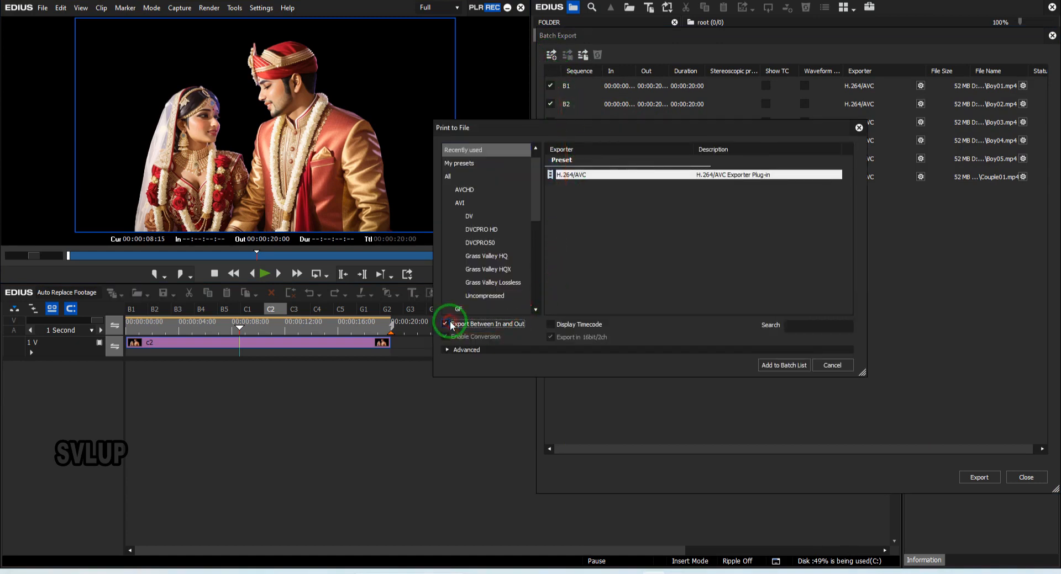
pyautogui.click(779, 368)
pyautogui.click(638, 317)
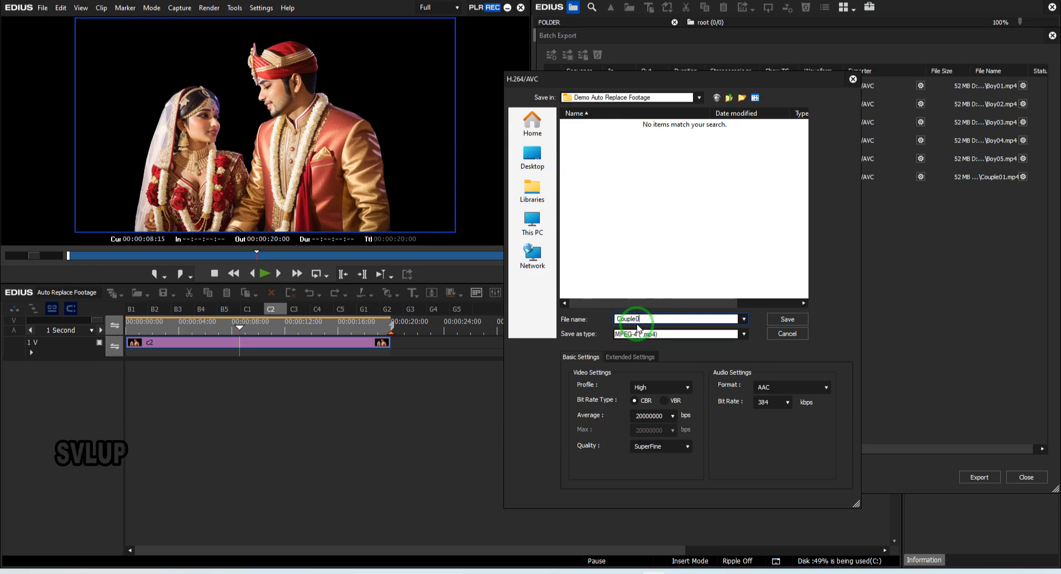
pyautogui.click(789, 320)
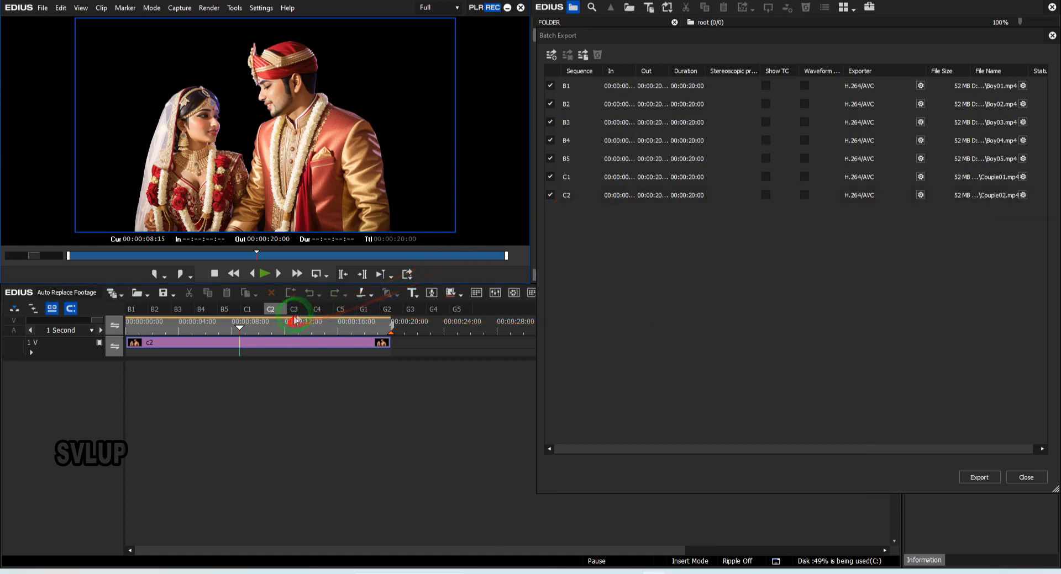
# Step: Add the C3 sequence to the batch list with Export Between In and Out enabled, saving the MP4 as Couple03
pyautogui.click(294, 309)
pyautogui.click(551, 55)
pyautogui.click(446, 324)
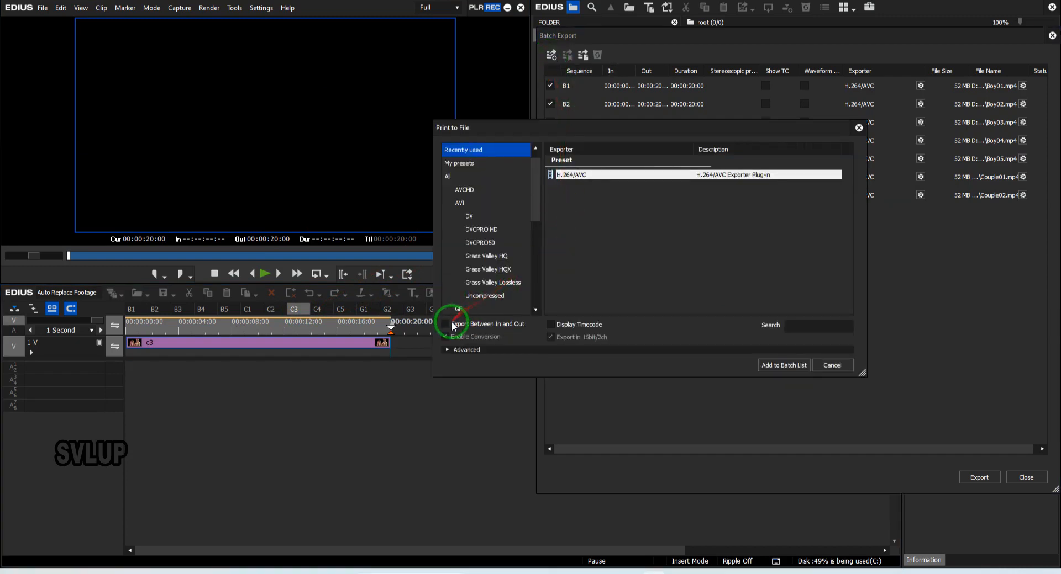
pyautogui.click(770, 366)
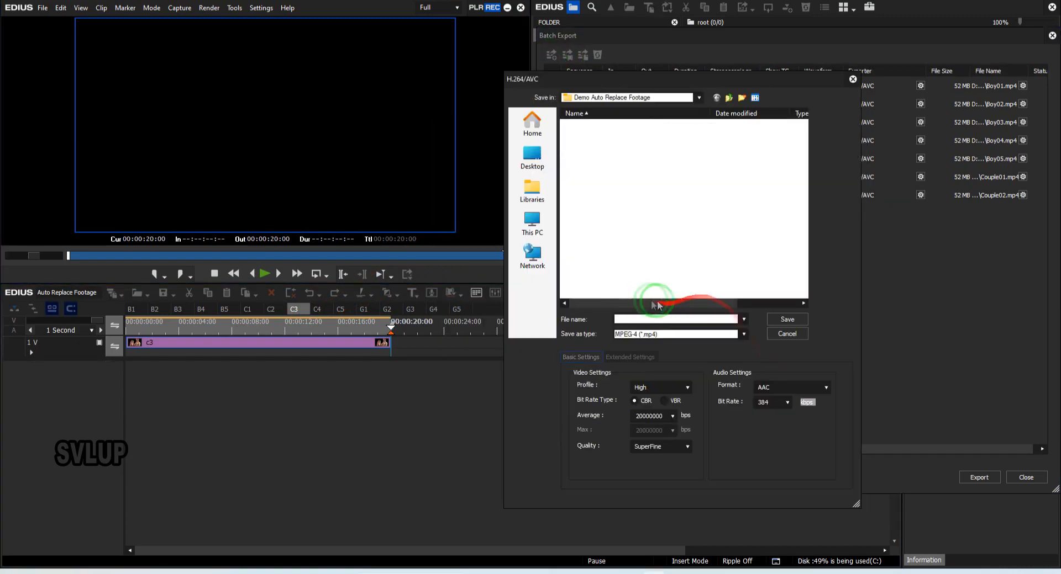
pyautogui.write('Couple01')
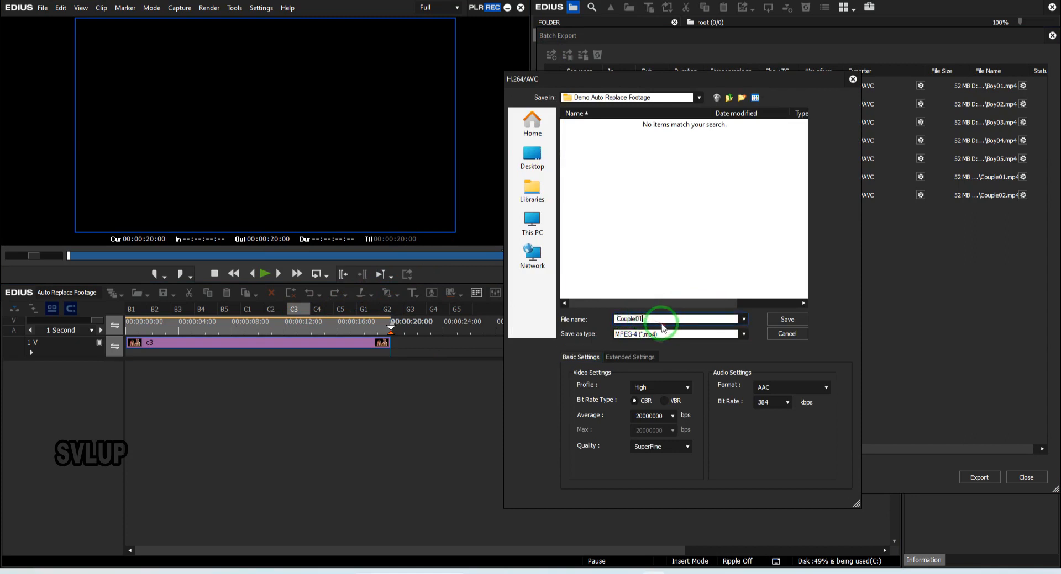
pyautogui.click(790, 320)
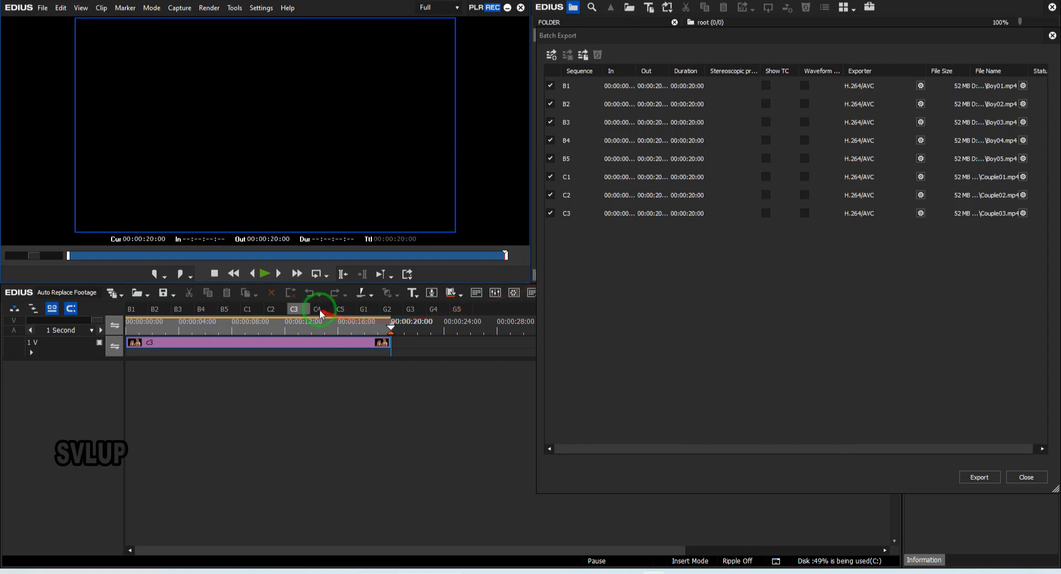
# Step: Add the C4 sequence to the batch list with Export Between In and Out enabled, saving the MP4 as Couple04
pyautogui.click(316, 310)
pyautogui.click(552, 56)
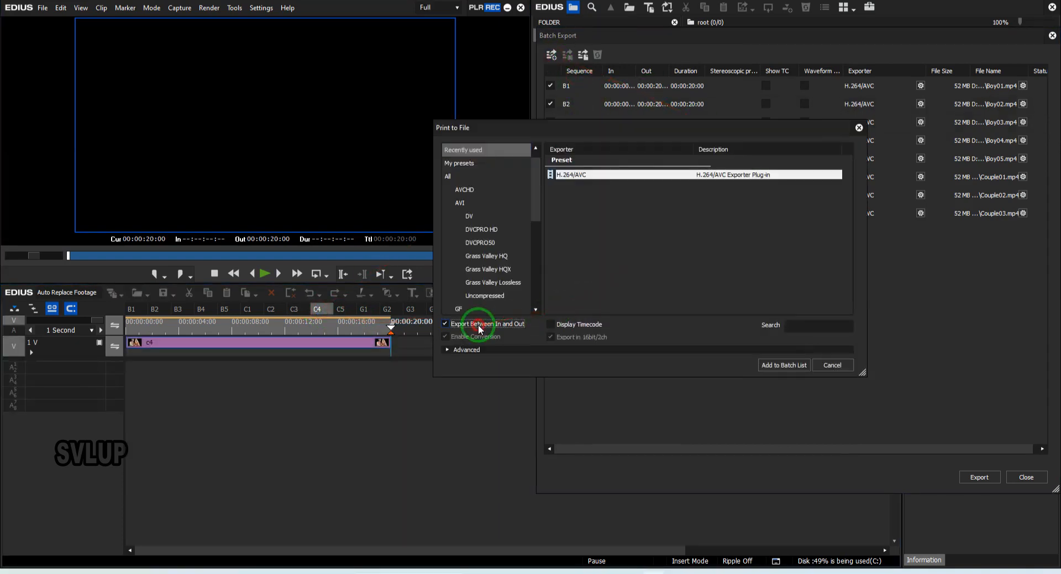
pyautogui.click(783, 365)
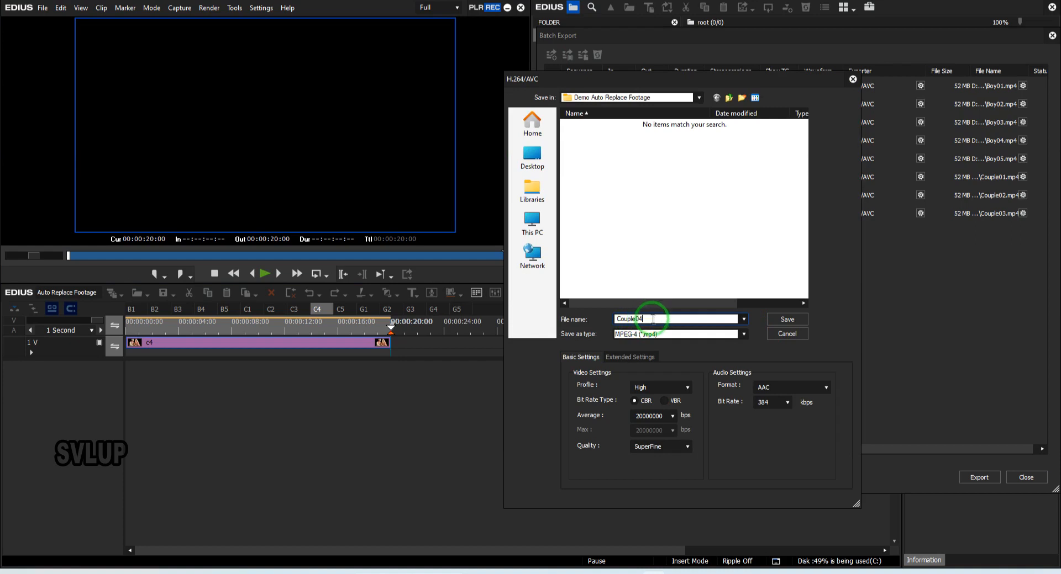
pyautogui.click(784, 320)
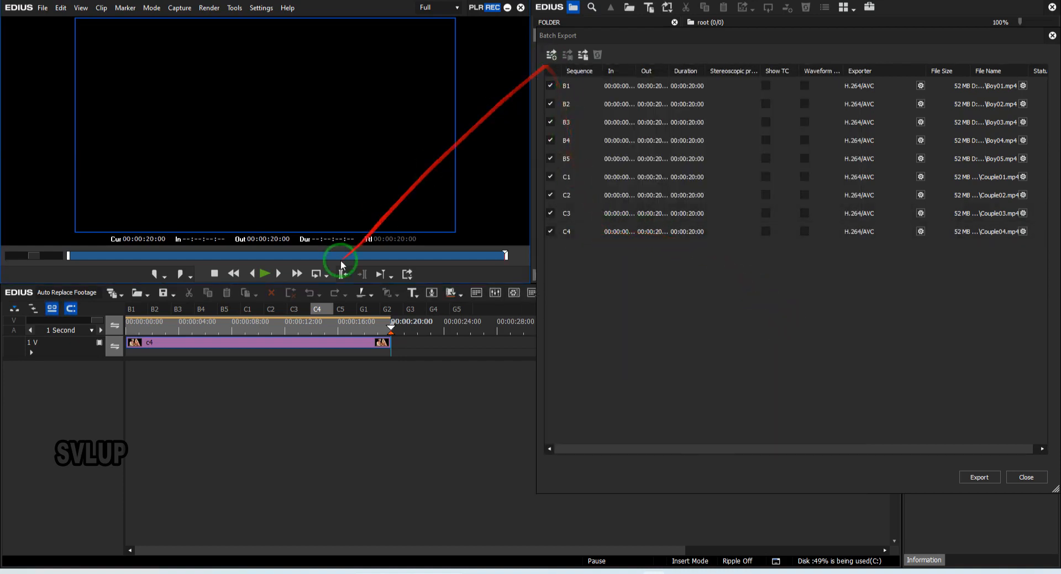
# Step: Add the C5 sequence to the batch list with Export Between In and Out enabled, saving the MP4 as Couple05
pyautogui.click(340, 310)
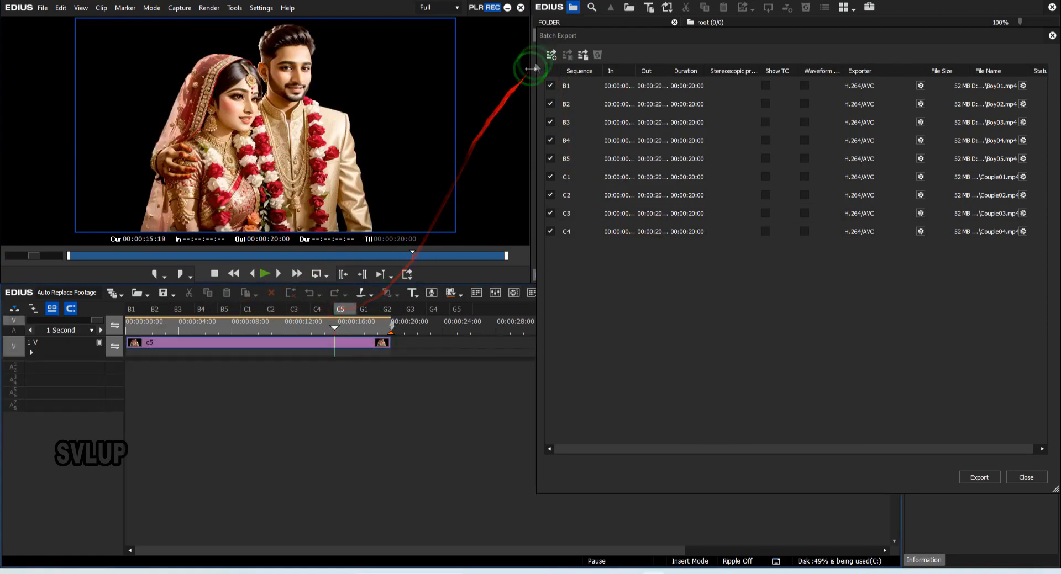
pyautogui.click(547, 53)
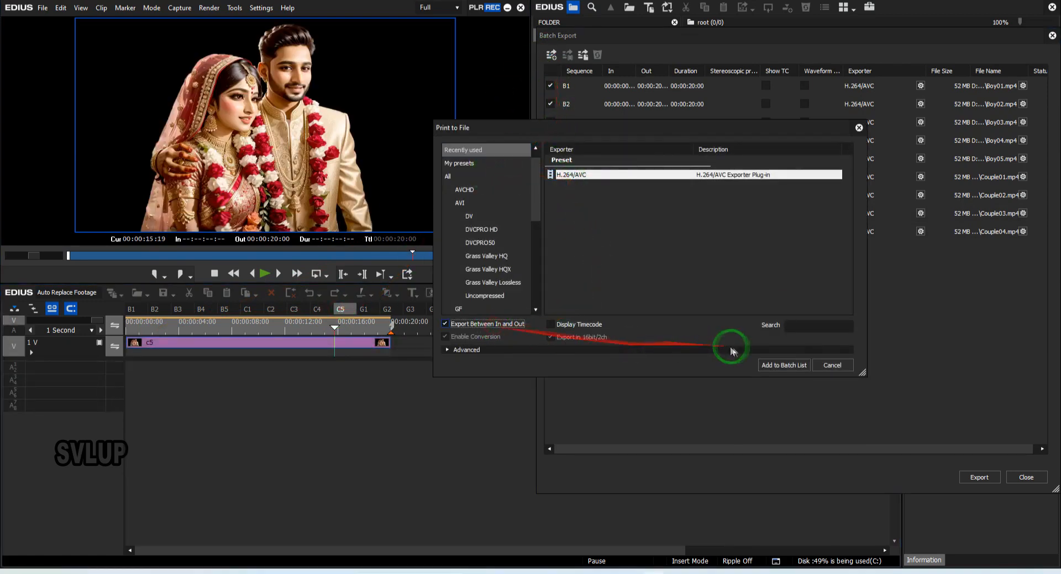
pyautogui.click(782, 365)
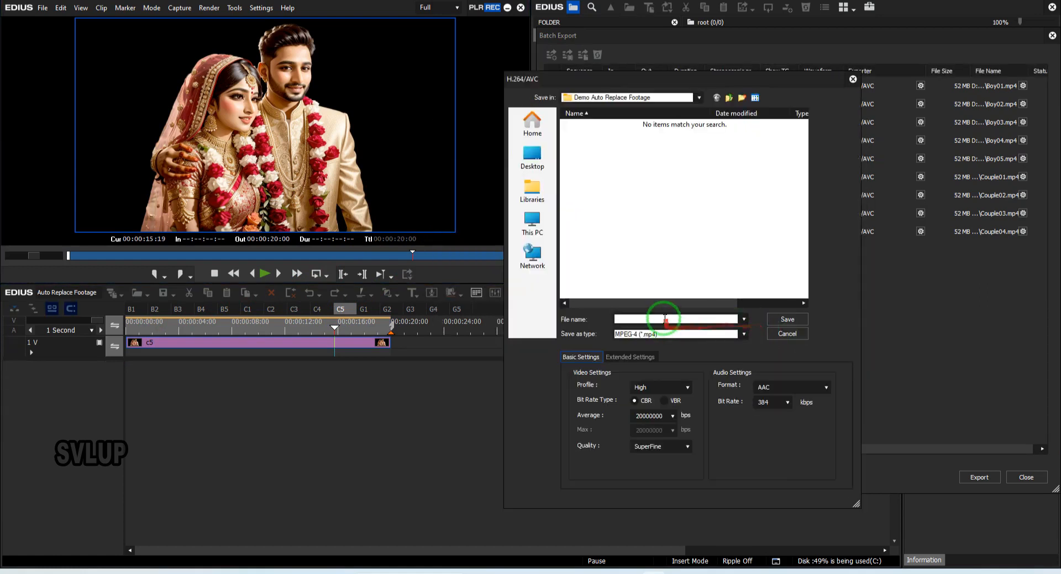
pyautogui.write('5')
pyautogui.click(775, 317)
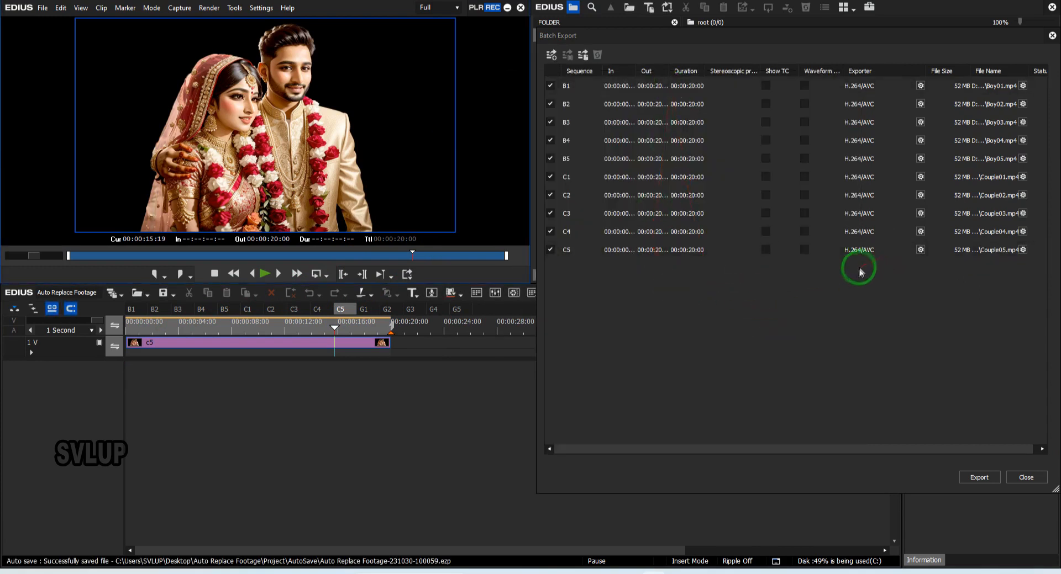
# Step: Add the G1 sequence to the batch list as H.264/AVC with Export Between In and Out enabled, saving the MP4 as Giral01
pyautogui.click(364, 309)
pyautogui.click(551, 56)
pyautogui.click(475, 324)
pyautogui.press('Return')
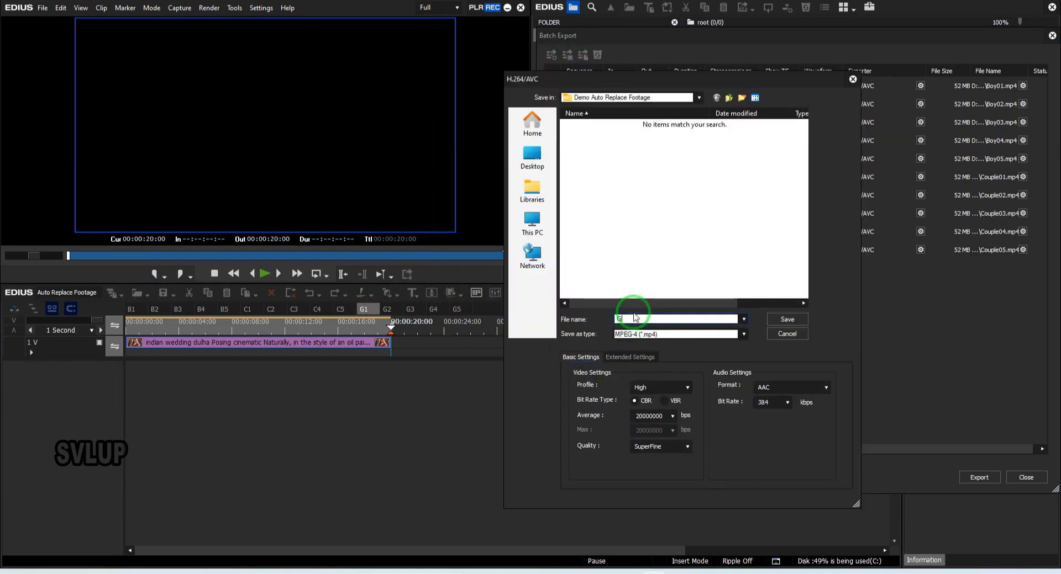
pyautogui.write('Giral')
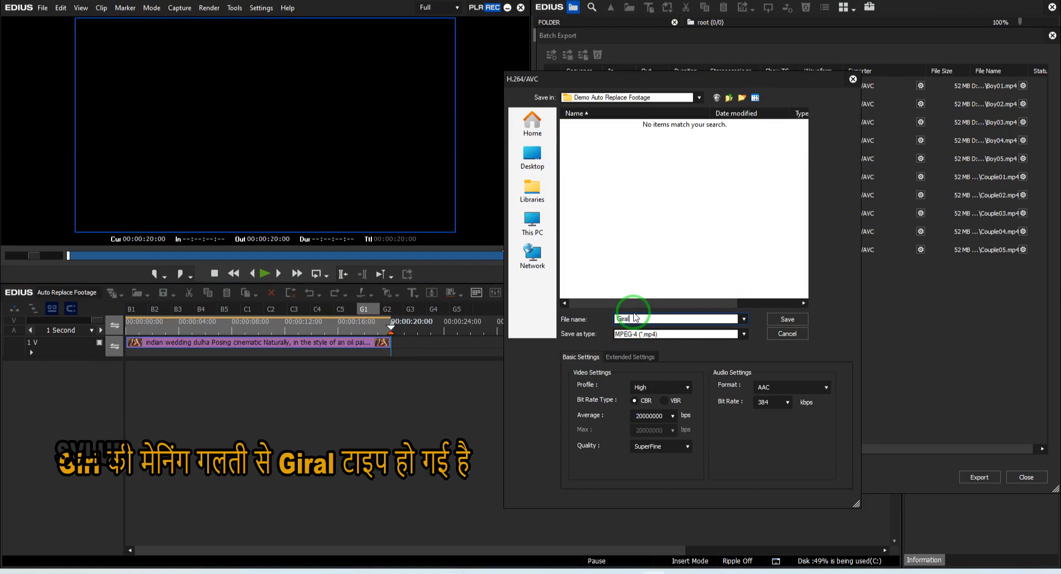
pyautogui.write('01')
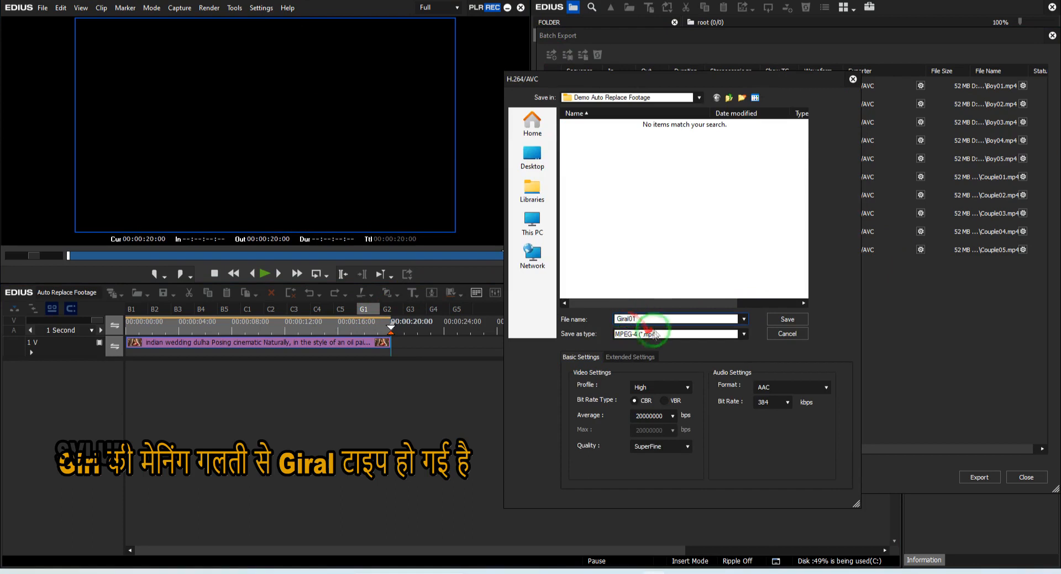
pyautogui.doubleClick(627, 317)
pyautogui.rightClick(627, 318)
pyautogui.click(650, 348)
pyautogui.click(790, 321)
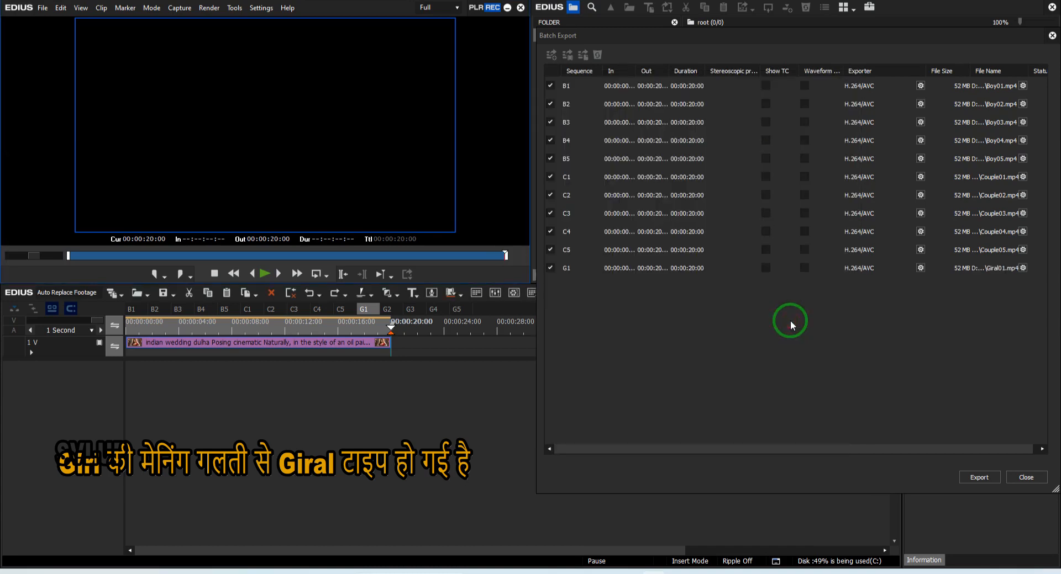
# Step: Add the G2 sequence to the batch list with Export Between In and Out enabled, saving the MP4 as Giral02
pyautogui.moveTo(700, 95)
pyautogui.mouseDown()
pyautogui.moveTo(703, 175)
pyautogui.moveTo(674, 270)
pyautogui.mouseUp()
pyautogui.click(387, 309)
pyautogui.click(556, 60)
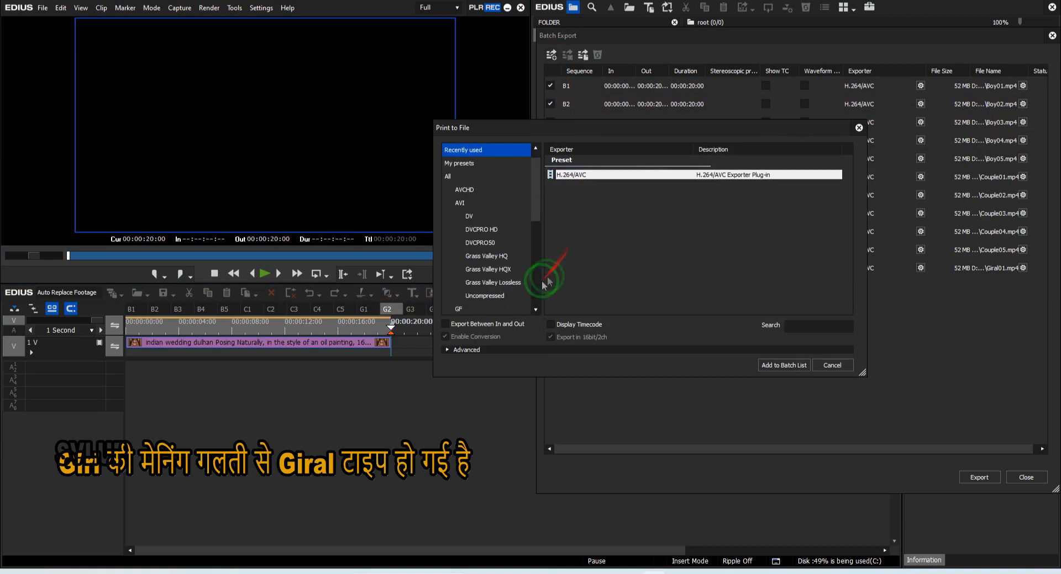
pyautogui.click(444, 324)
pyautogui.click(771, 364)
pyautogui.doubleClick(627, 287)
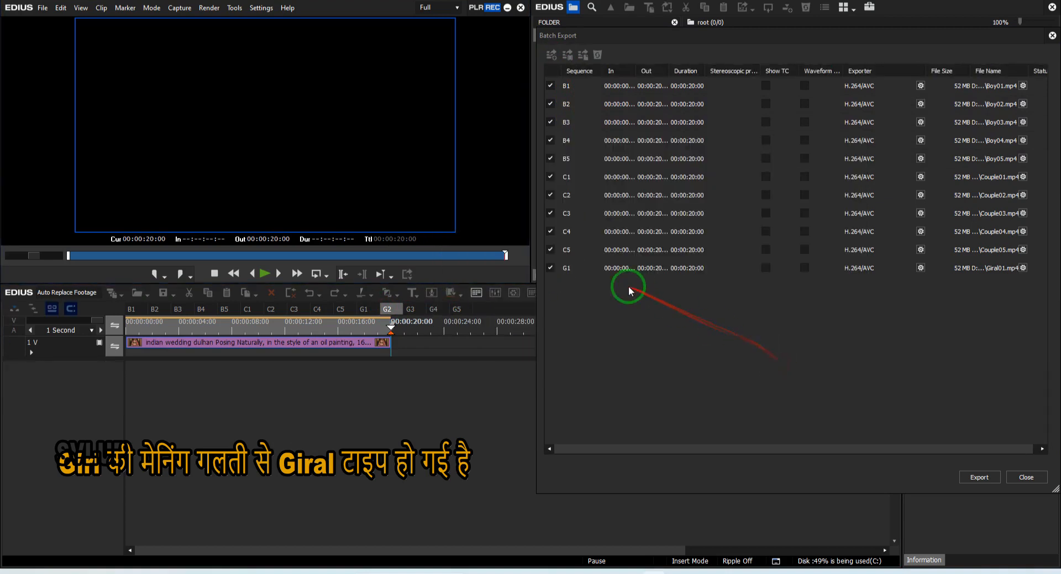
# Step: Save the G3 sequence's batch entry as an MP4 named Giral03
pyautogui.click(642, 318)
pyautogui.press('BackSpace')
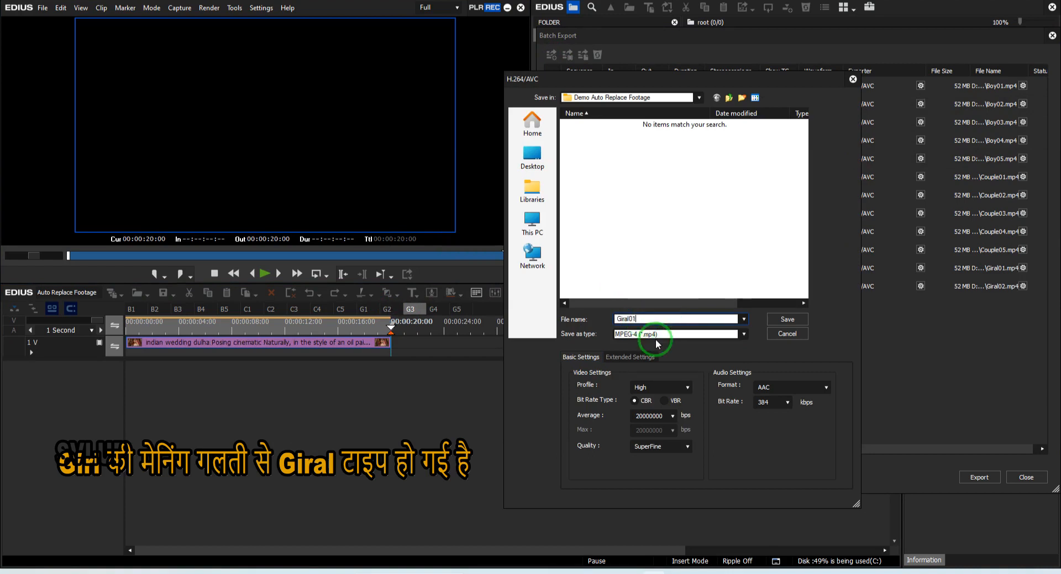
pyautogui.click(785, 321)
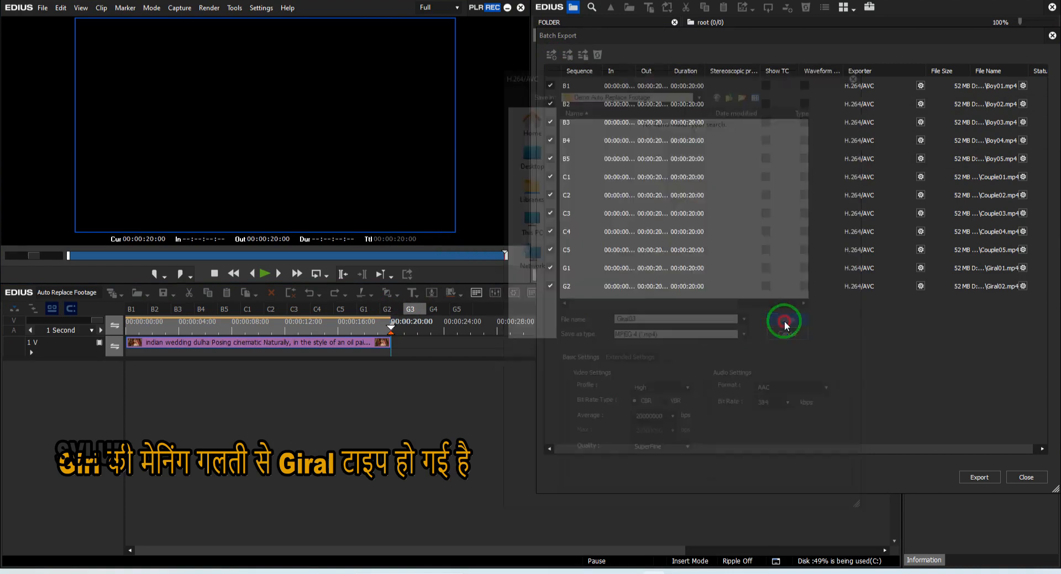
# Step: Add the G4 sequence to the batch list with Export Between In and Out enabled, saving the MP4 as Giral04
pyautogui.click(433, 309)
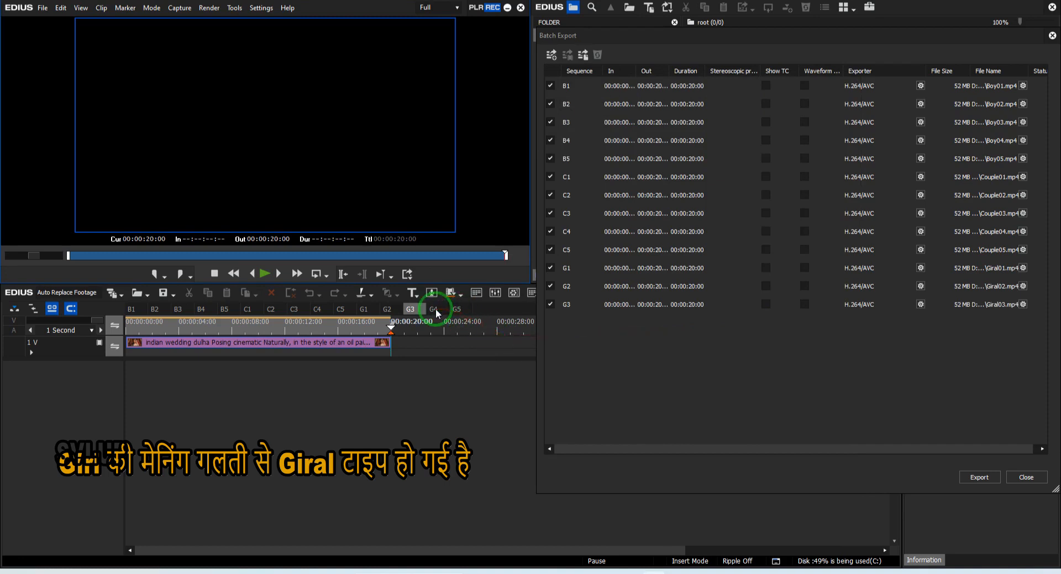
pyautogui.click(551, 55)
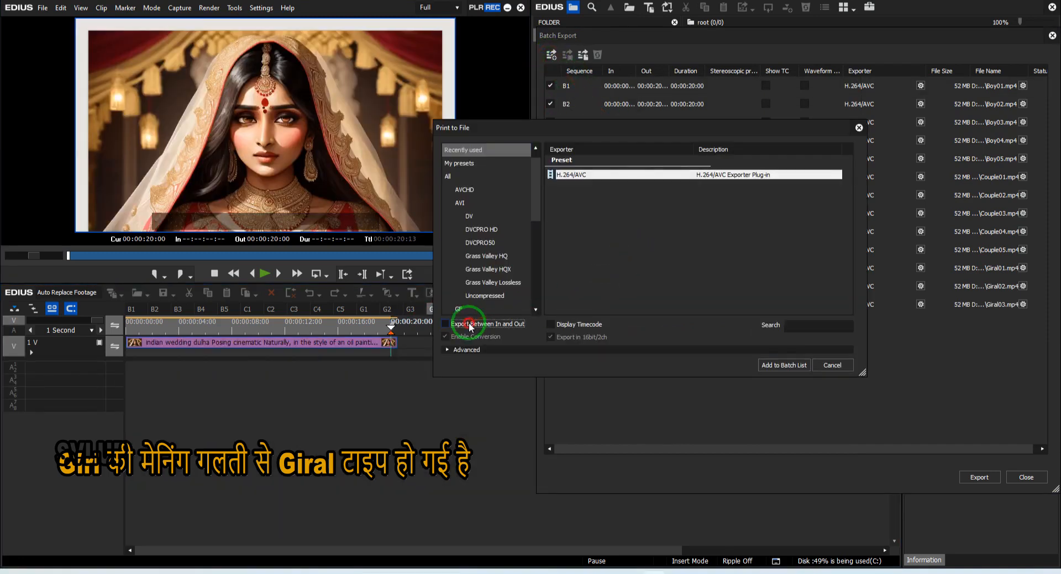
pyautogui.click(793, 367)
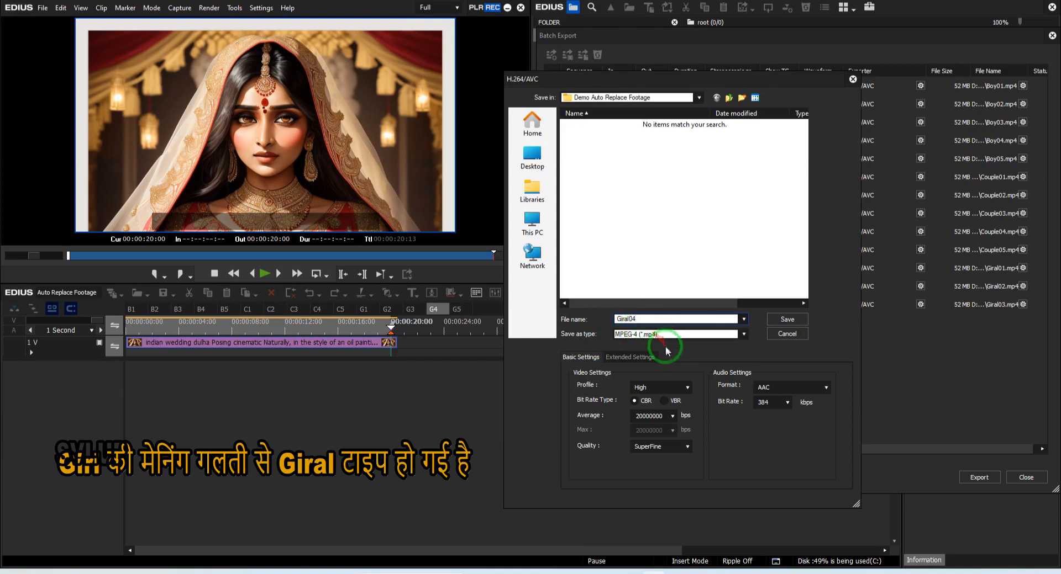
pyautogui.click(789, 318)
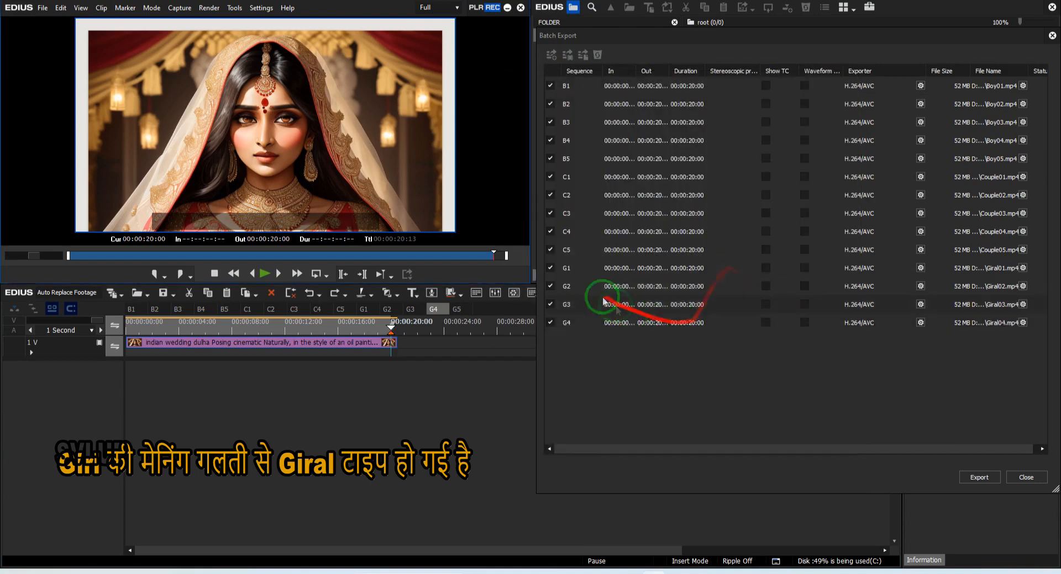
# Step: Add the G5 sequence to the batch list as H.264/AVC, saving the MP4 as Giral05
pyautogui.click(456, 309)
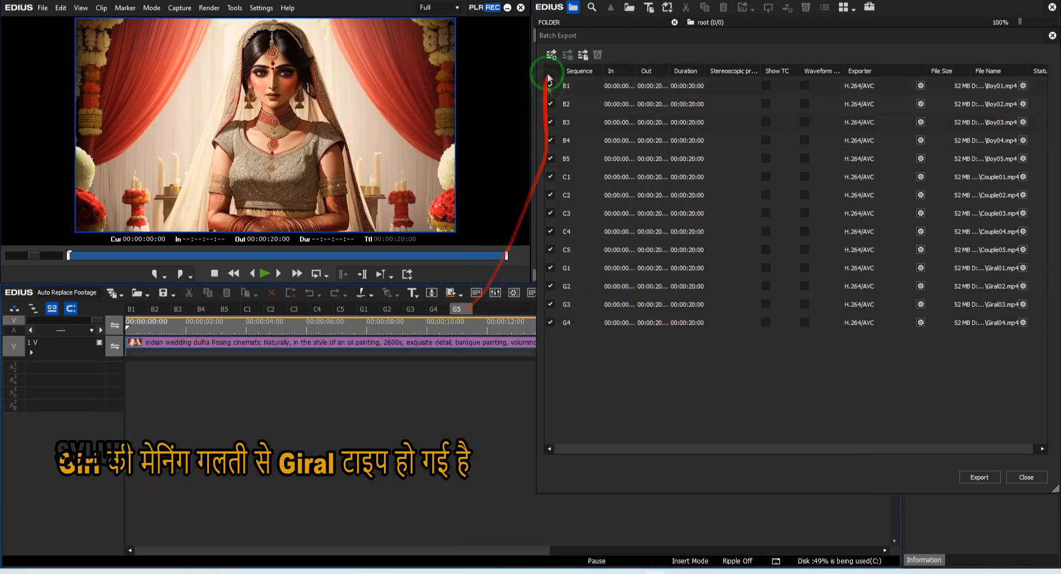
pyautogui.doubleClick(637, 219)
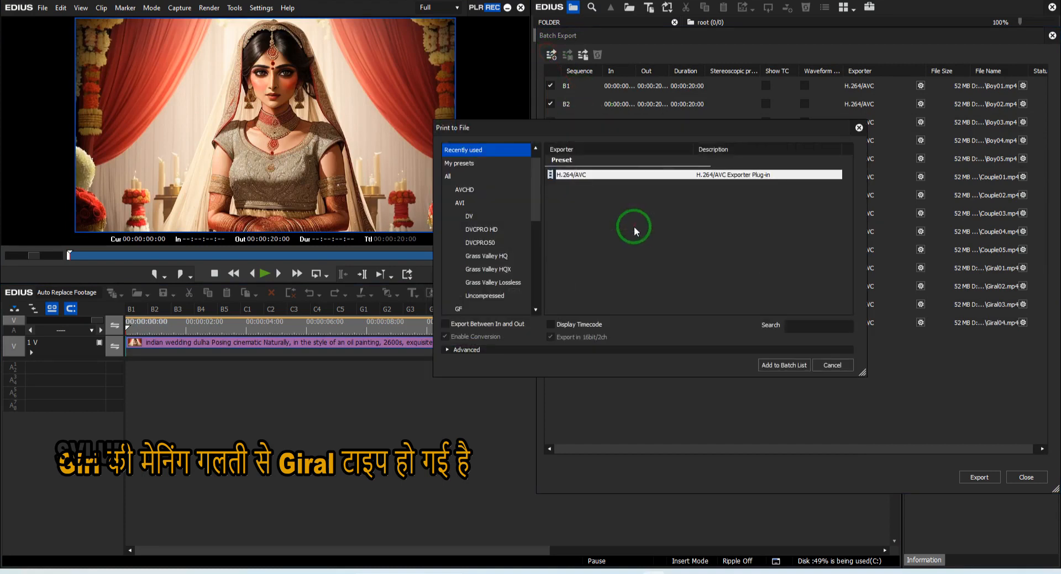
pyautogui.click(784, 364)
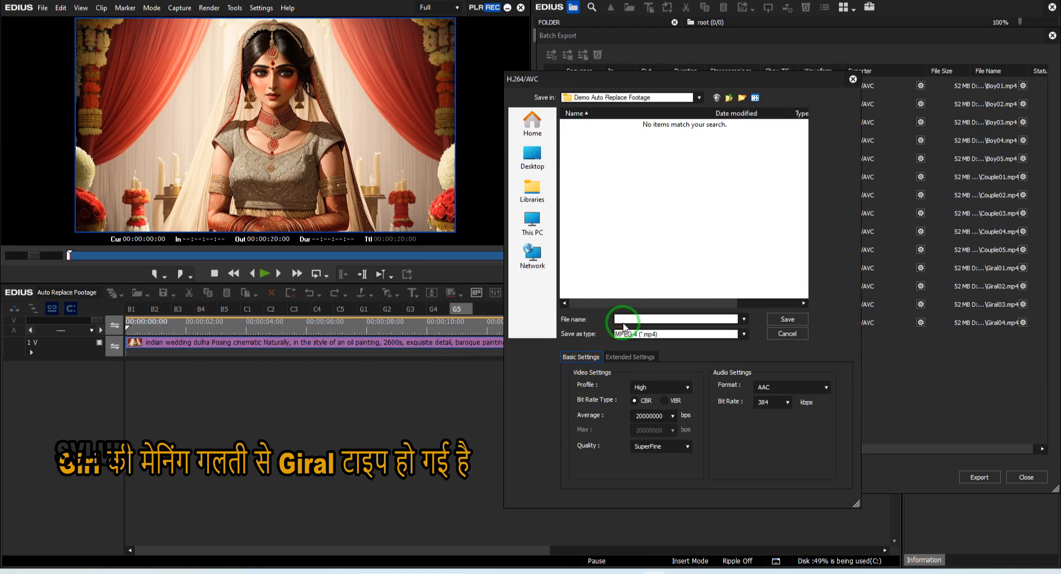
pyautogui.write('Giral05')
pyautogui.click(789, 319)
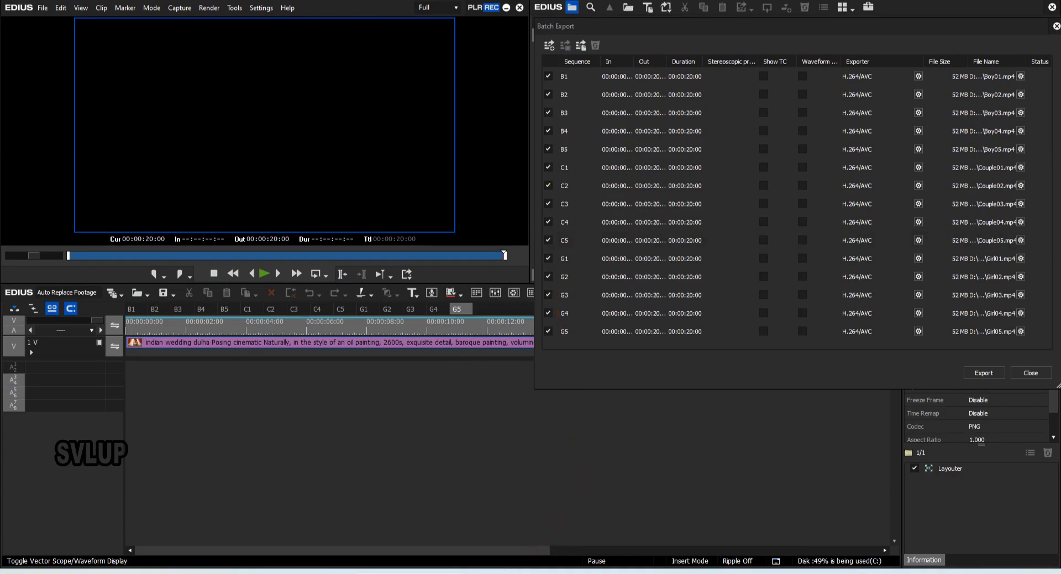
# Step: Switch to File Explorer, open the Demo Auto Replace Footage folder on drive D:, and position its window beside the batch list
pyautogui.click(483, 573)
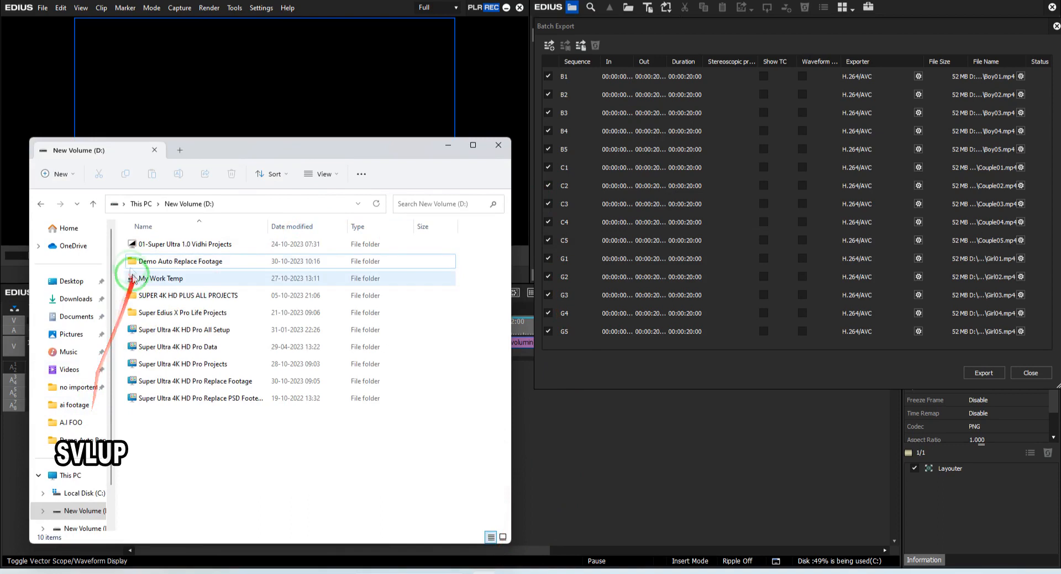
pyautogui.moveTo(203, 154); pyautogui.dragTo(237, 105)
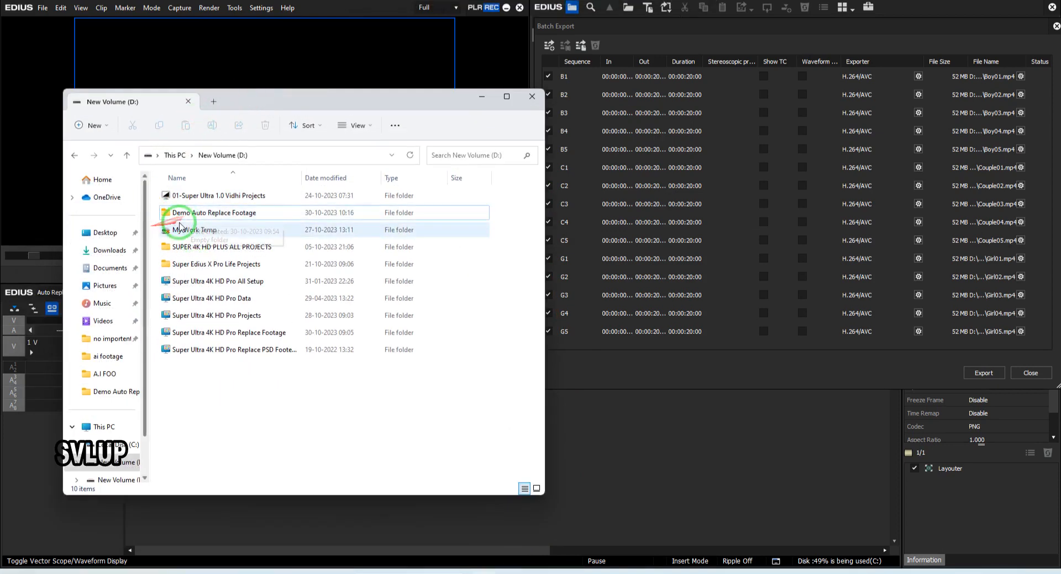
pyautogui.click(175, 217)
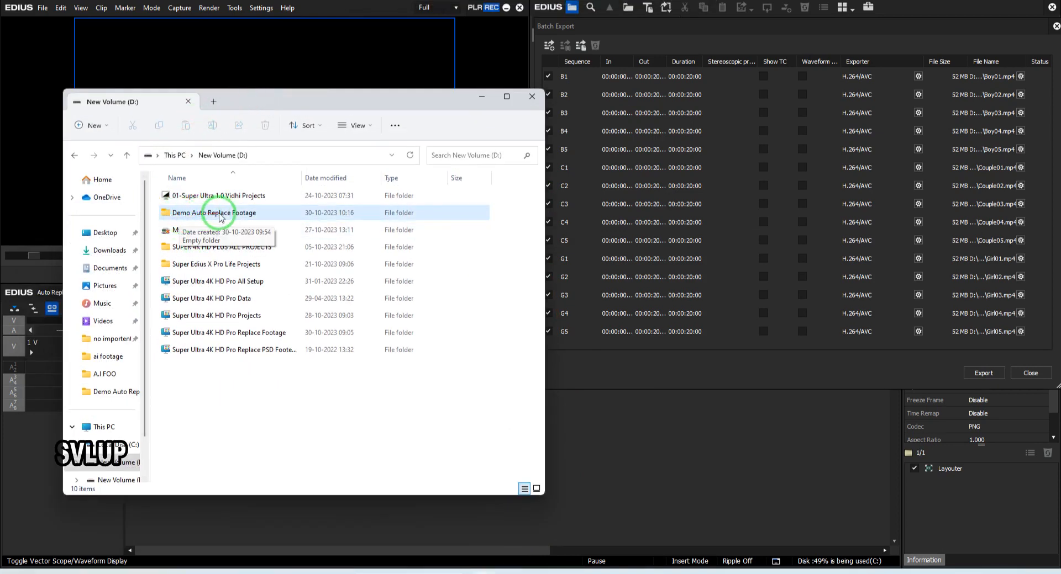
pyautogui.doubleClick(189, 213)
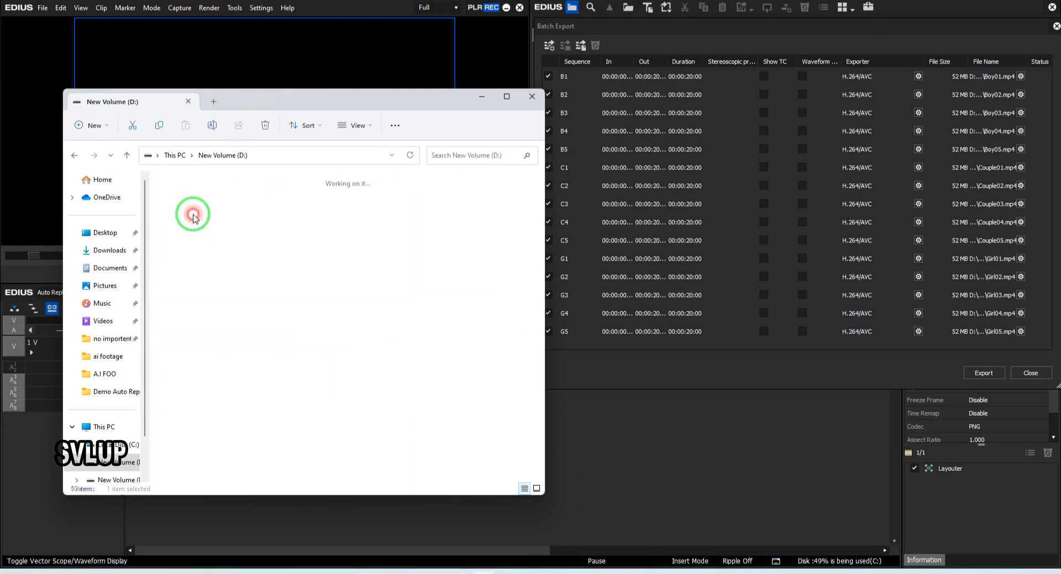
pyautogui.moveTo(309, 99); pyautogui.dragTo(292, 208)
pyautogui.moveTo(499, 370); pyautogui.dragTo(521, 374)
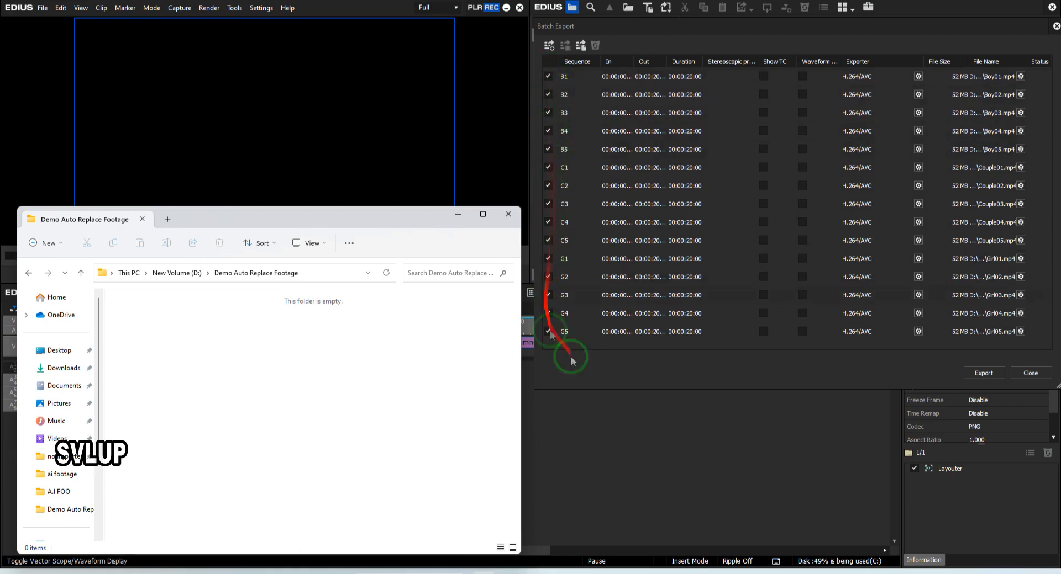
# Step: Reposition and widen the Batch Export window so the full Status column fits
pyautogui.moveTo(699, 31); pyautogui.dragTo(590, 28)
pyautogui.moveTo(958, 124); pyautogui.dragTo(1049, 140)
pyautogui.moveTo(756, 24); pyautogui.dragTo(741, 23)
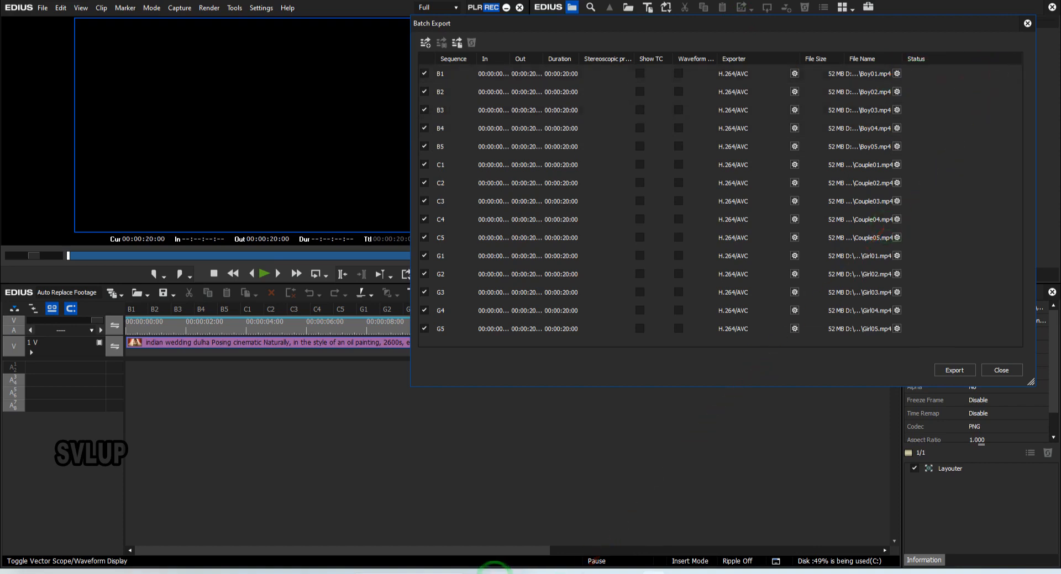
# Step: Move the destination folder window clear of the batch list and start exporting all the listed sequences
pyautogui.click(494, 572)
pyautogui.moveTo(391, 218); pyautogui.dragTo(370, 216)
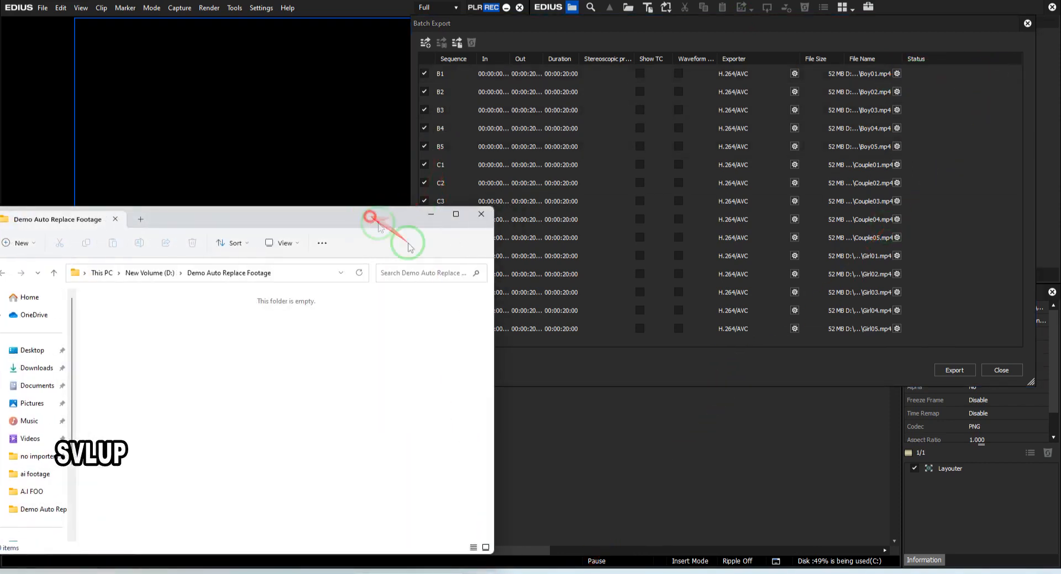
pyautogui.click(956, 371)
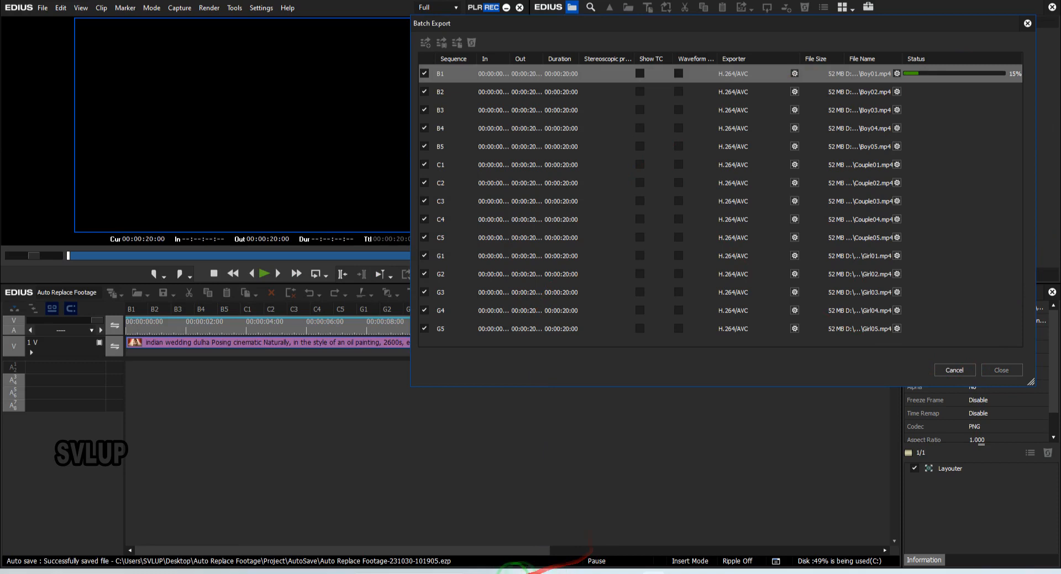
# Step: Check the Demo Auto Replace Footage folder in File Explorer for the Boy01 file while the batch export runs
pyautogui.click(486, 572)
pyautogui.moveTo(359, 198)
pyautogui.mouseDown()
pyautogui.moveTo(367, 190)
pyautogui.moveTo(346, 190)
pyautogui.mouseUp()
pyautogui.click(231, 383)
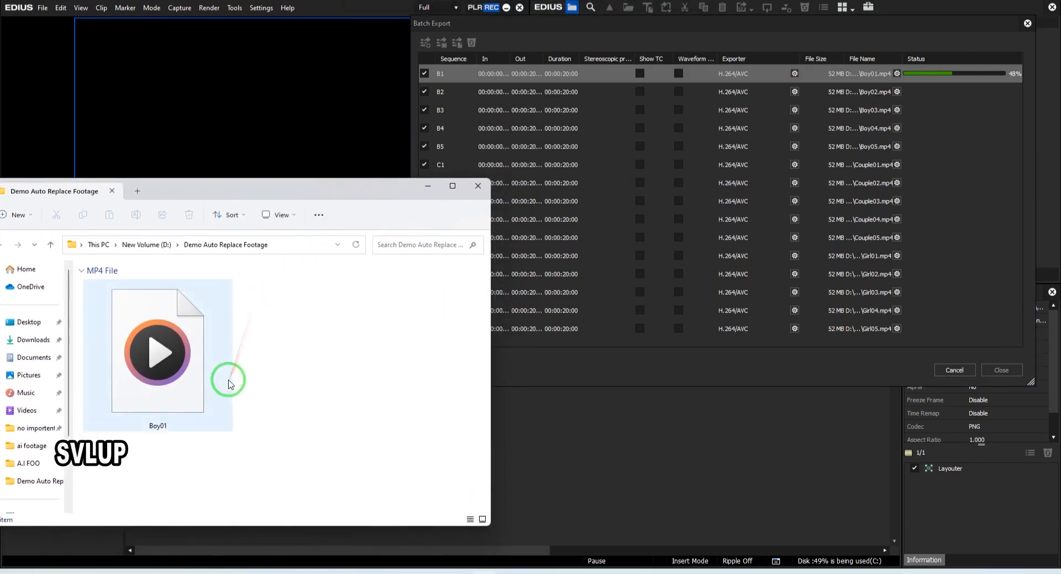
pyautogui.click(200, 390)
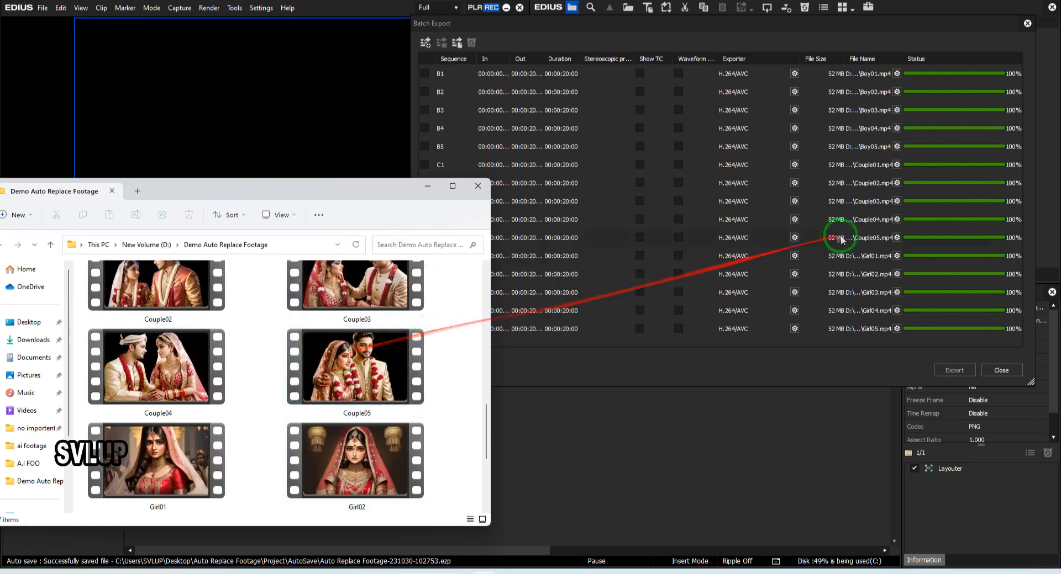
# Step: Enlarge the Demo Auto Replace Footage folder window to full screen and view the exported MP4 files
pyautogui.moveTo(352, 188); pyautogui.dragTo(369, 41)
pyautogui.moveTo(454, 380); pyautogui.dragTo(433, 544)
pyautogui.scroll(5, 394, 260)
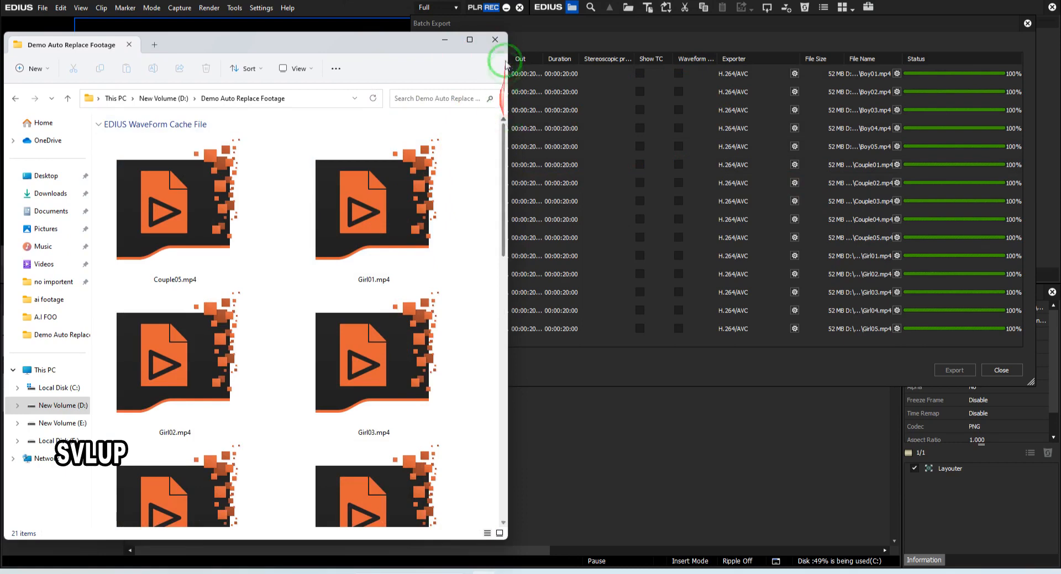
pyautogui.click(470, 39)
pyautogui.scroll(-1, 607, 249)
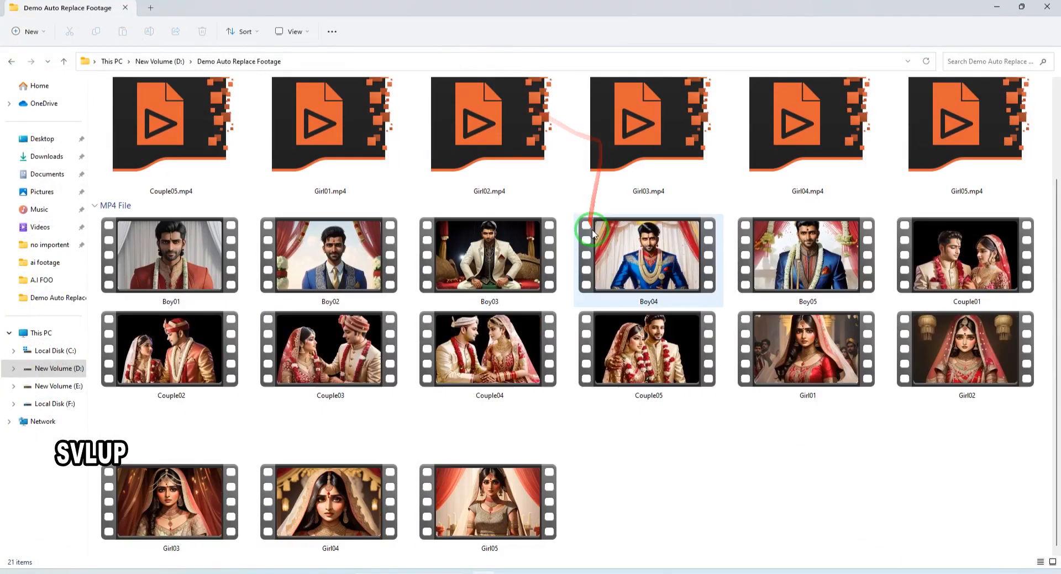
# Step: Go through the exported Boy, Couple and Girl MP4 files one by one, from Boy01 to Girl05
pyautogui.rightClick(679, 439)
pyautogui.click(232, 246)
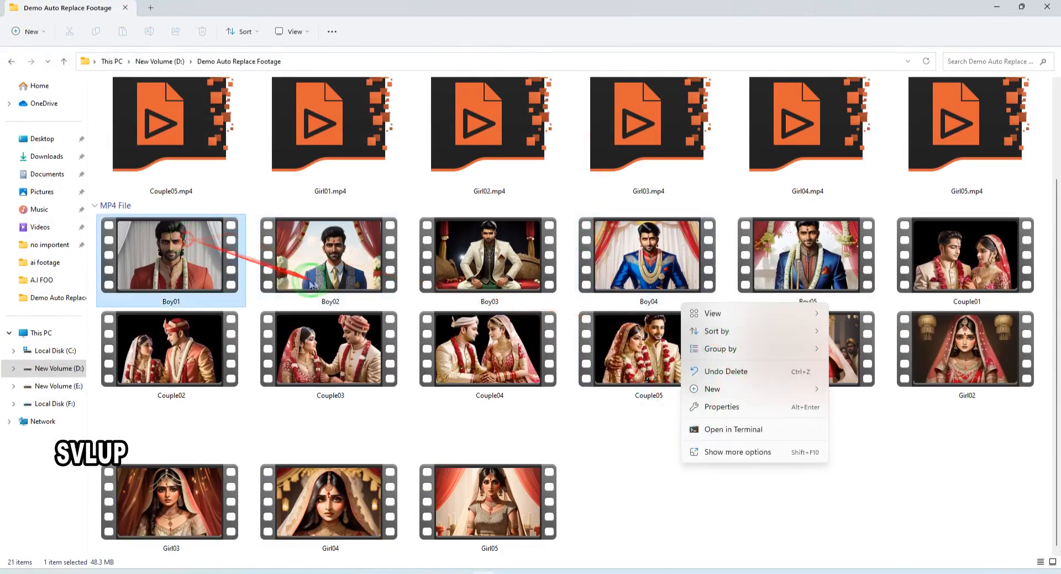
pyautogui.click(338, 276)
pyautogui.click(480, 268)
pyautogui.click(640, 263)
pyautogui.click(808, 265)
pyautogui.click(911, 257)
pyautogui.click(218, 364)
pyautogui.click(334, 378)
pyautogui.click(450, 359)
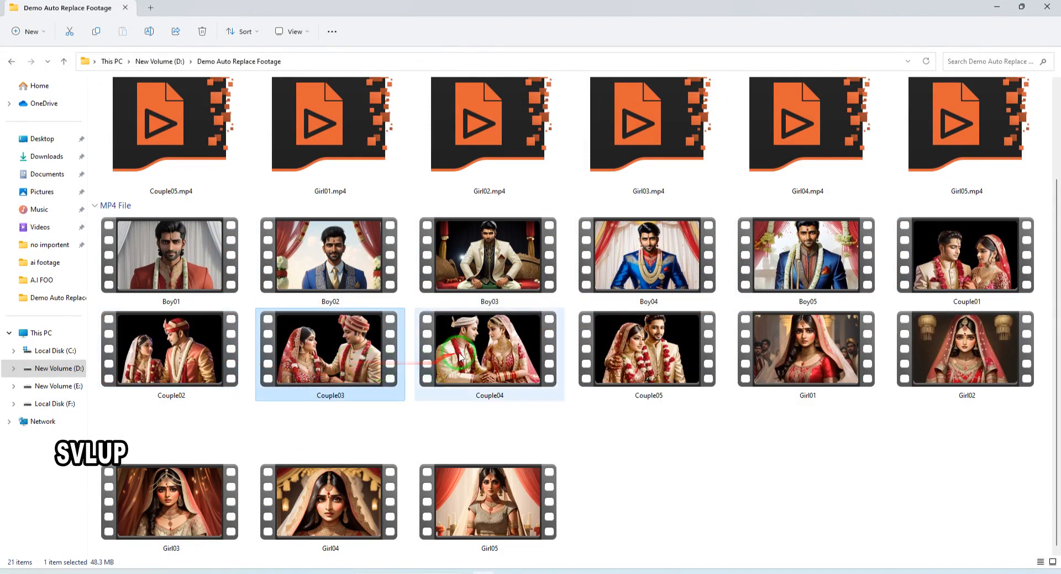
pyautogui.click(624, 357)
pyautogui.click(787, 357)
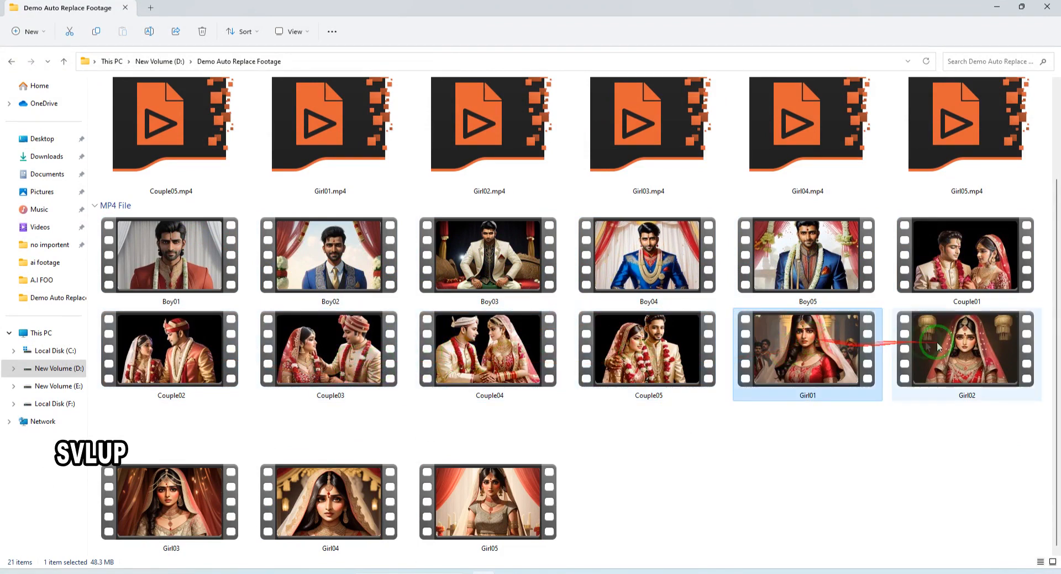
pyautogui.click(939, 346)
pyautogui.click(213, 492)
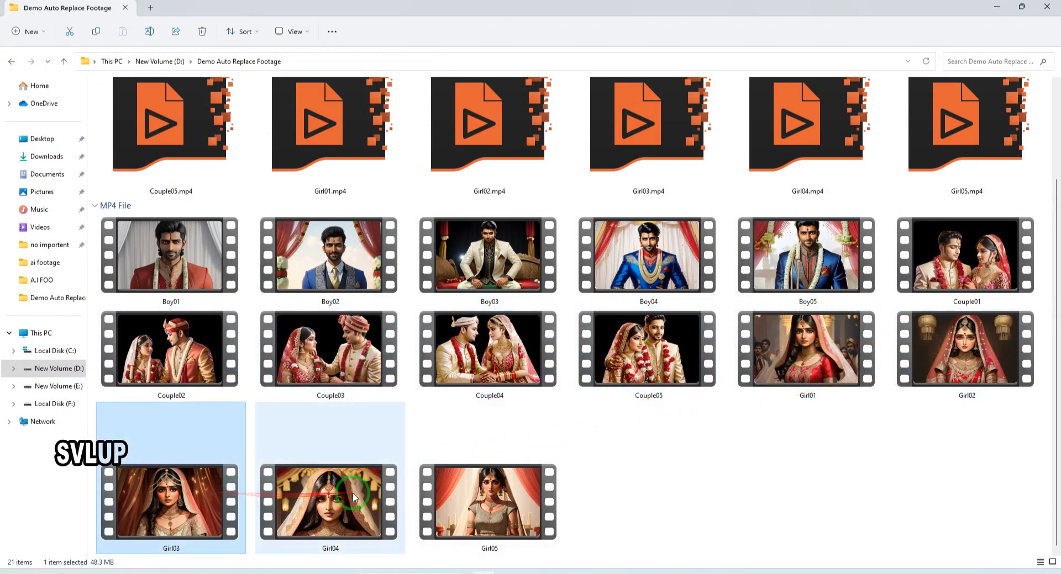
pyautogui.click(332, 494)
pyautogui.click(493, 502)
# Step: Reopen the Demo Auto Replace Footage folder from drive D:, select its files for review, and return to the drive's folder list
pyautogui.click(11, 61)
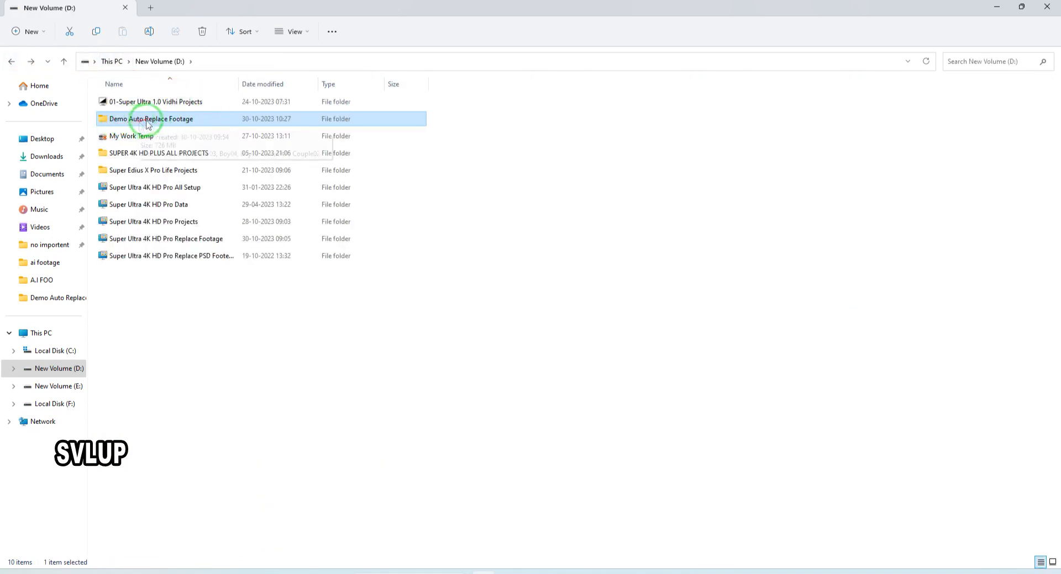
pyautogui.doubleClick(155, 120)
pyautogui.moveTo(976, 226); pyautogui.dragTo(139, 123)
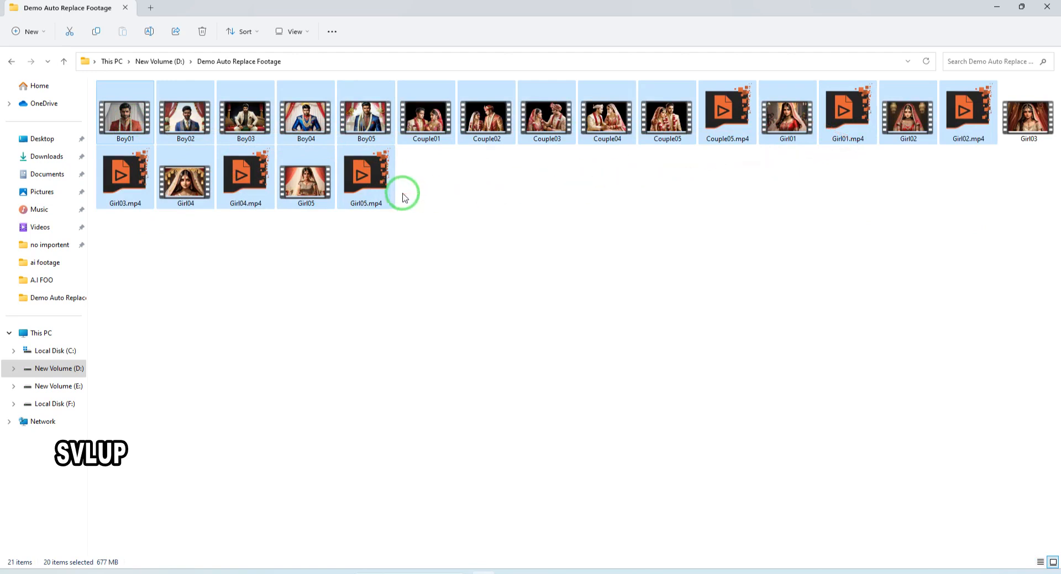
pyautogui.click(11, 61)
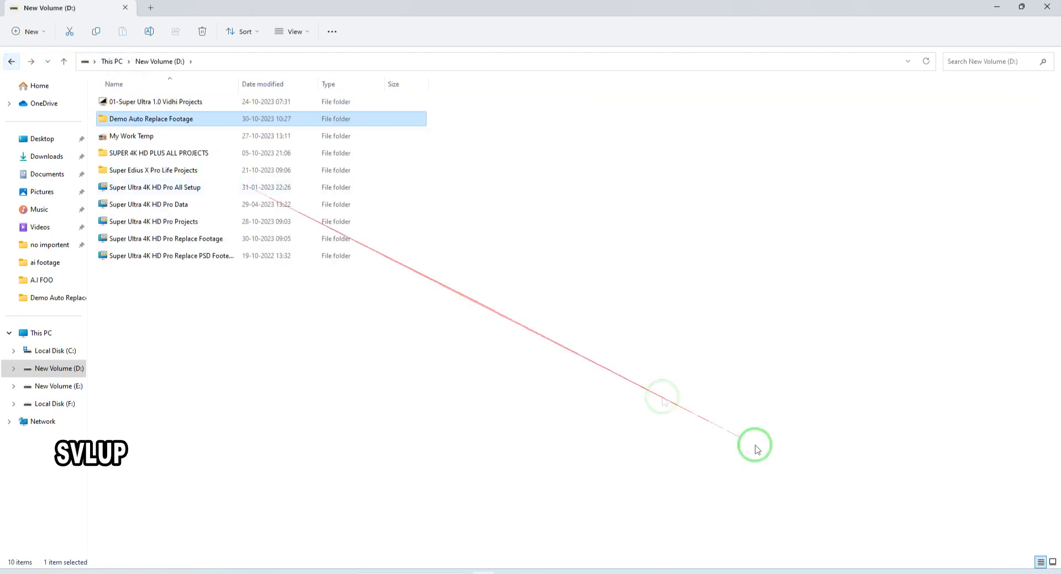
# Step: Minimize the File Explorer window to return to the Batch Export window in EDIUS
pyautogui.click(995, 8)
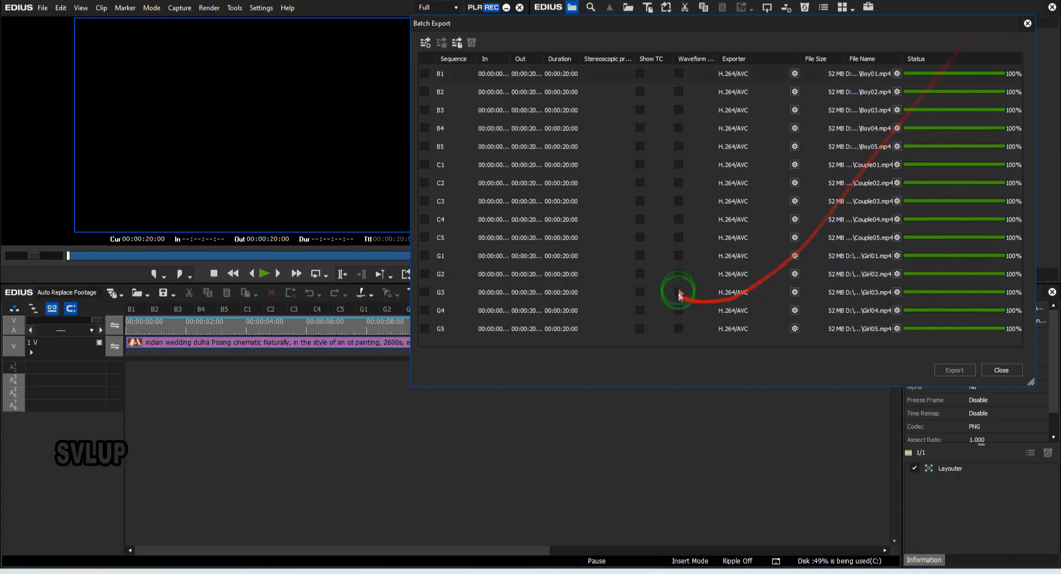
pyautogui.click(424, 74)
pyautogui.click(424, 92)
pyautogui.click(424, 110)
pyautogui.click(423, 132)
pyautogui.click(424, 109)
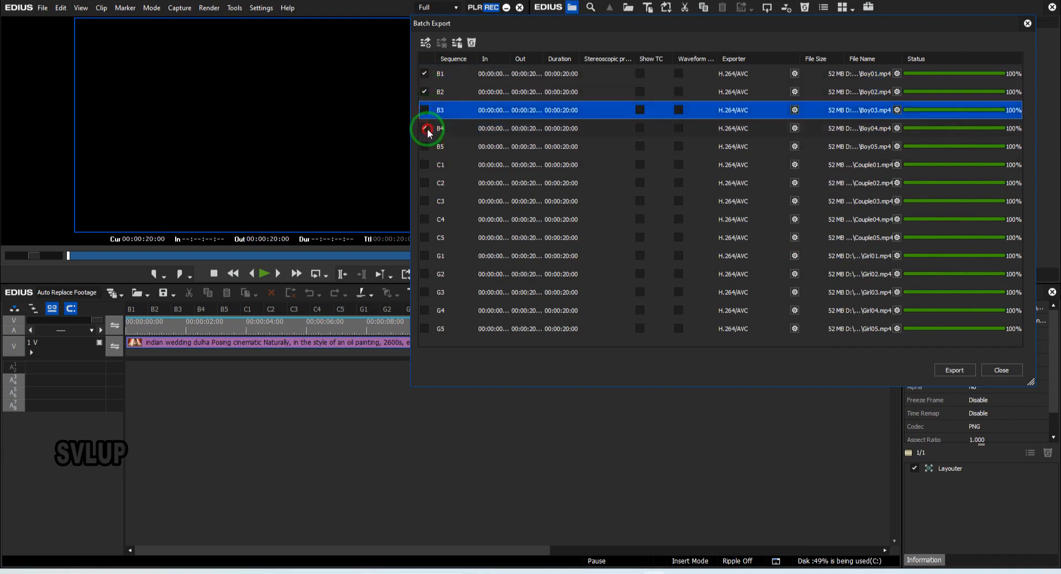
pyautogui.click(424, 92)
pyautogui.click(425, 74)
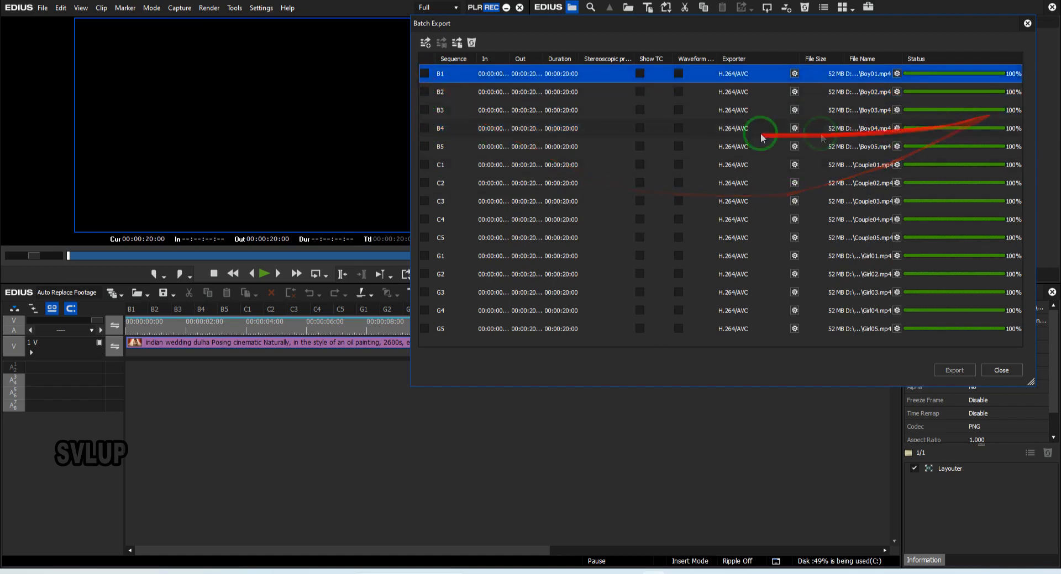
pyautogui.click(424, 92)
pyautogui.click(424, 110)
pyautogui.click(424, 128)
pyautogui.click(424, 146)
pyautogui.click(424, 146)
pyautogui.click(424, 128)
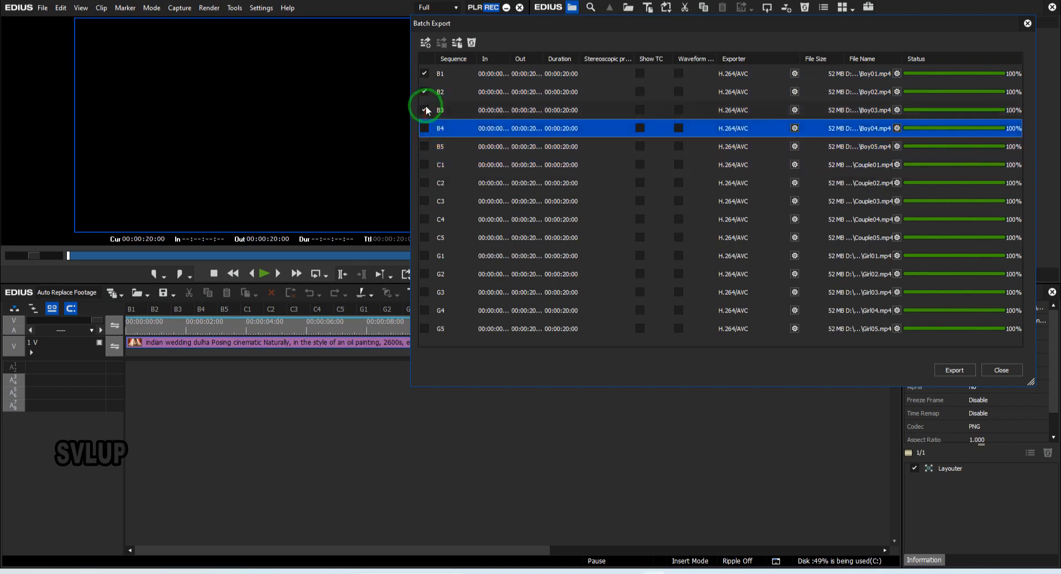
pyautogui.click(424, 110)
pyautogui.click(425, 91)
pyautogui.click(424, 73)
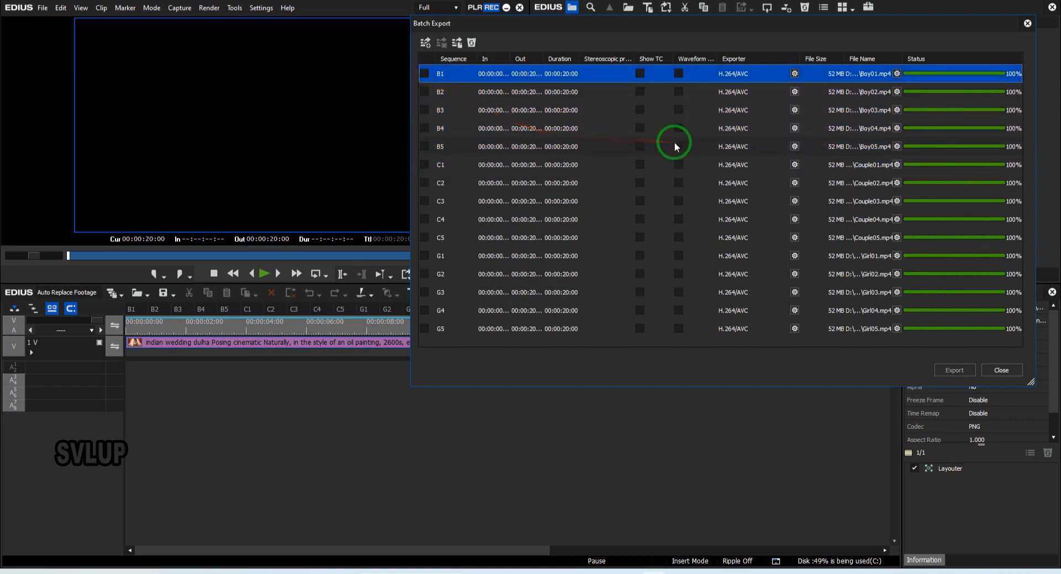
# Step: Move the Batch Export window aside, close it, and save the Auto Replace Footage project
pyautogui.moveTo(786, 22); pyautogui.dragTo(606, 31)
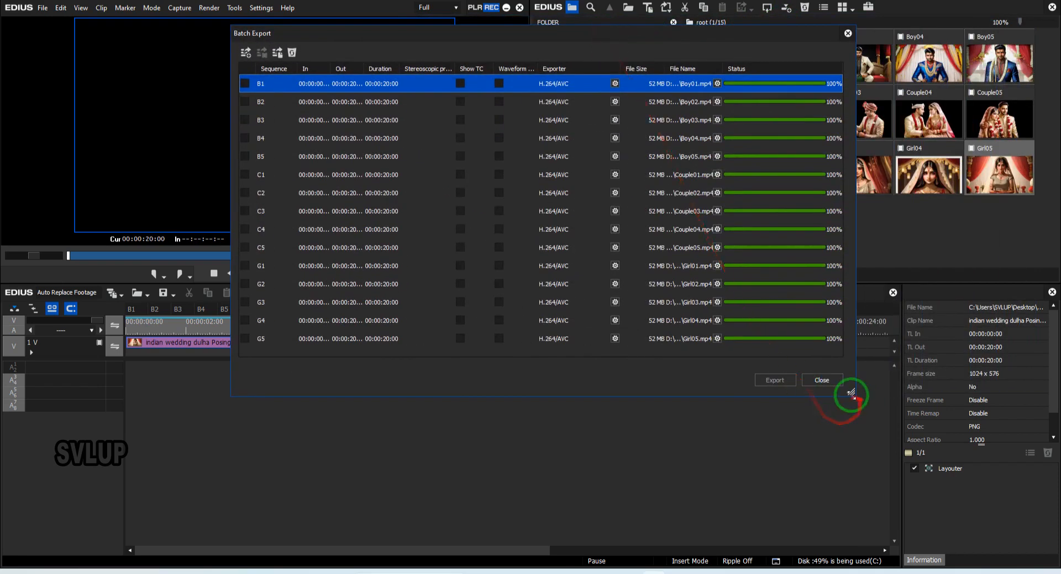
pyautogui.click(823, 380)
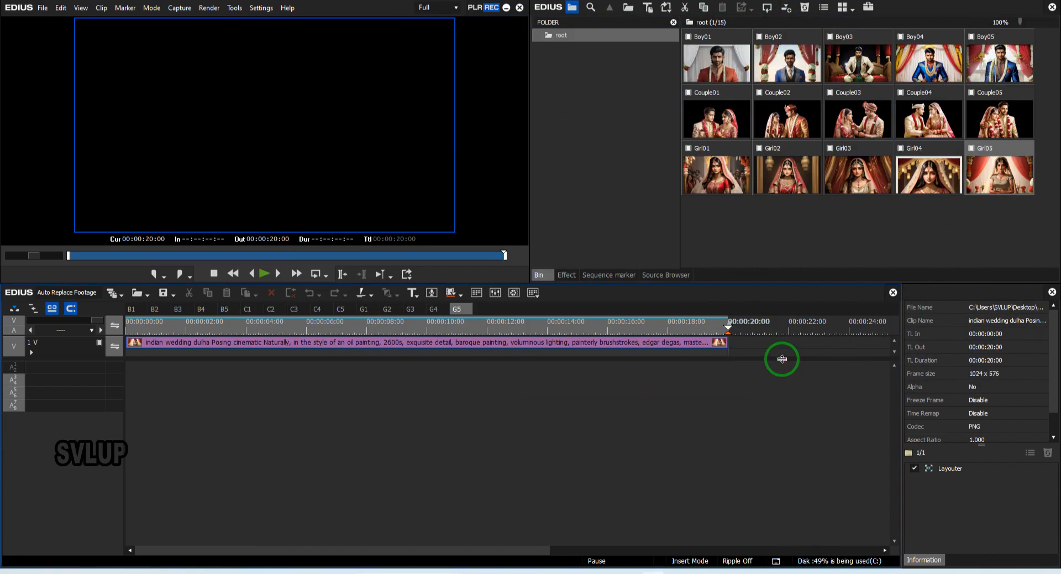
pyautogui.hotkey('ctrl', 's')
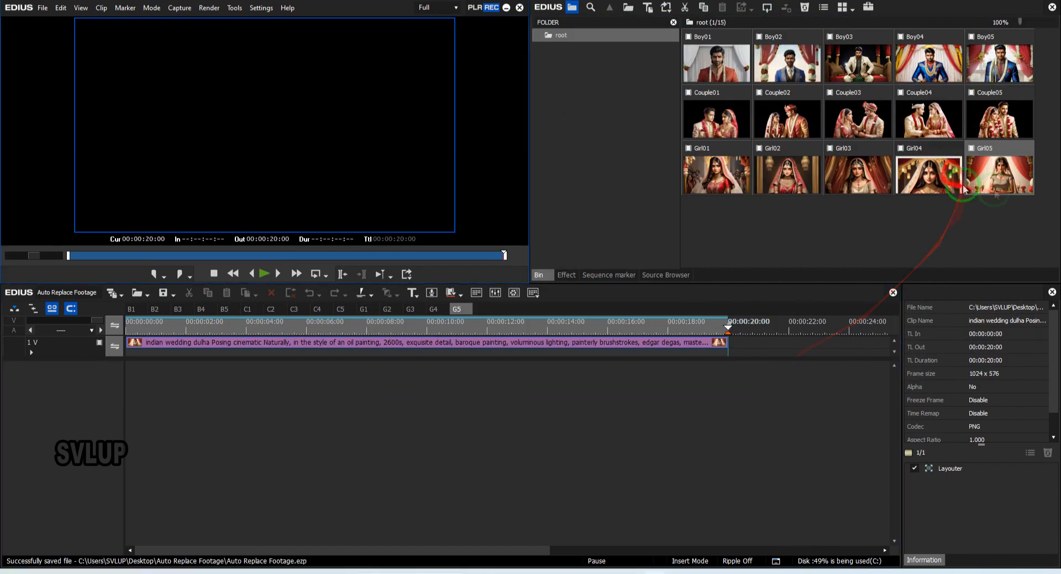
# Step: Select all the Boy, Couple and Girl clips in the bin's root folder and delete them
pyautogui.moveTo(1026, 227); pyautogui.dragTo(693, 40)
pyautogui.rightClick(722, 94)
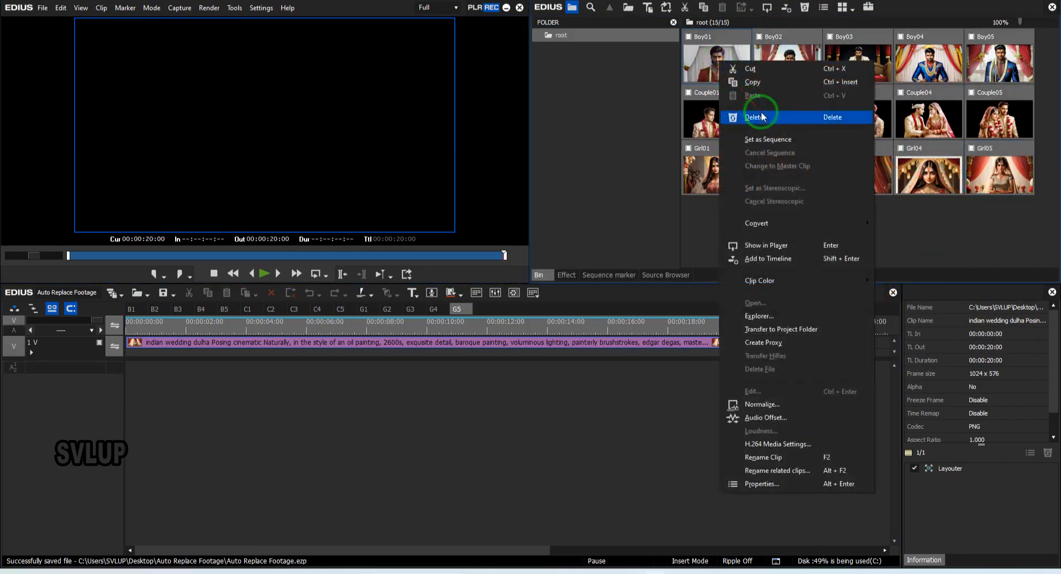
pyautogui.click(764, 118)
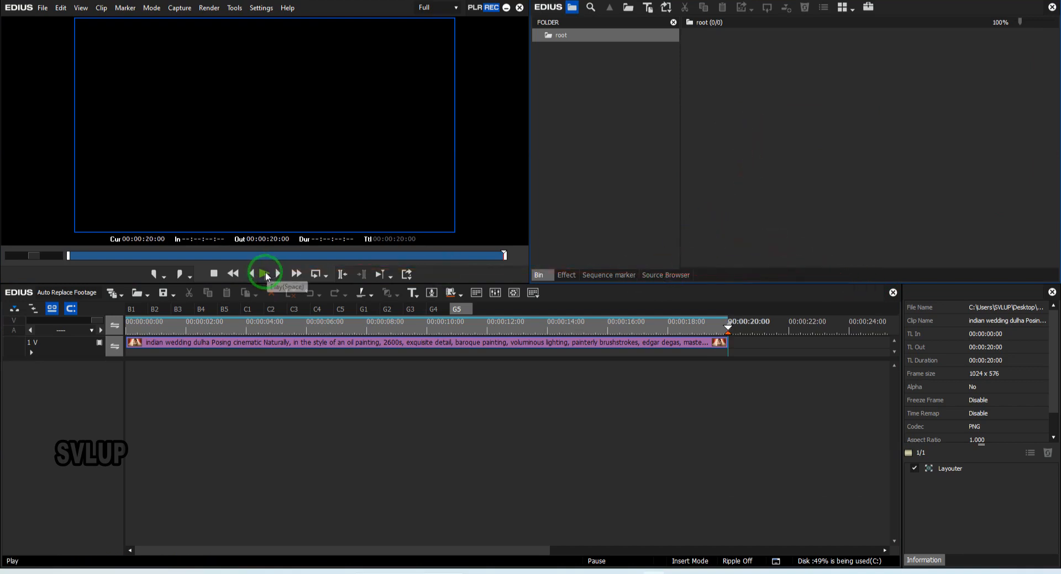
# Step: Ripple delete the groom clips from the timelines of sequences B1 and B2
pyautogui.click(141, 321)
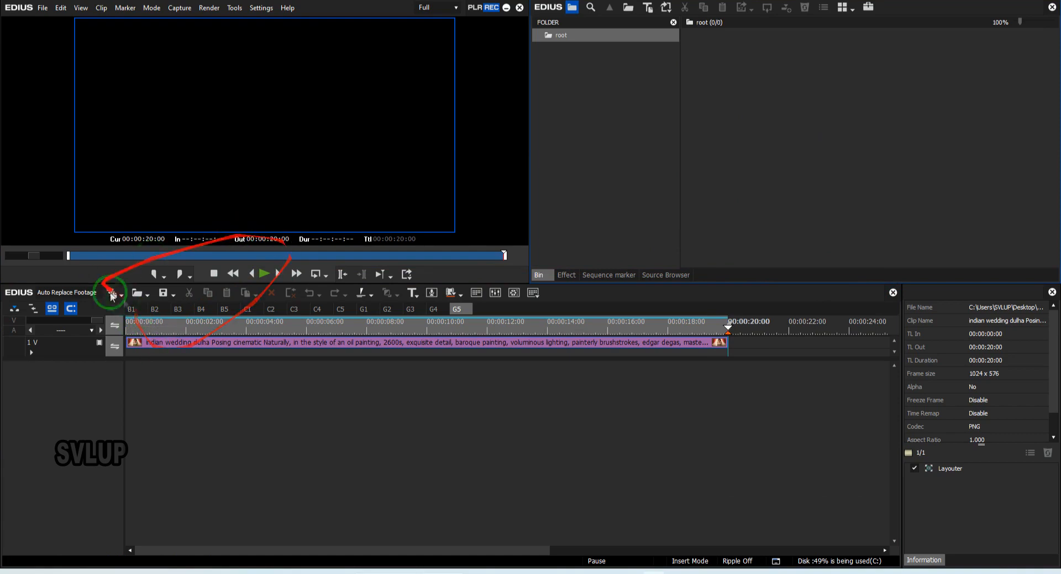
pyautogui.click(310, 327)
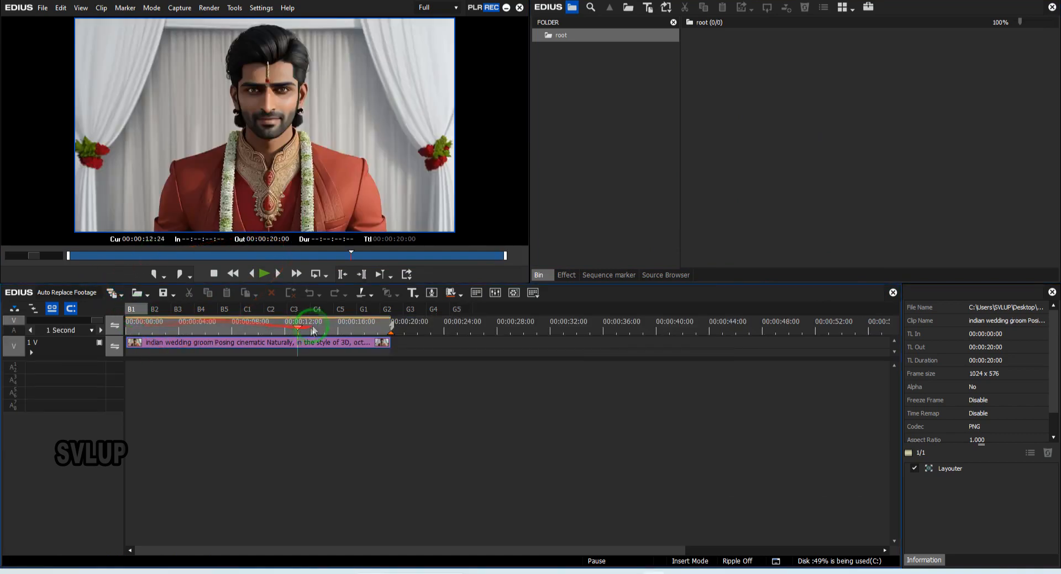
pyautogui.rightClick(319, 341)
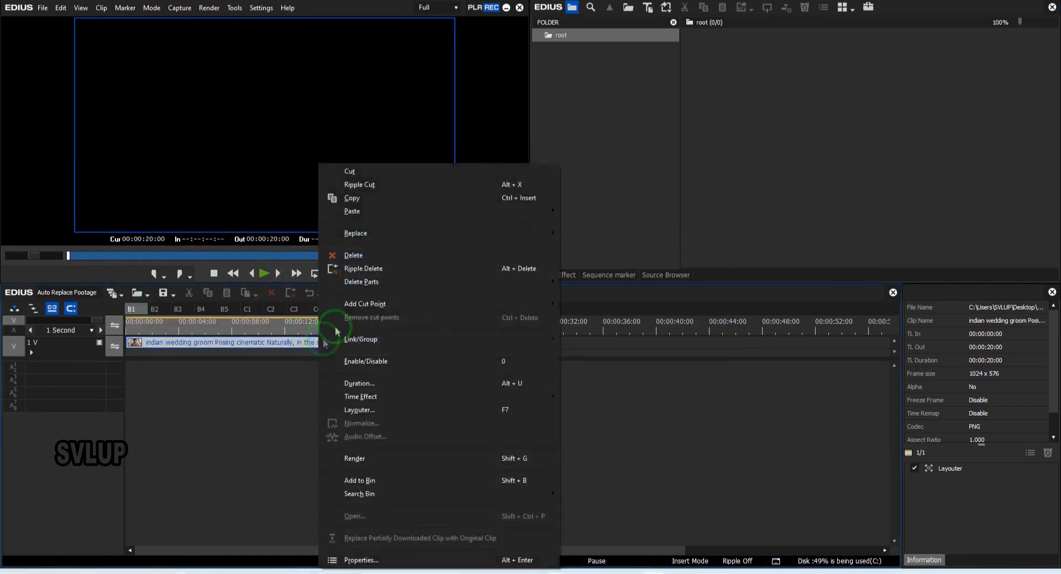
pyautogui.click(357, 274)
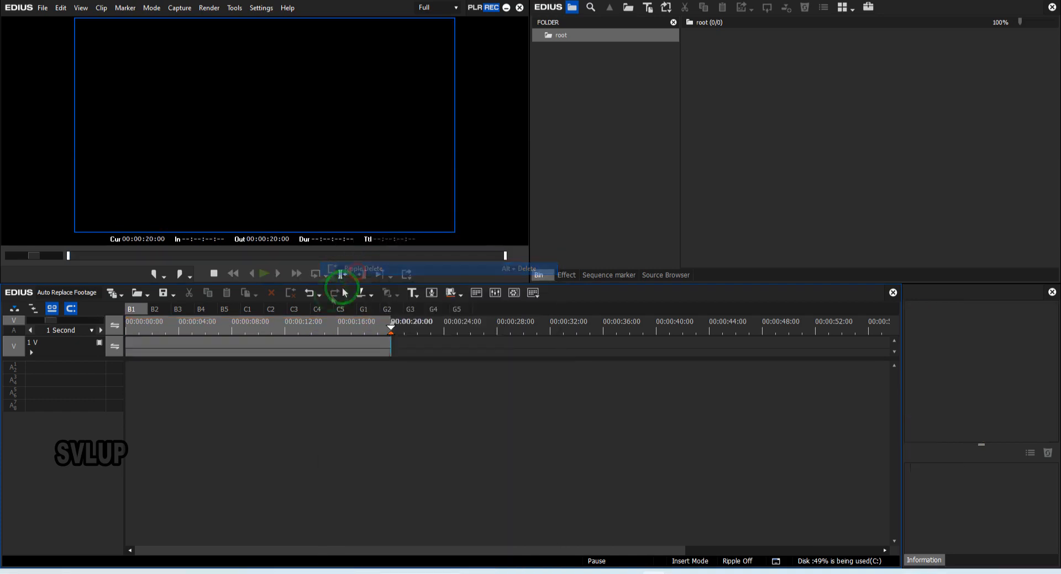
pyautogui.click(155, 310)
pyautogui.click(347, 349)
pyautogui.rightClick(347, 349)
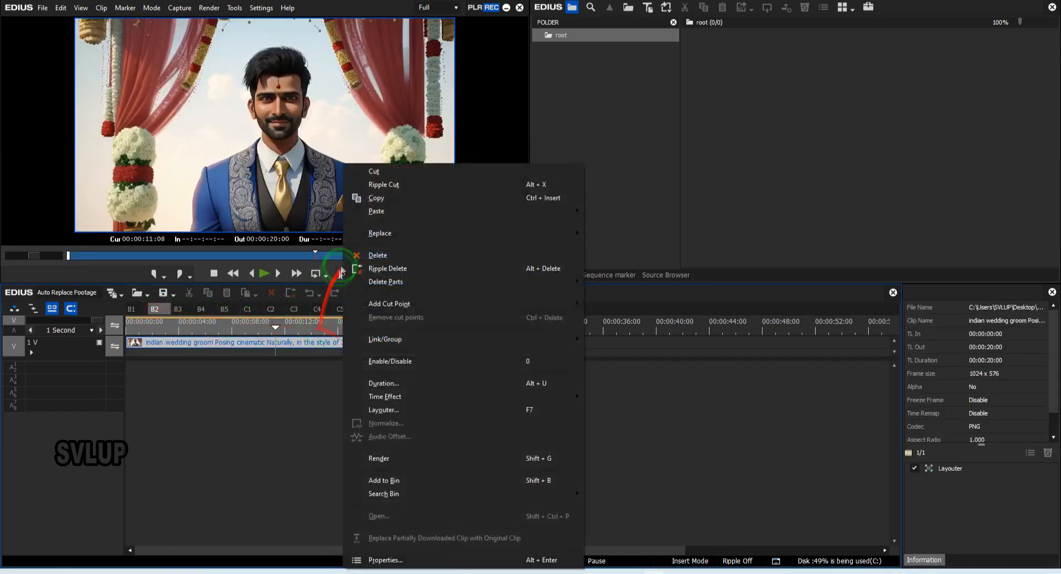
pyautogui.click(380, 269)
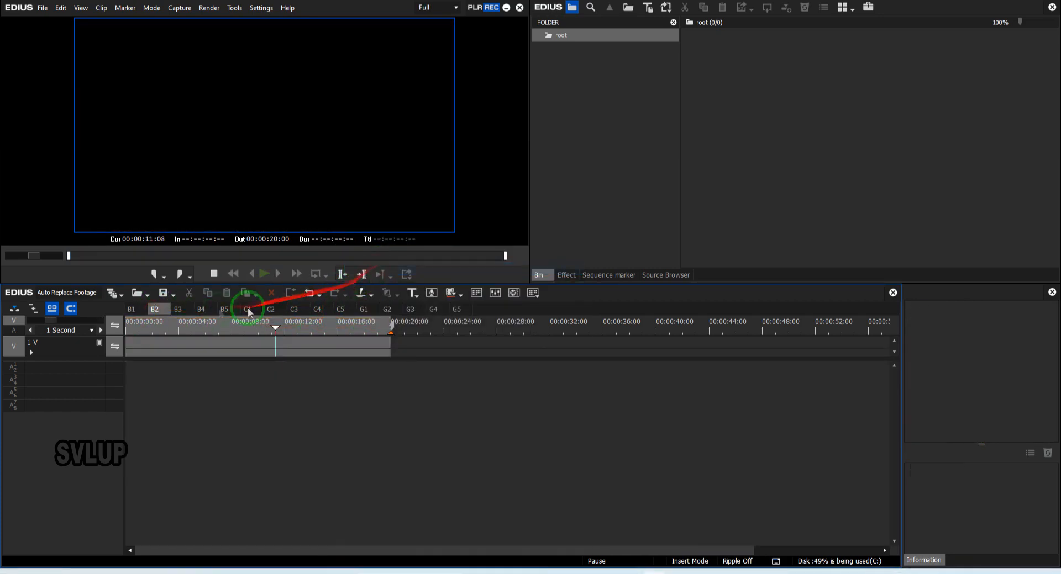
# Step: Delete the groom clips from the timelines of sequences B3, B4 and B5
pyautogui.click(184, 312)
pyautogui.click(290, 342)
pyautogui.click(318, 282)
pyautogui.click(202, 309)
pyautogui.rightClick(236, 343)
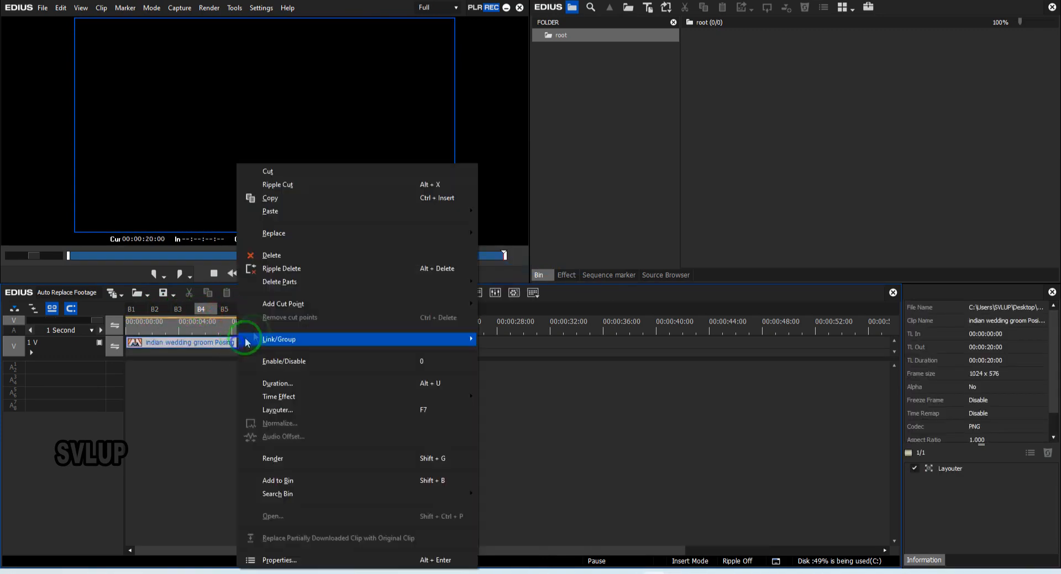
pyautogui.click(273, 256)
pyautogui.click(224, 310)
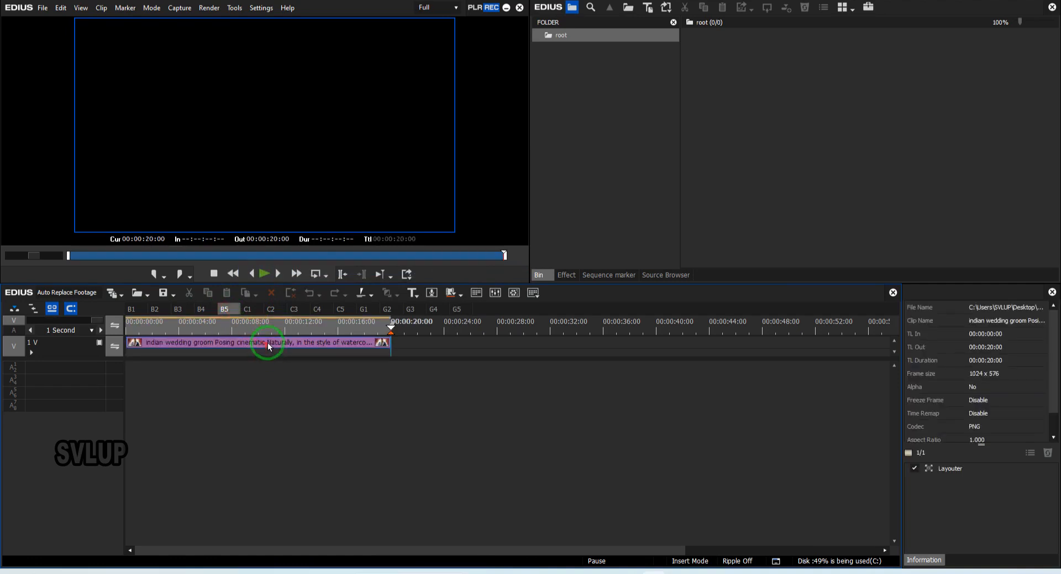
pyautogui.rightClick(267, 342)
pyautogui.click(279, 268)
# Step: Ripple delete the couple clips from the timelines of sequences C1 and C2
pyautogui.click(249, 313)
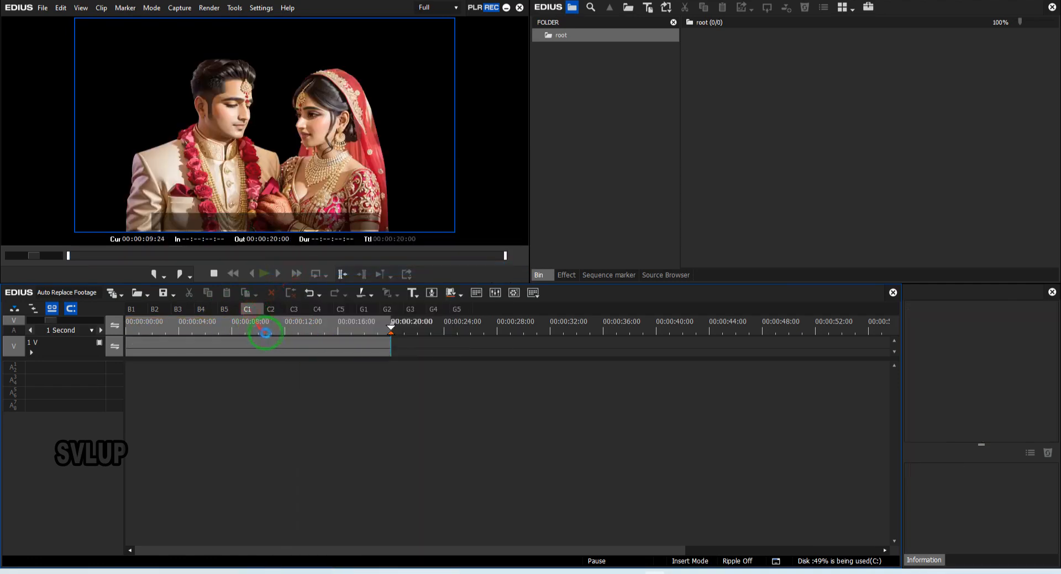
pyautogui.click(276, 347)
pyautogui.rightClick(274, 340)
pyautogui.click(304, 283)
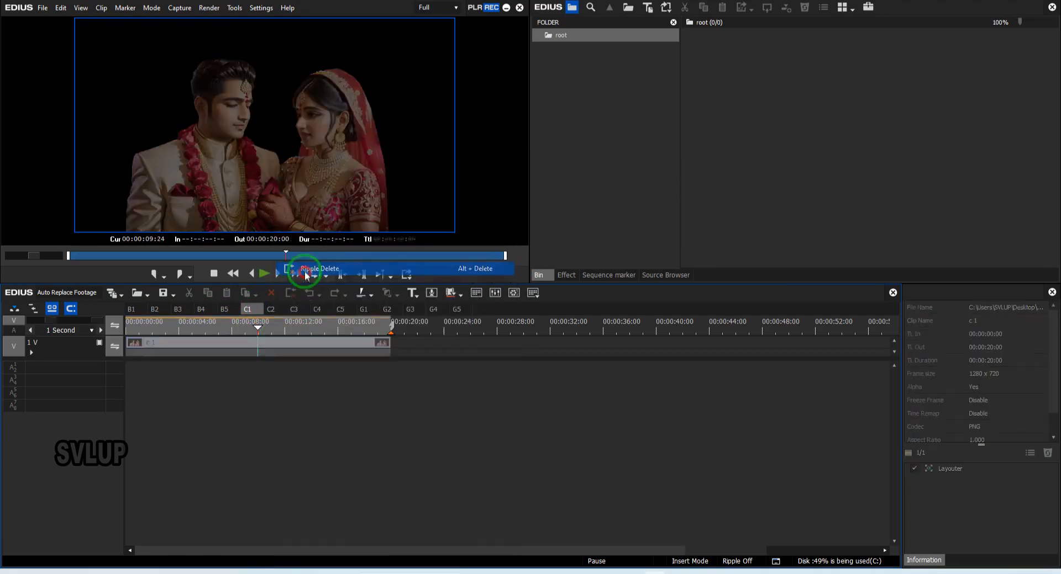
pyautogui.click(275, 310)
pyautogui.click(302, 346)
pyautogui.rightClick(303, 344)
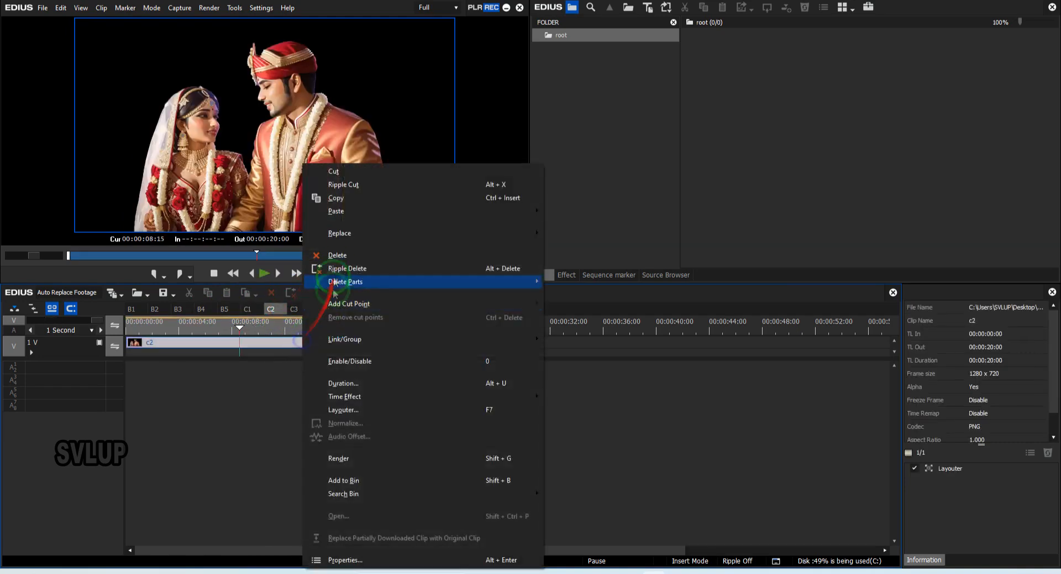
pyautogui.click(336, 267)
# Step: Ripple delete the couple clips from the timelines of sequences C3, C4 and C5
pyautogui.click(298, 315)
pyautogui.click(300, 347)
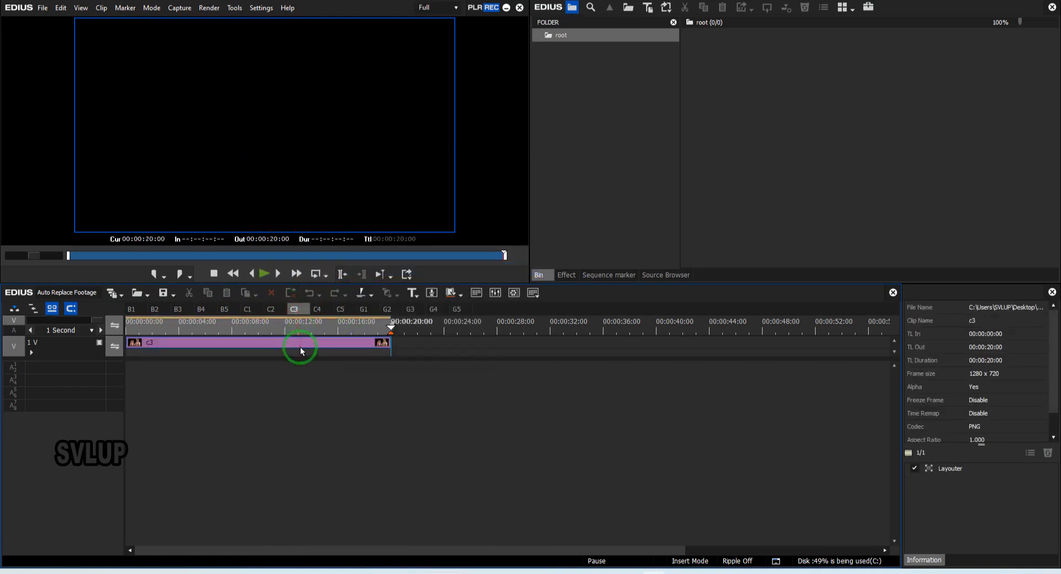
pyautogui.rightClick(300, 347)
pyautogui.click(347, 271)
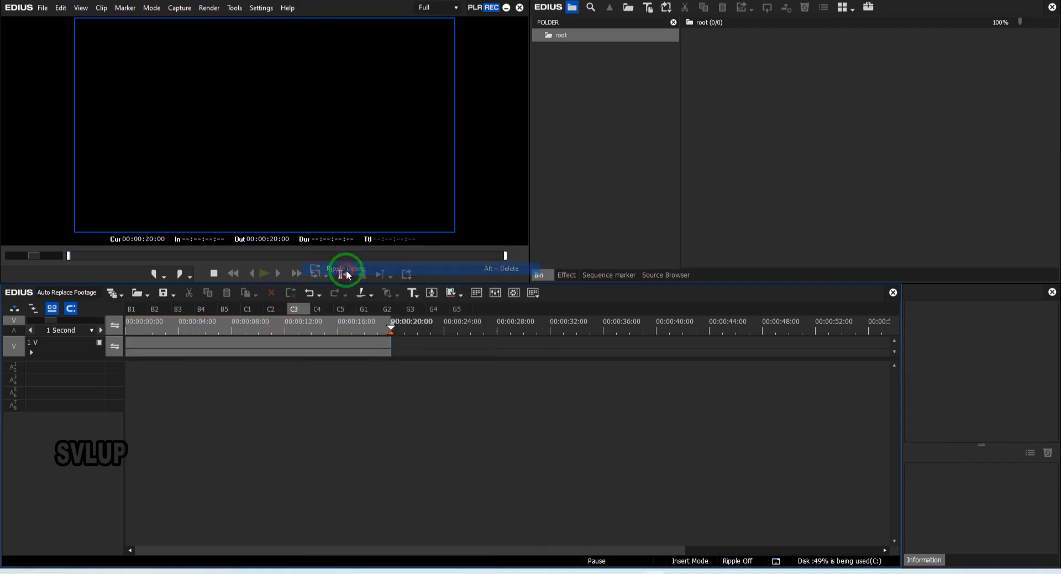
pyautogui.click(320, 307)
pyautogui.click(322, 345)
pyautogui.rightClick(322, 346)
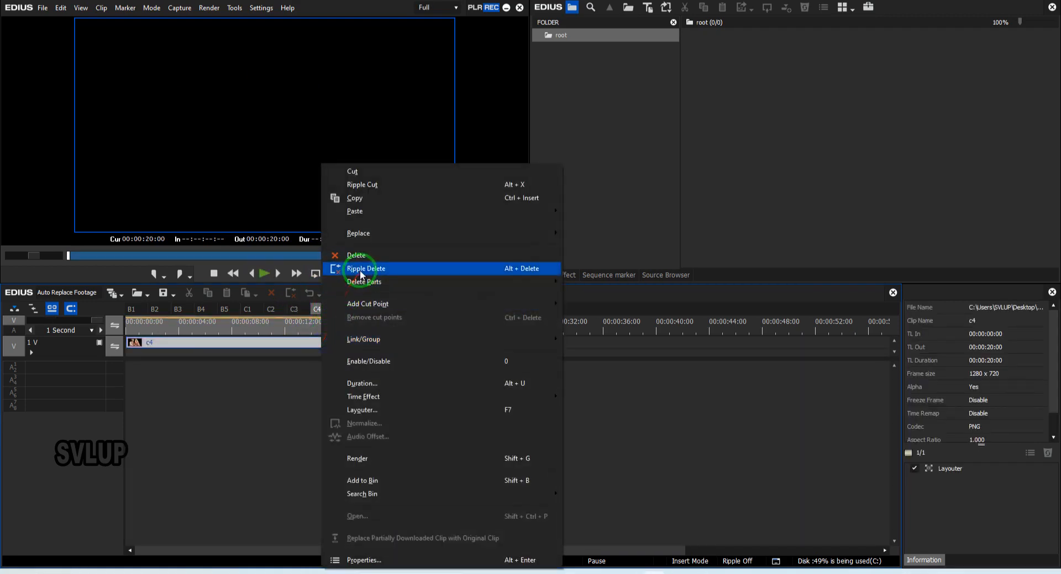
pyautogui.click(351, 268)
pyautogui.click(341, 309)
pyautogui.click(336, 344)
pyautogui.rightClick(330, 342)
pyautogui.click(369, 268)
# Step: Ripple delete the bride clips from the timelines of sequences G1 and G2
pyautogui.click(363, 309)
pyautogui.click(339, 340)
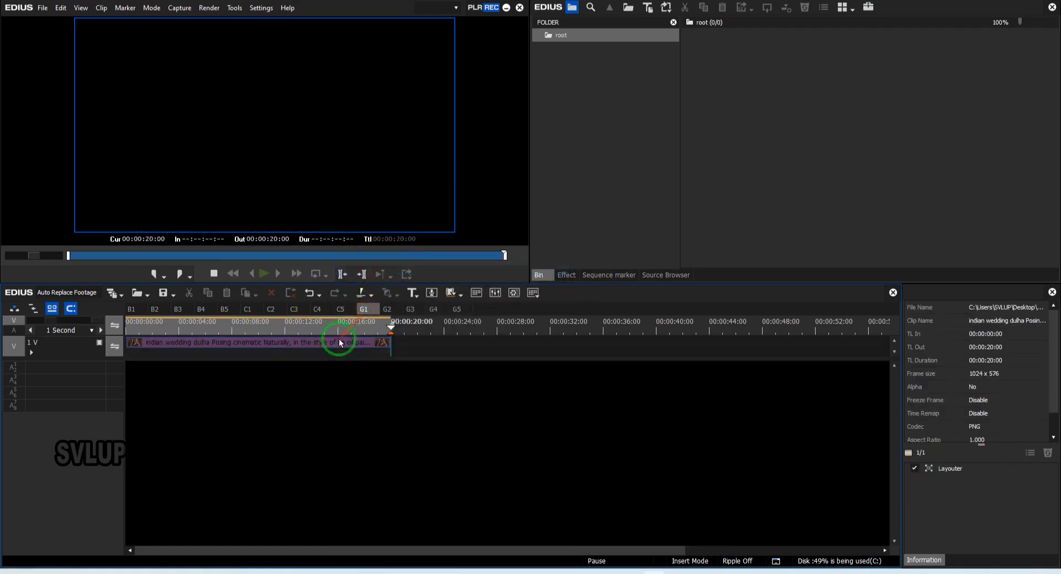
pyautogui.rightClick(328, 341)
pyautogui.click(369, 268)
pyautogui.click(387, 309)
pyautogui.click(355, 343)
pyautogui.rightClick(323, 343)
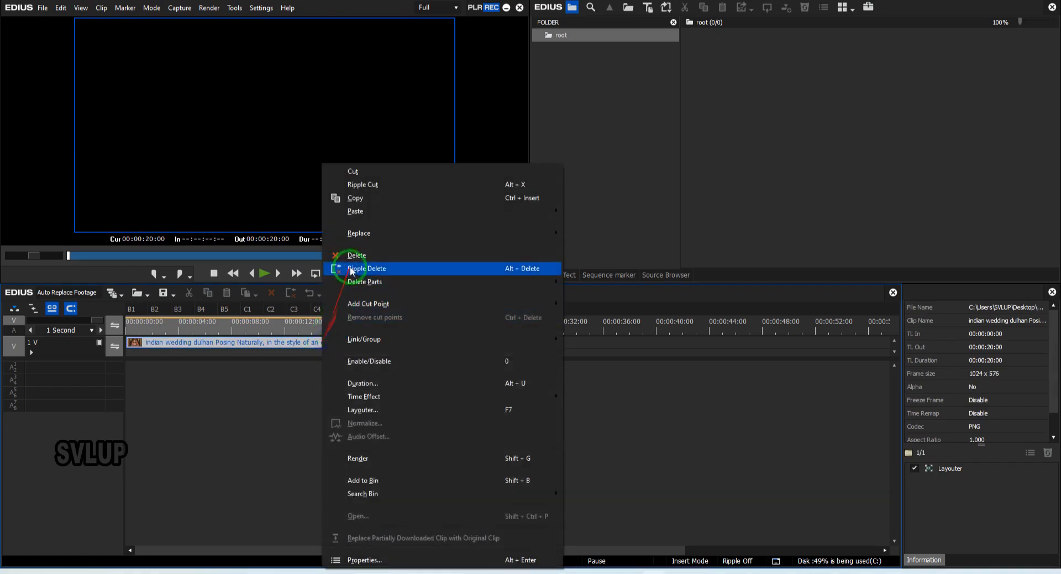
pyautogui.click(355, 270)
# Step: Ripple delete the bride clips from the timelines of sequences G3, G4 and G5
pyautogui.click(386, 310)
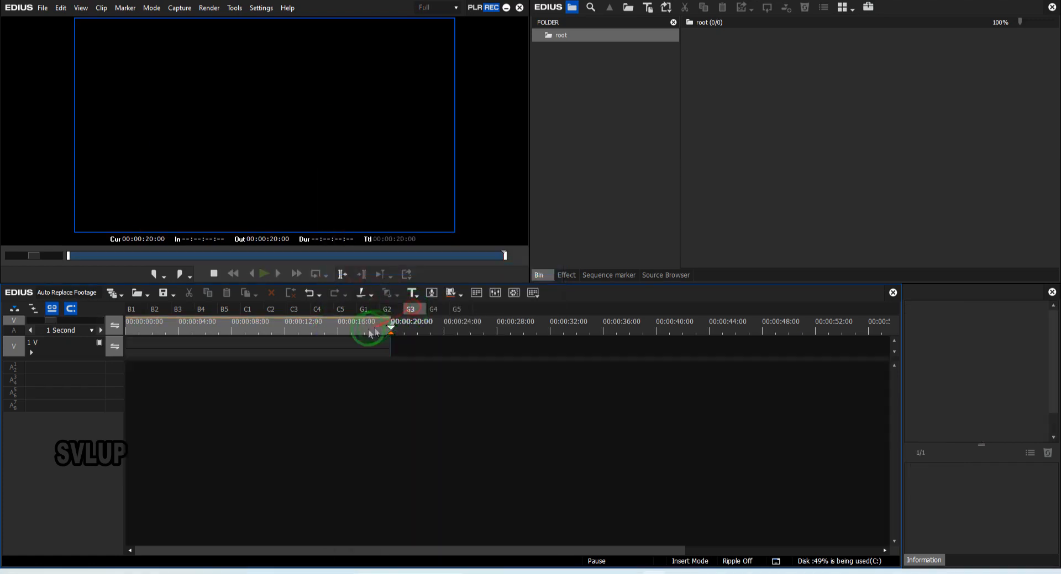
pyautogui.click(356, 342)
pyautogui.rightClick(343, 340)
pyautogui.click(381, 268)
pyautogui.click(430, 310)
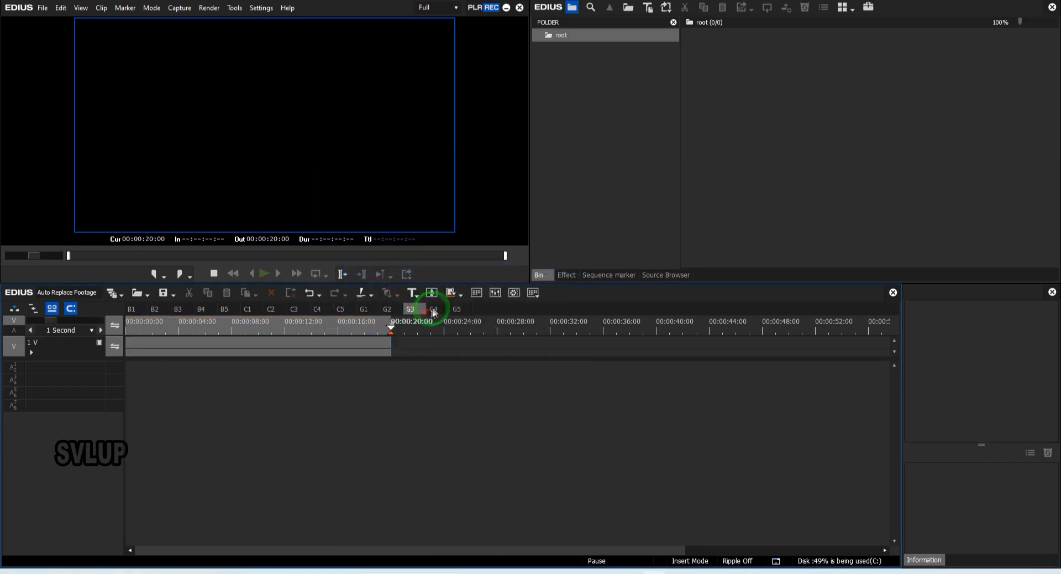
pyautogui.click(347, 347)
pyautogui.rightClick(332, 343)
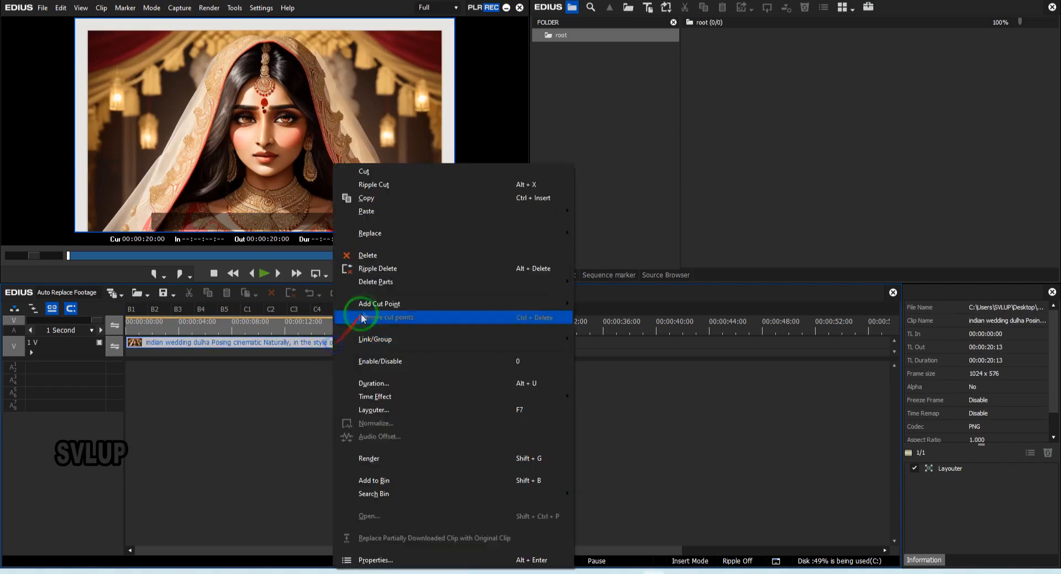
pyautogui.click(384, 275)
pyautogui.click(454, 310)
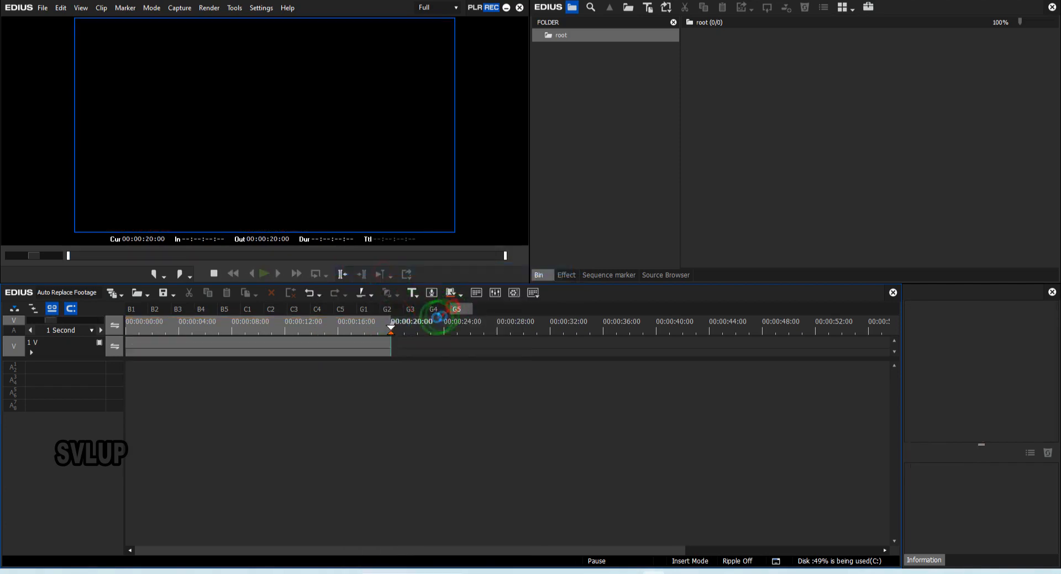
pyautogui.click(340, 341)
pyautogui.rightClick(340, 342)
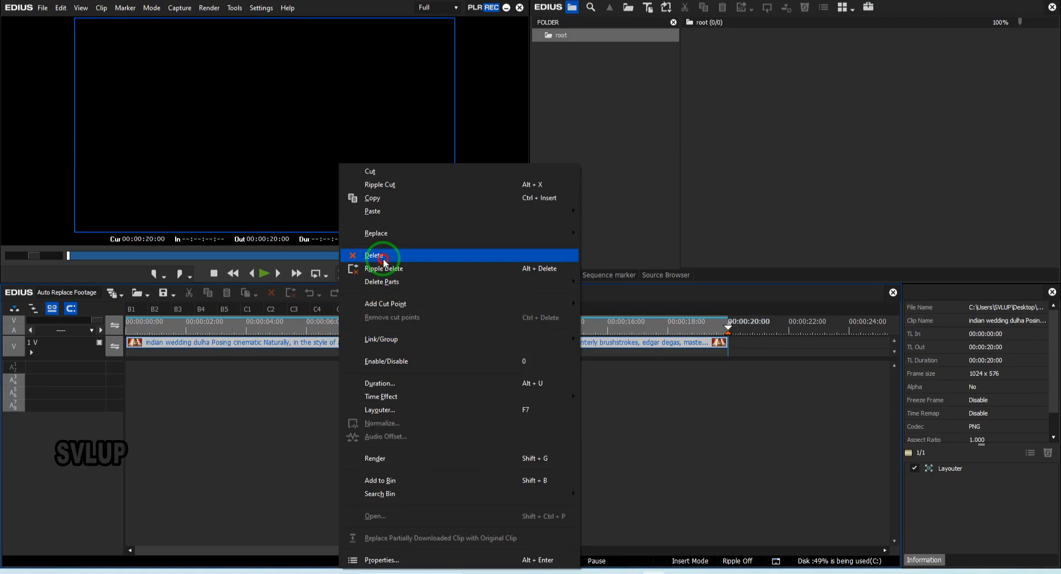
pyautogui.click(385, 270)
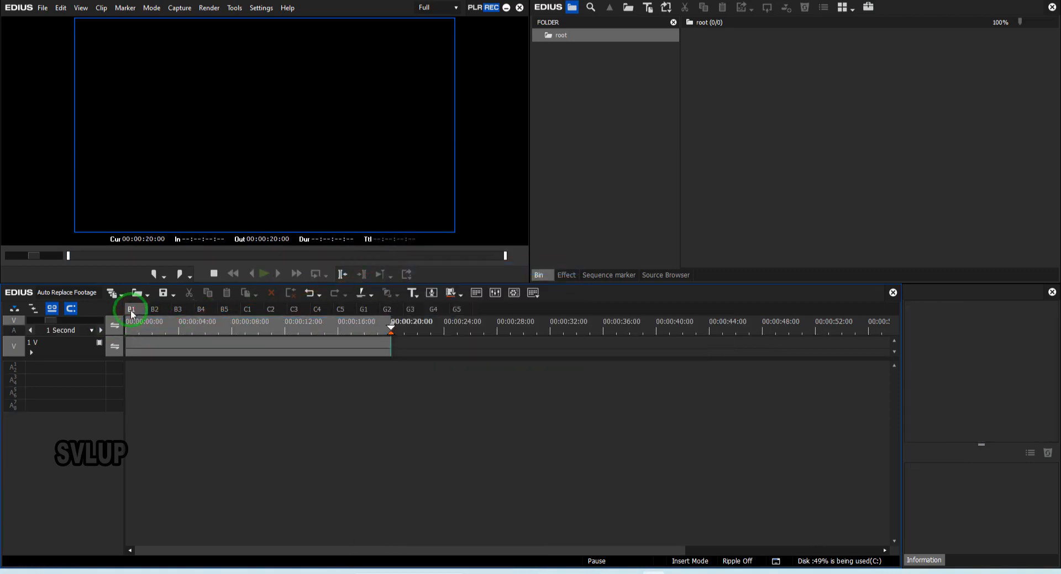
# Step: Go through the B, C and G sequences up to G5 and check their timelines for remaining clips
pyautogui.click(222, 310)
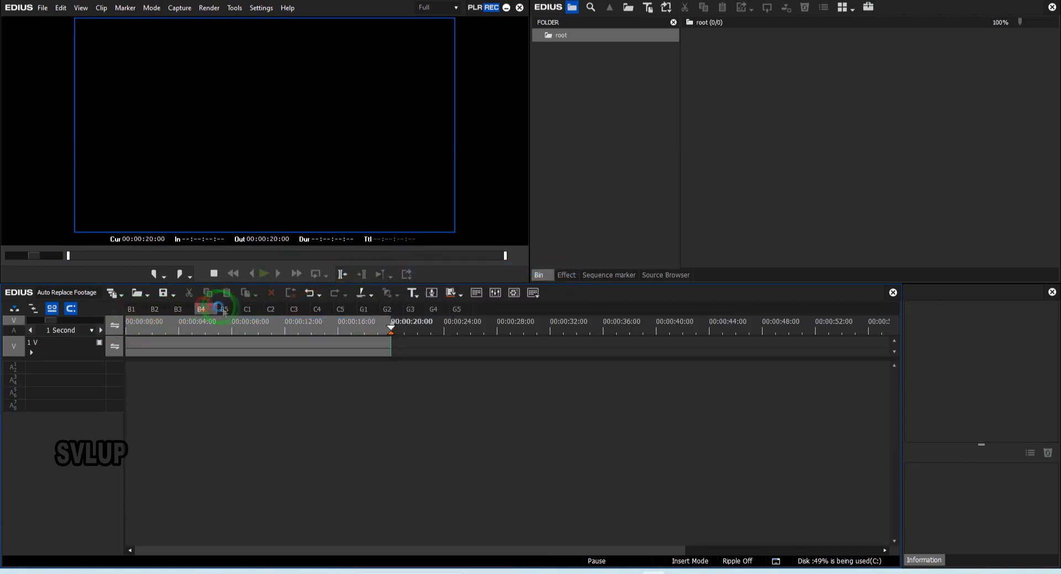
pyautogui.click(269, 308)
pyautogui.click(301, 308)
pyautogui.click(322, 307)
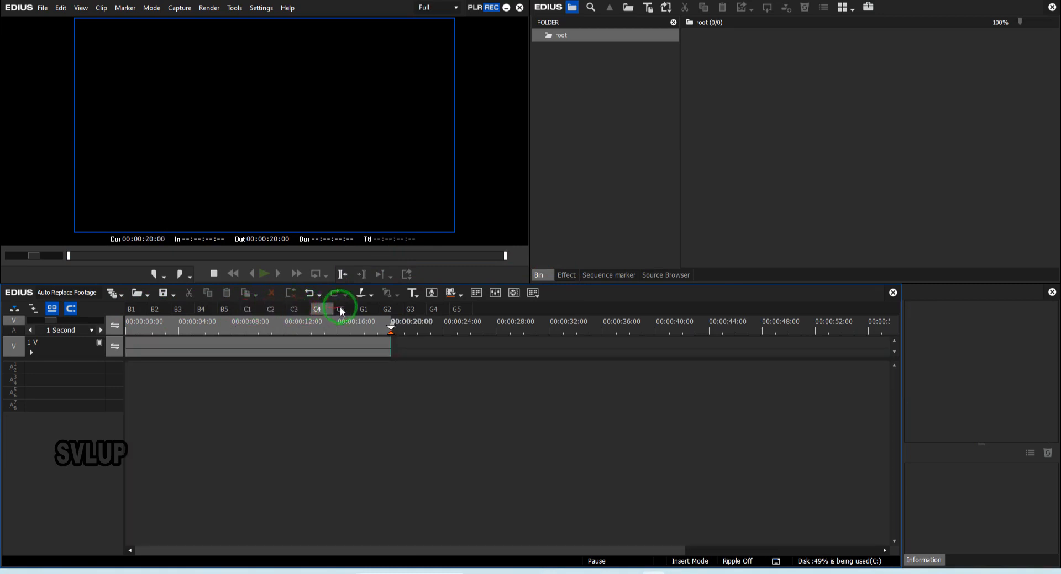
pyautogui.click(363, 309)
pyautogui.click(387, 309)
pyautogui.click(412, 309)
pyautogui.click(433, 309)
pyautogui.click(456, 309)
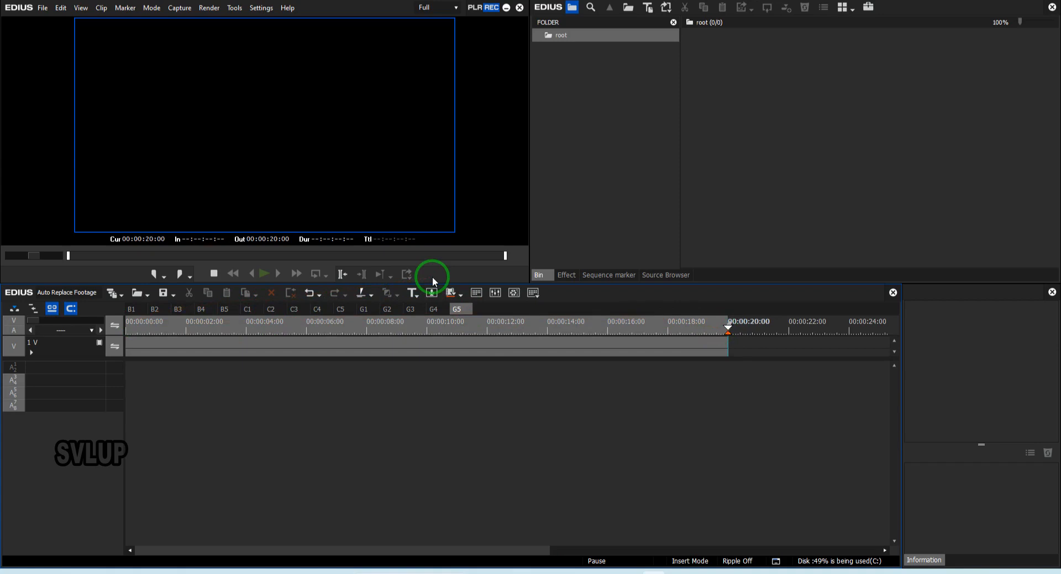
# Step: Save the project and move the Auto Replace Footage folder to the middle of the desktop, checking its contents
pyautogui.hotkey('ctrl', 's')
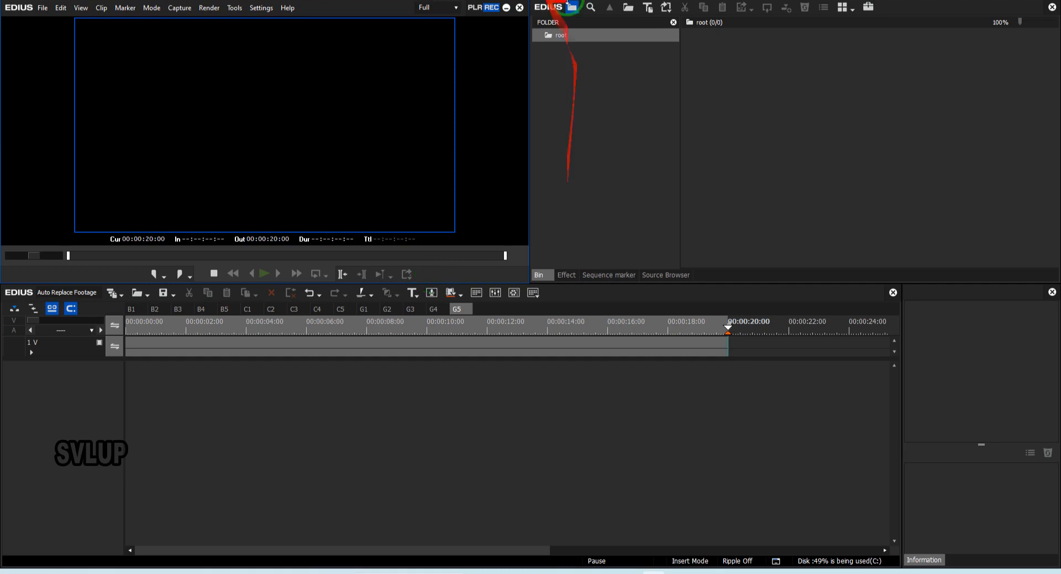
pyautogui.click(506, 7)
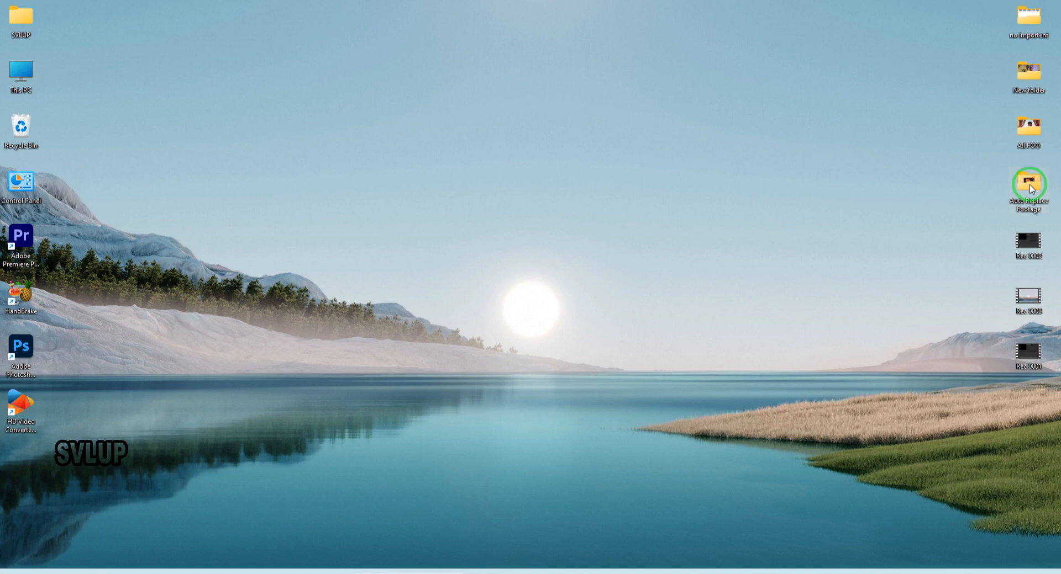
pyautogui.moveTo(1029, 186); pyautogui.dragTo(527, 131)
pyautogui.doubleClick(526, 130)
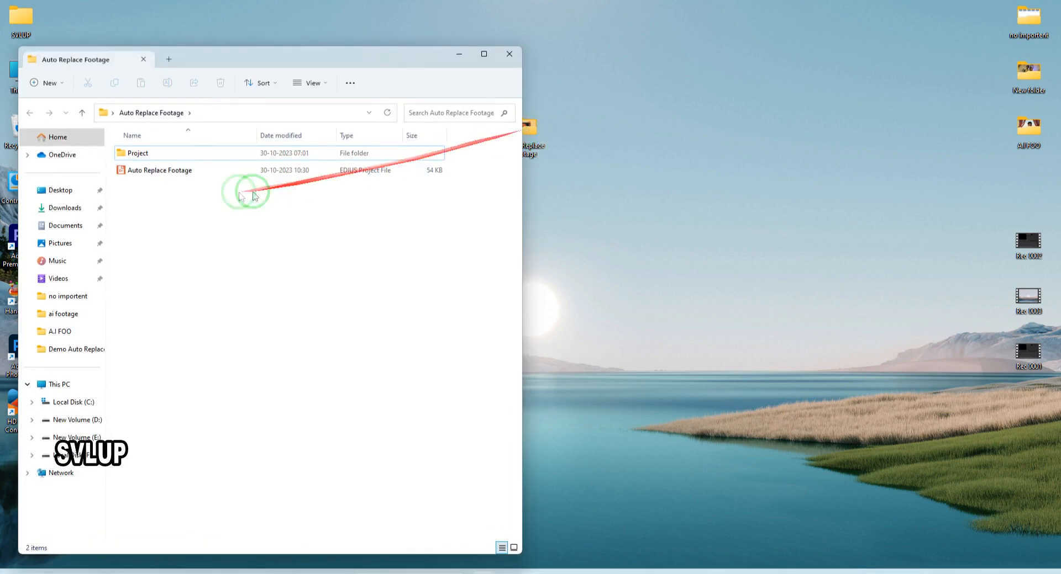
pyautogui.moveTo(260, 59); pyautogui.dragTo(536, 47)
pyautogui.click(784, 41)
pyautogui.moveTo(526, 132); pyautogui.dragTo(594, 180)
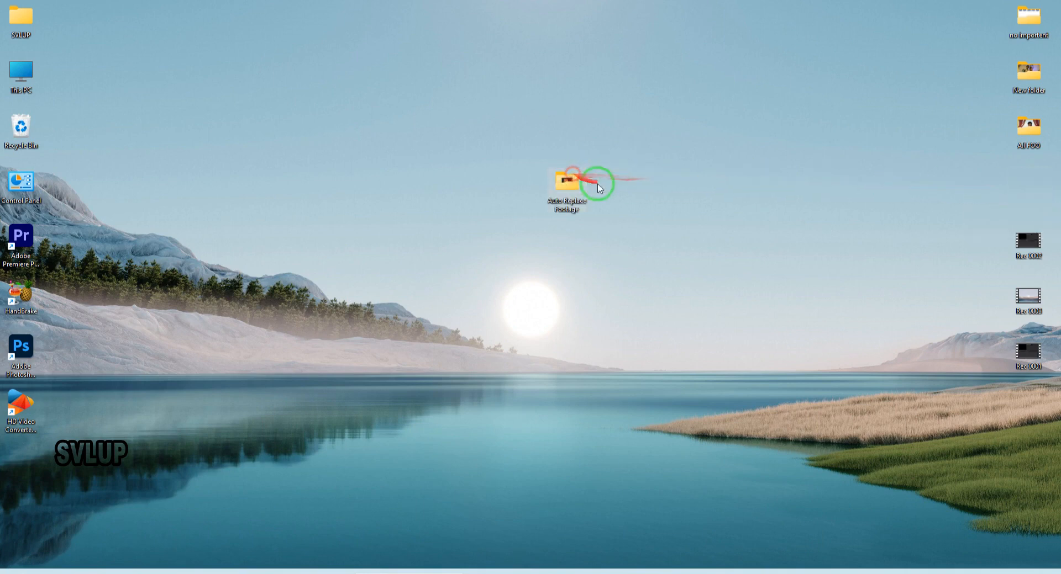
# Step: Open the Auto Replace Footage project file from its folder on the desktop
pyautogui.doubleClick(575, 207)
pyautogui.click(416, 160)
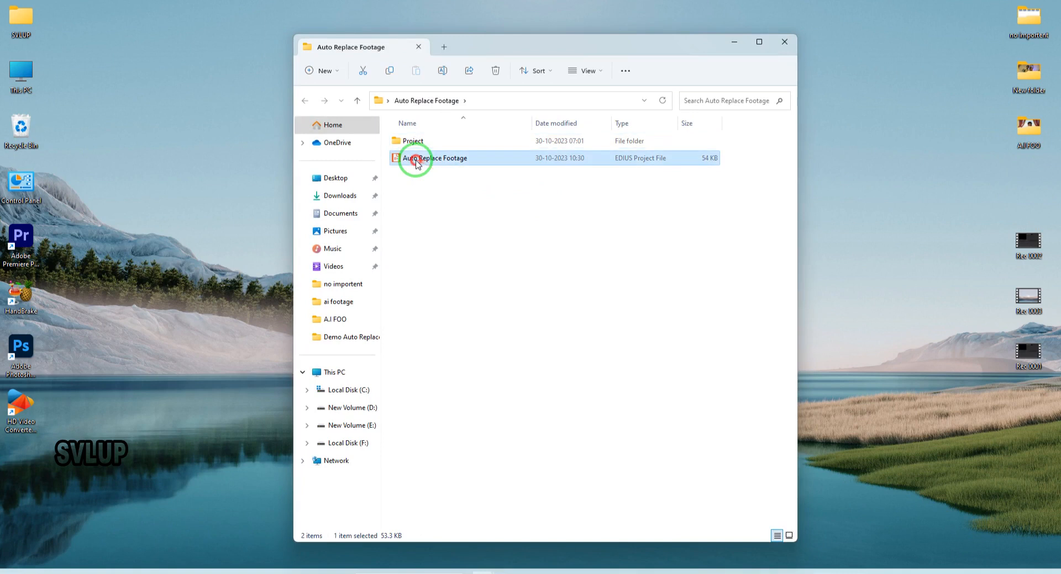
pyautogui.click(418, 161)
pyautogui.doubleClick(426, 160)
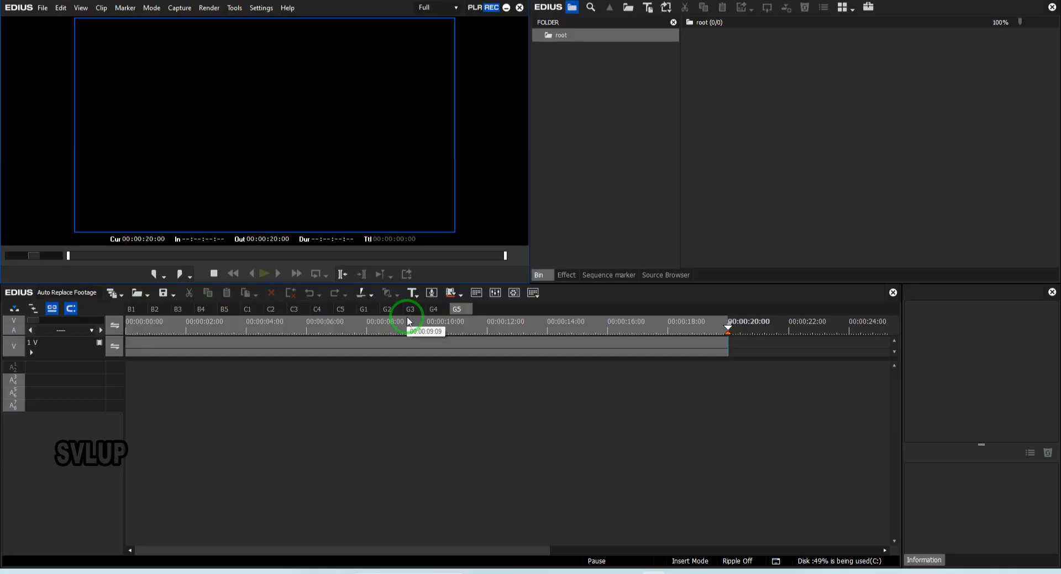
# Step: With sequence B1 active, import BOY 01 from the Super Ultra 4K HD Pro Replace Footage folder on D: into the bin
pyautogui.click(138, 312)
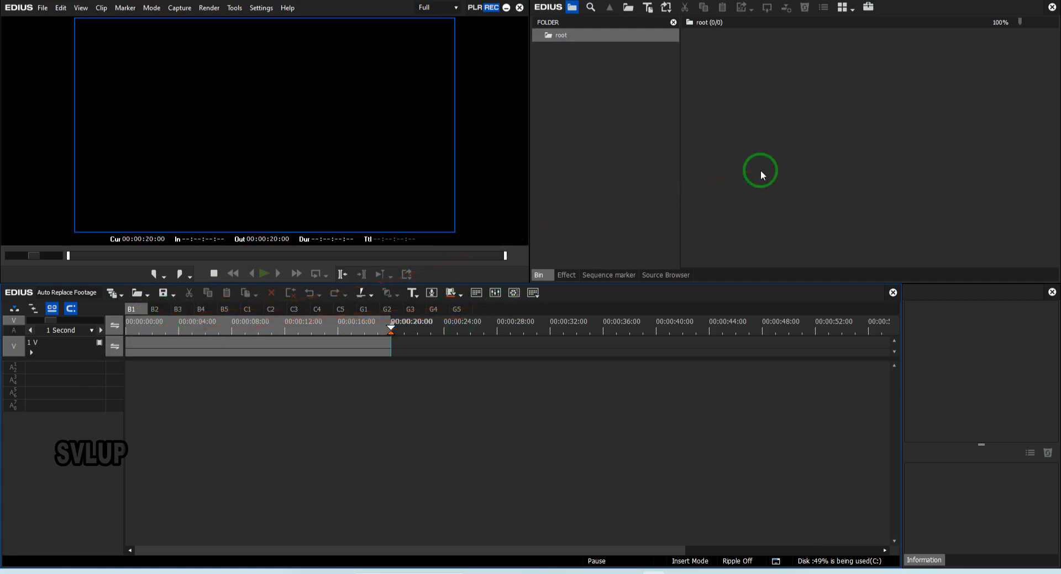
pyautogui.doubleClick(809, 149)
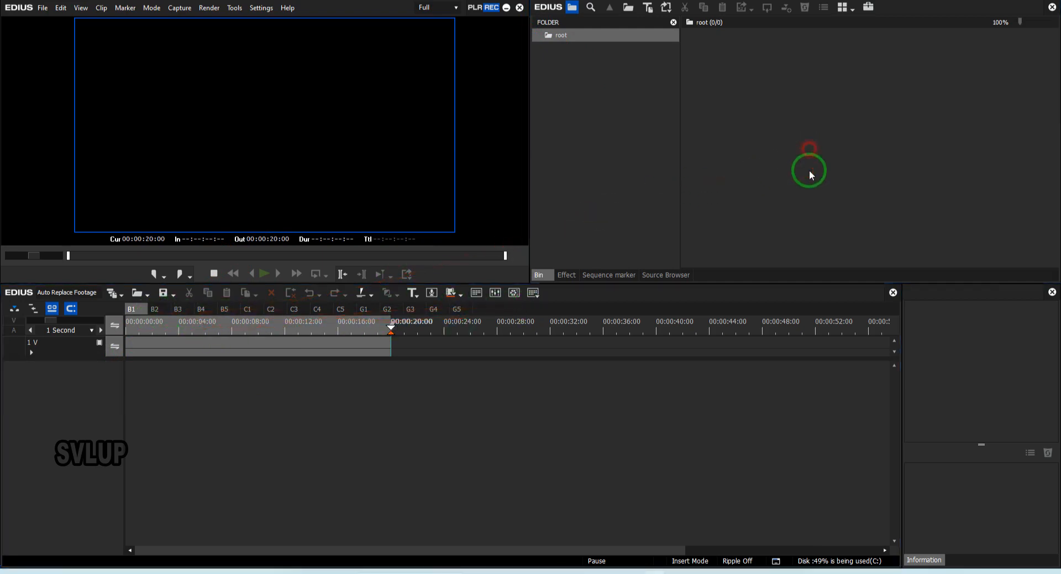
pyautogui.click(669, 152)
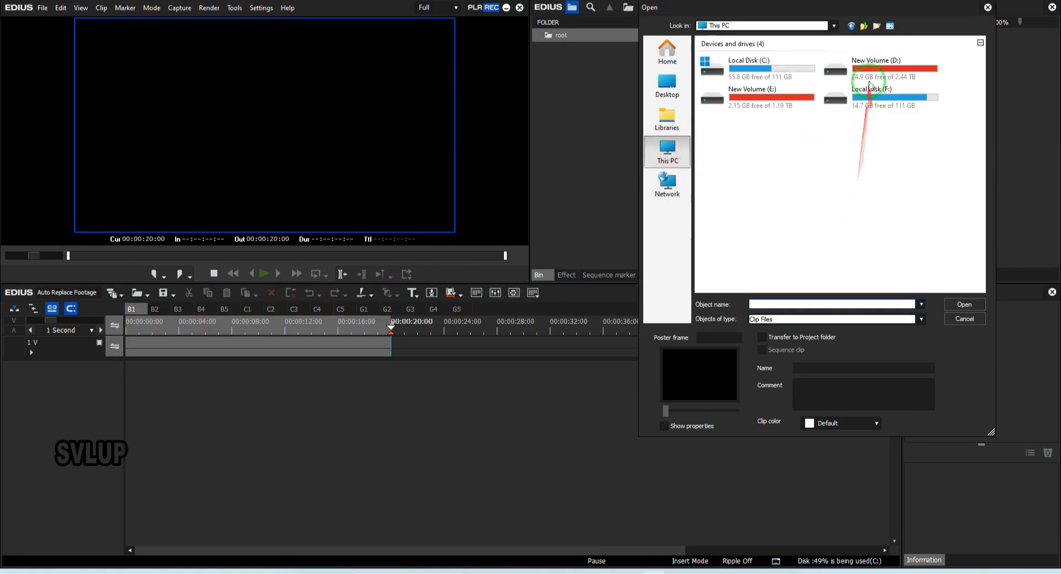
pyautogui.doubleClick(867, 76)
pyautogui.doubleClick(784, 136)
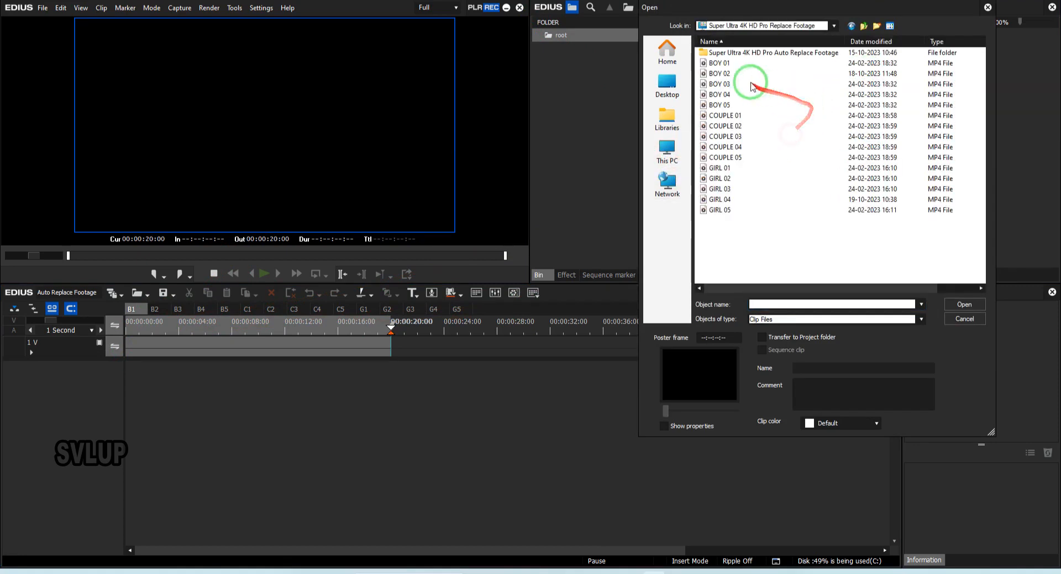
pyautogui.doubleClick(718, 63)
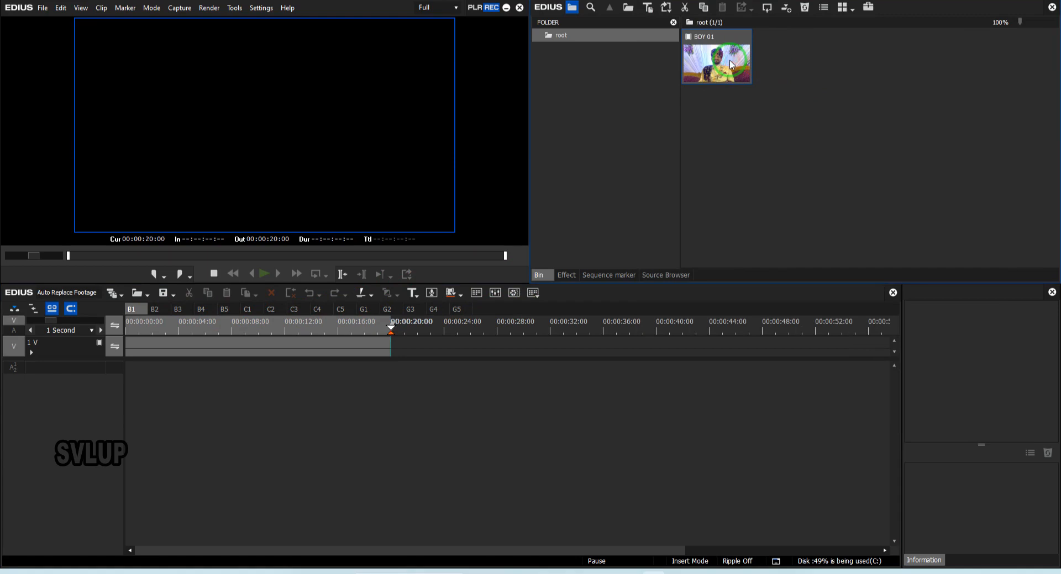
# Step: Place the BOY 01 clip at the start of sequence B1's timeline and preview it, comparing with sequence G5
pyautogui.moveTo(725, 58); pyautogui.dragTo(151, 343)
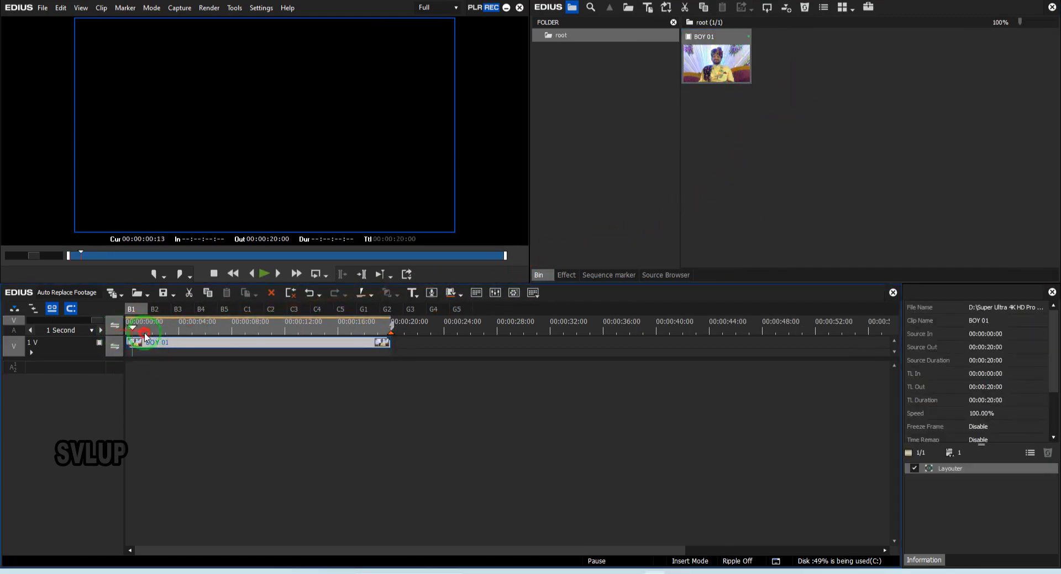
pyautogui.click(256, 356)
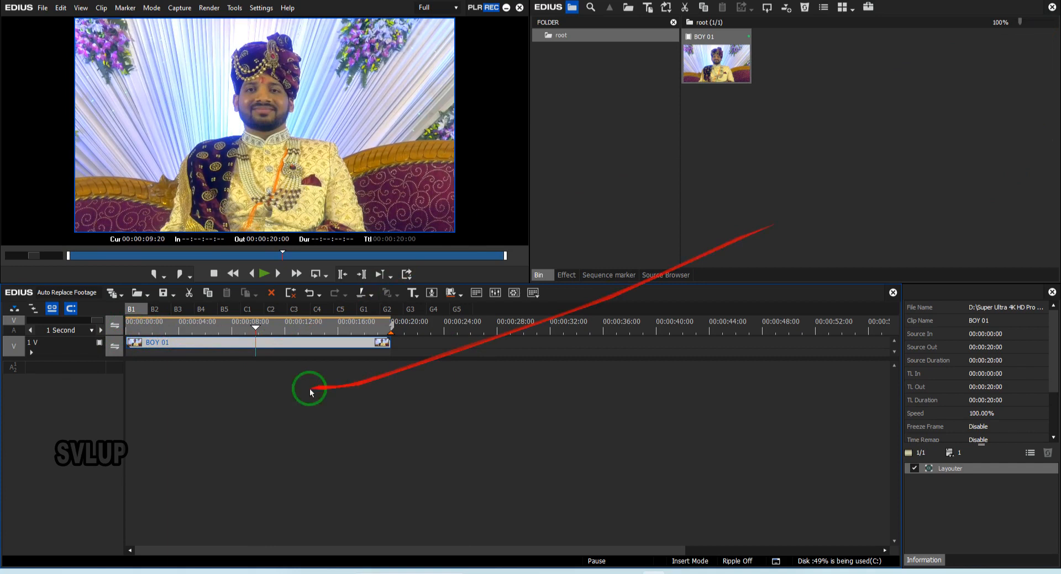
pyautogui.moveTo(138, 330); pyautogui.dragTo(275, 420)
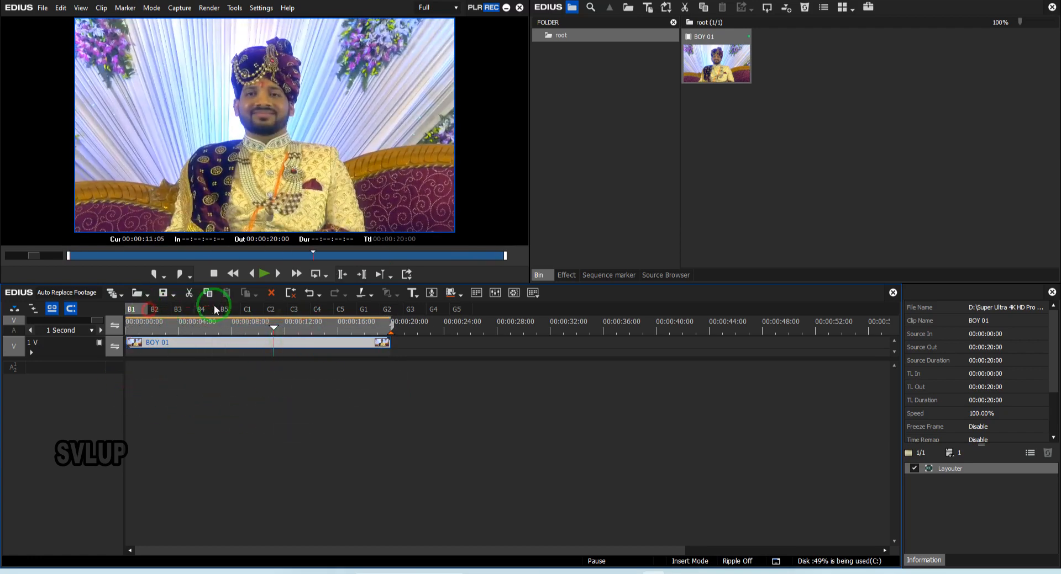
pyautogui.click(456, 310)
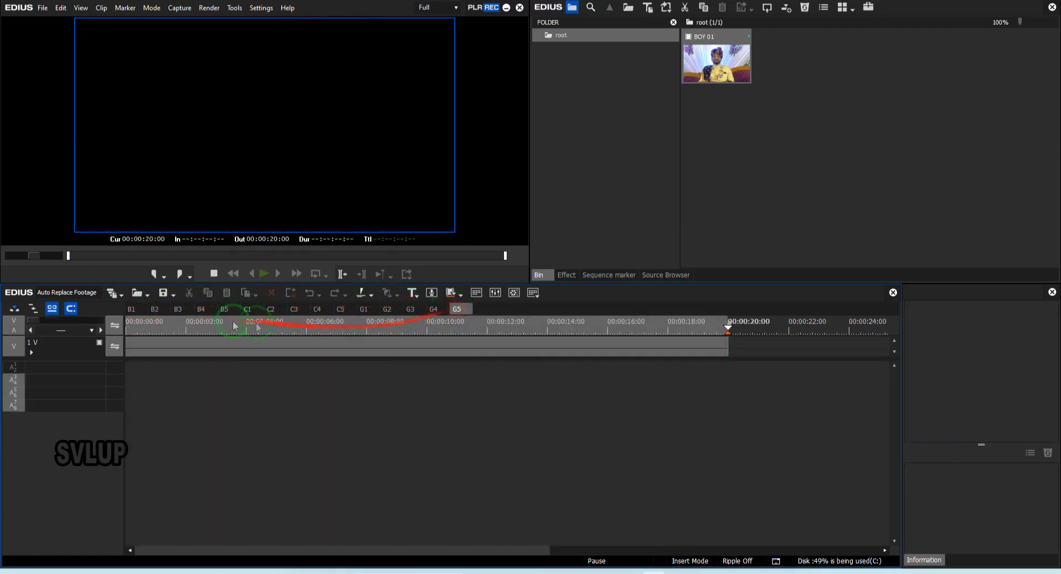
pyautogui.click(131, 310)
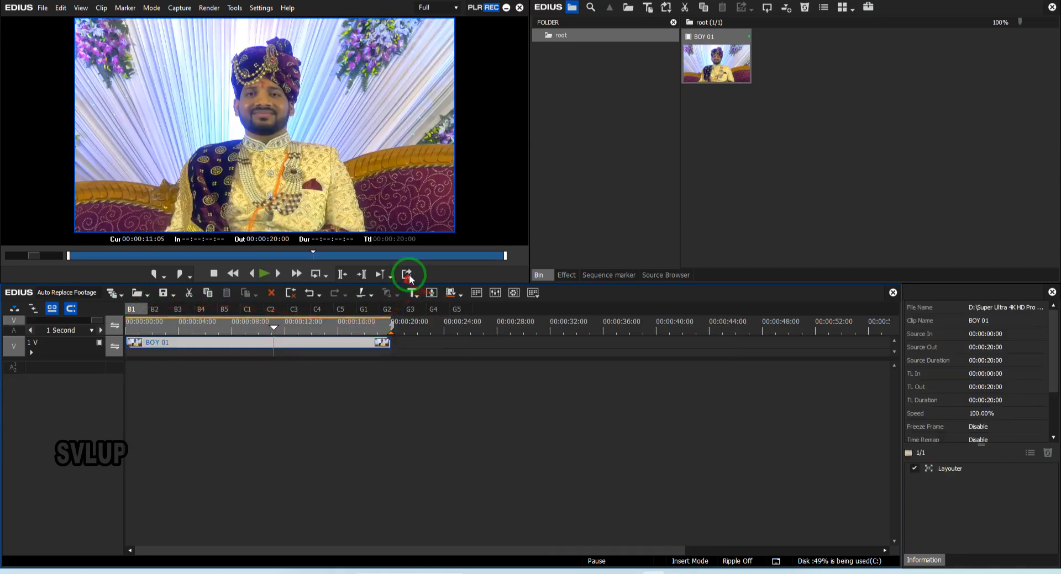
# Step: Open Batch Export for the project and mark sequences B1 to B5 for export
pyautogui.click(406, 274)
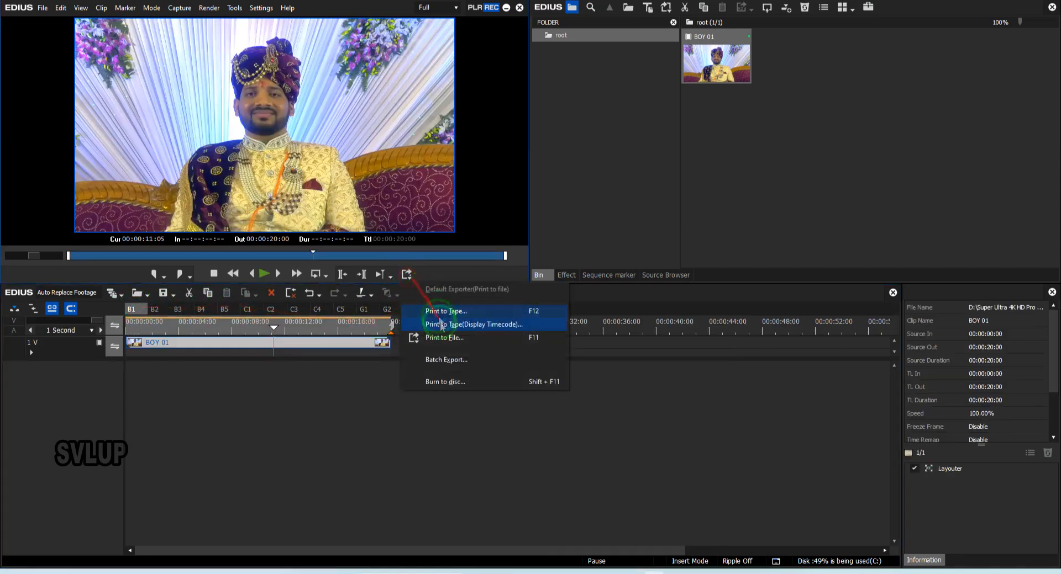
pyautogui.click(430, 360)
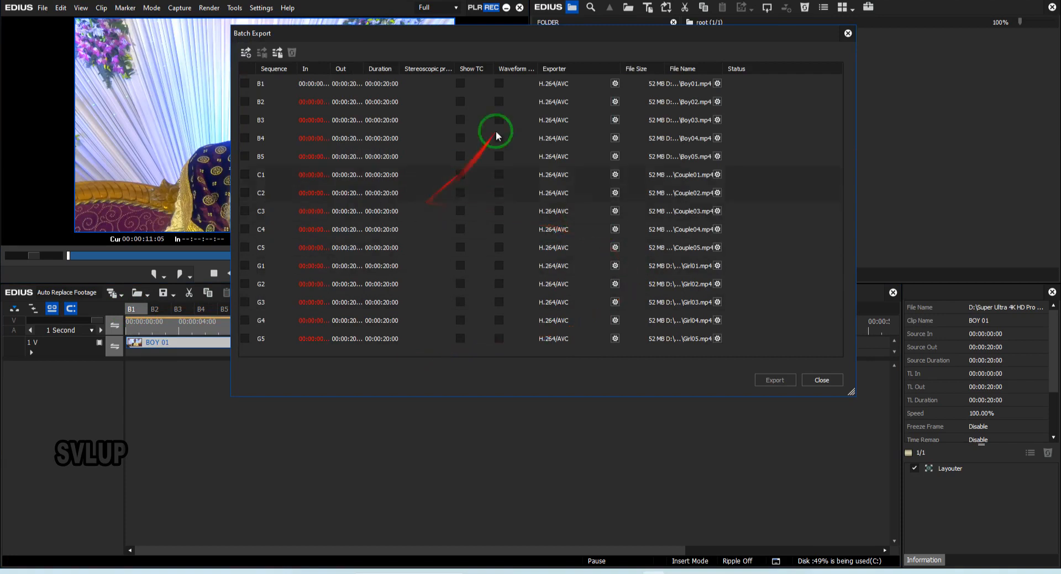
pyautogui.moveTo(520, 44); pyautogui.dragTo(602, 59)
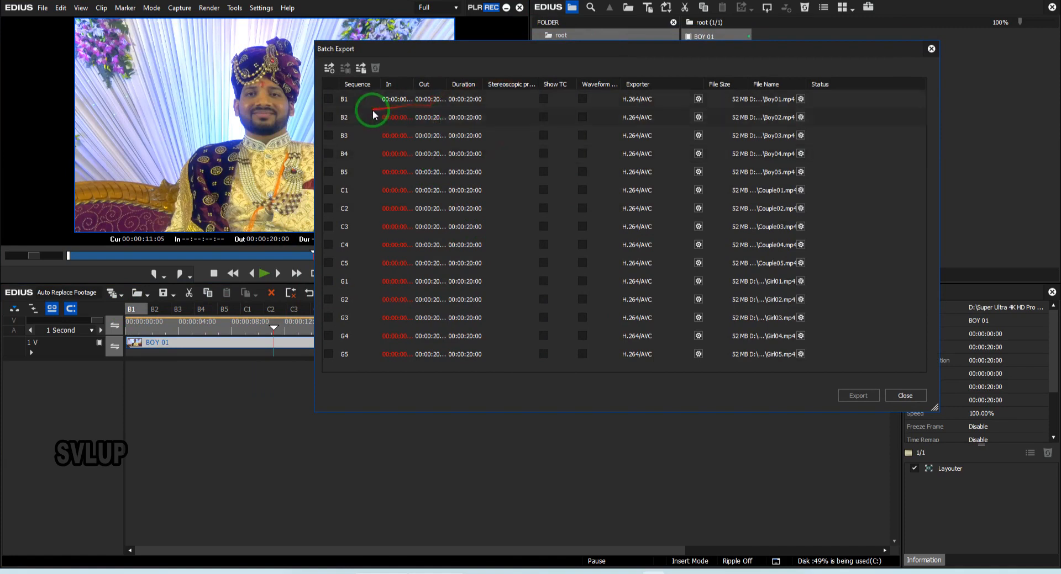
pyautogui.click(332, 99)
pyautogui.click(329, 118)
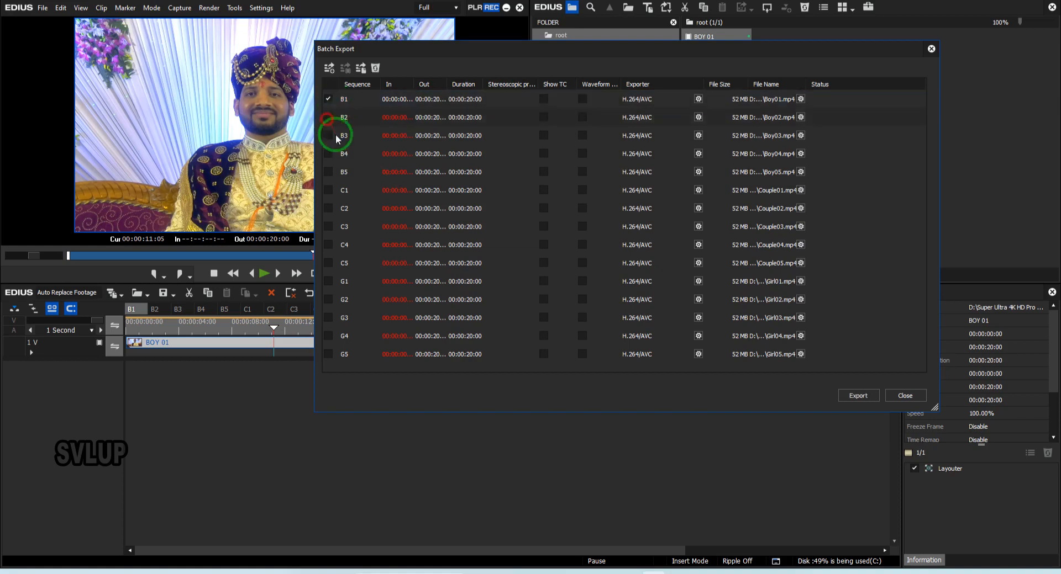
pyautogui.click(328, 136)
pyautogui.click(328, 154)
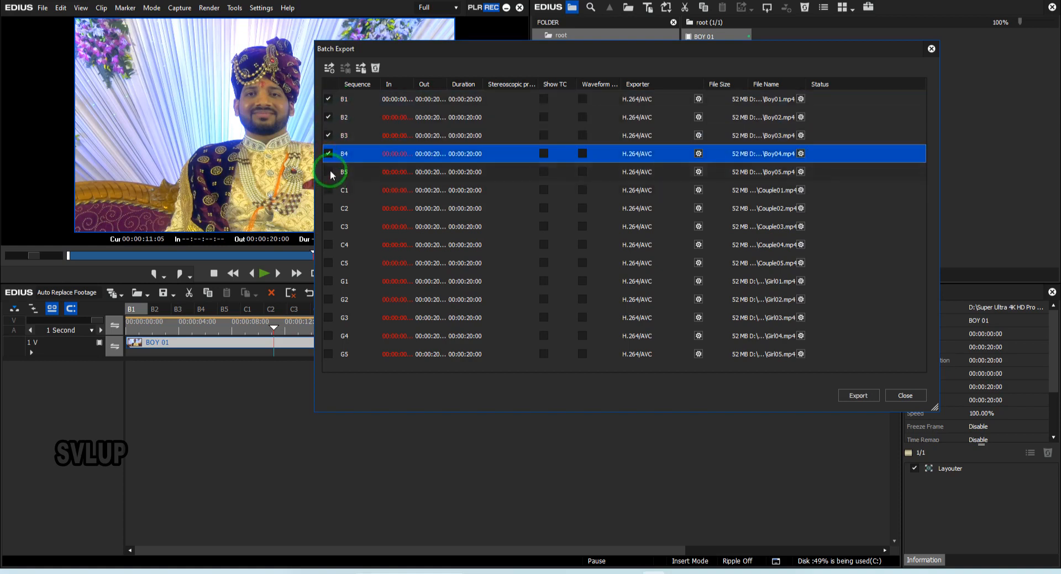
pyautogui.click(328, 172)
# Step: Mark sequences C1 to C5 and G1 to G5 for export in the batch list
pyautogui.click(328, 190)
pyautogui.click(328, 208)
pyautogui.click(329, 226)
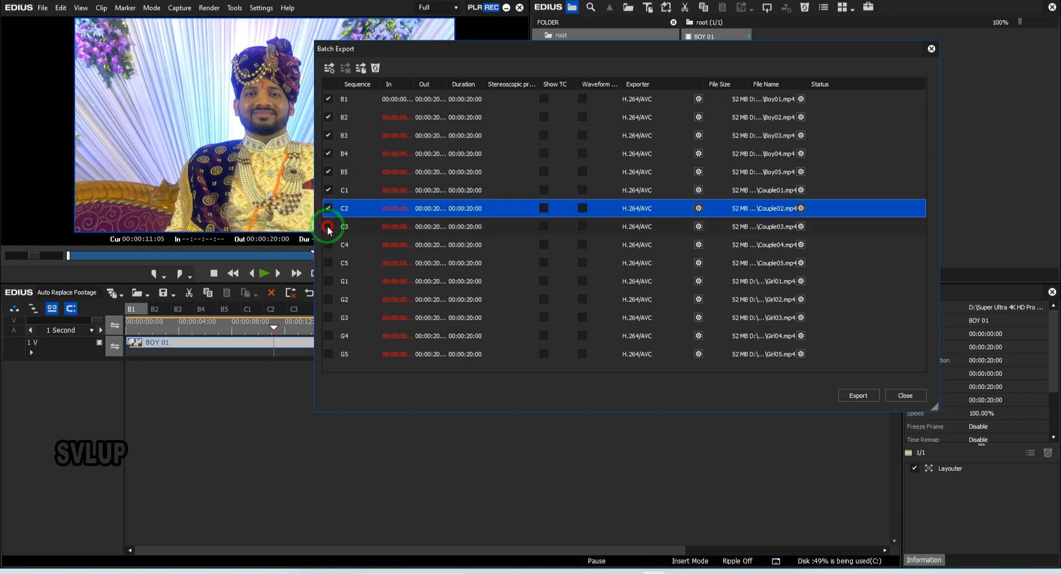
pyautogui.click(328, 245)
pyautogui.click(328, 263)
pyautogui.click(328, 281)
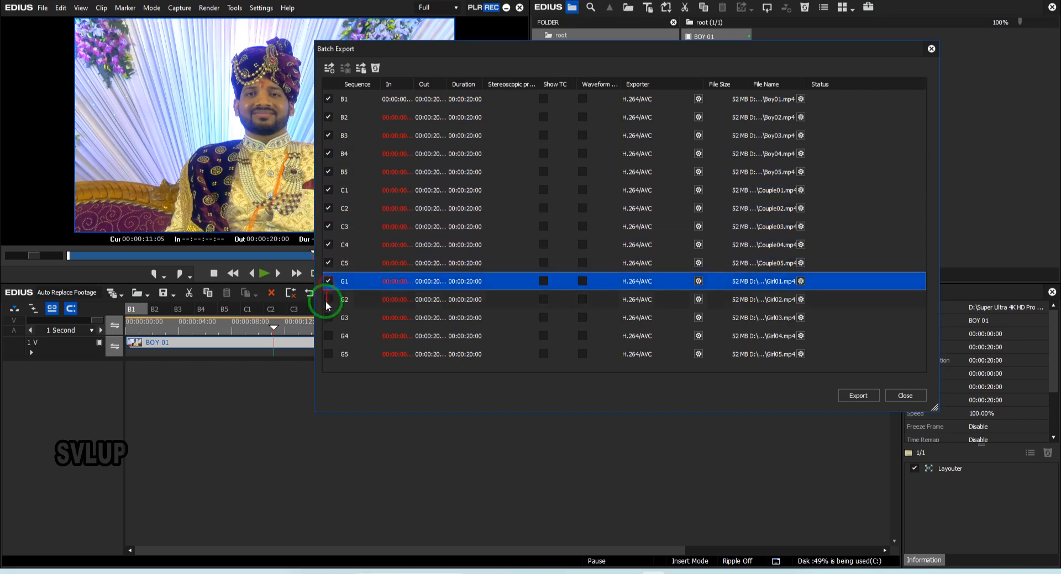
pyautogui.click(328, 299)
pyautogui.click(328, 318)
pyautogui.click(328, 336)
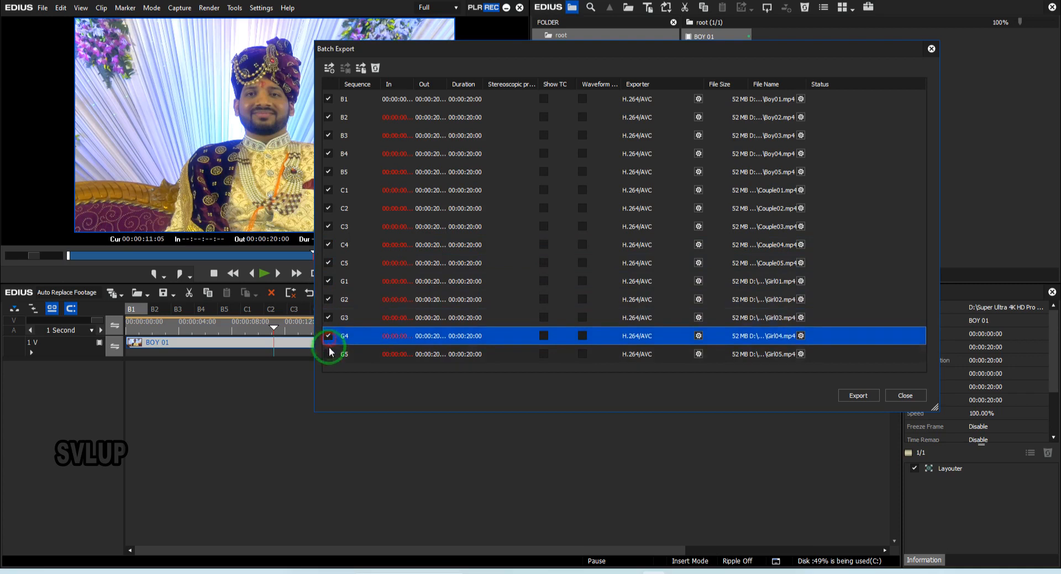
pyautogui.click(328, 354)
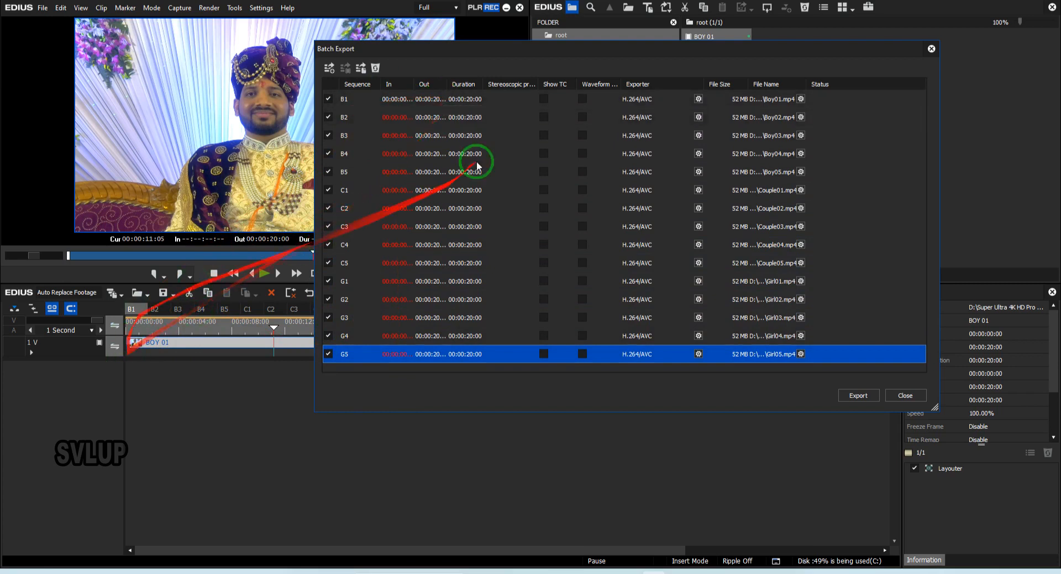
# Step: Check the timelines of sequences B2, B3 and B4 behind the batch list
pyautogui.click(157, 312)
pyautogui.click(183, 312)
pyautogui.click(202, 312)
pyautogui.click(388, 117)
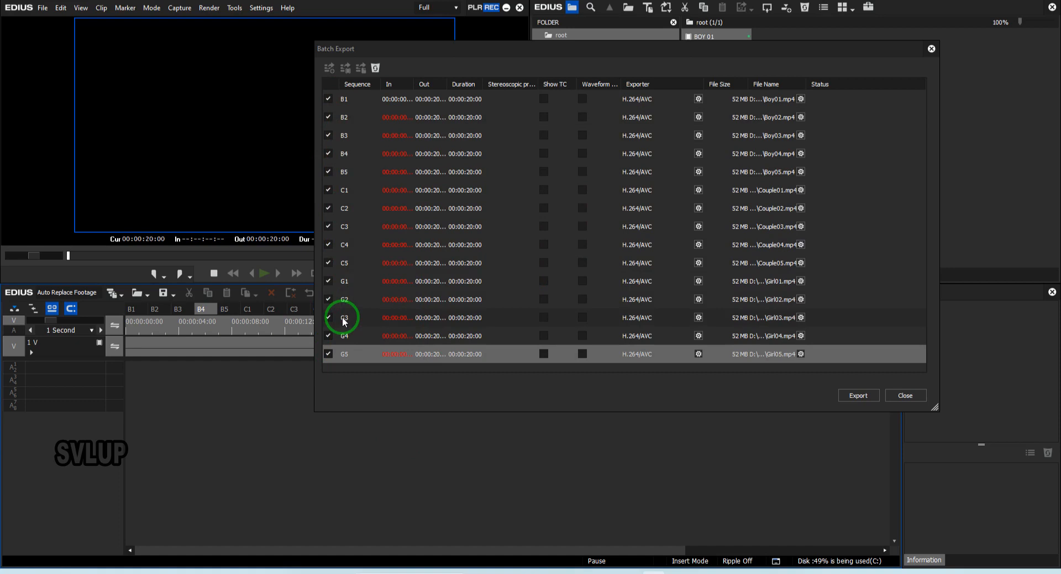
# Step: Try to export all marked sequences from the batch list and close the Batch Export dialog
pyautogui.moveTo(335, 96)
pyautogui.mouseDown()
pyautogui.moveTo(348, 391)
pyautogui.moveTo(338, 369)
pyautogui.mouseUp()
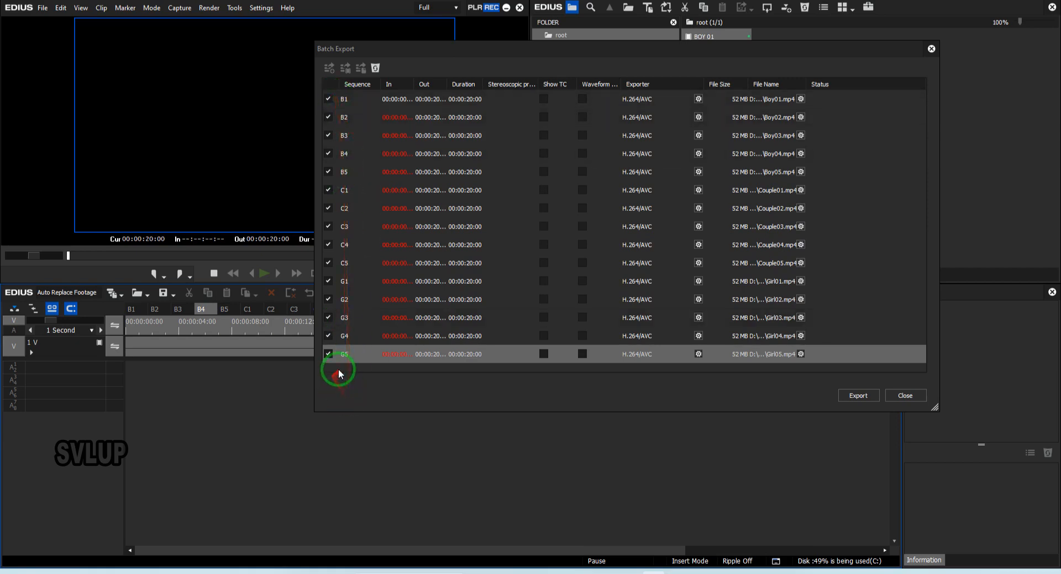
pyautogui.click(870, 397)
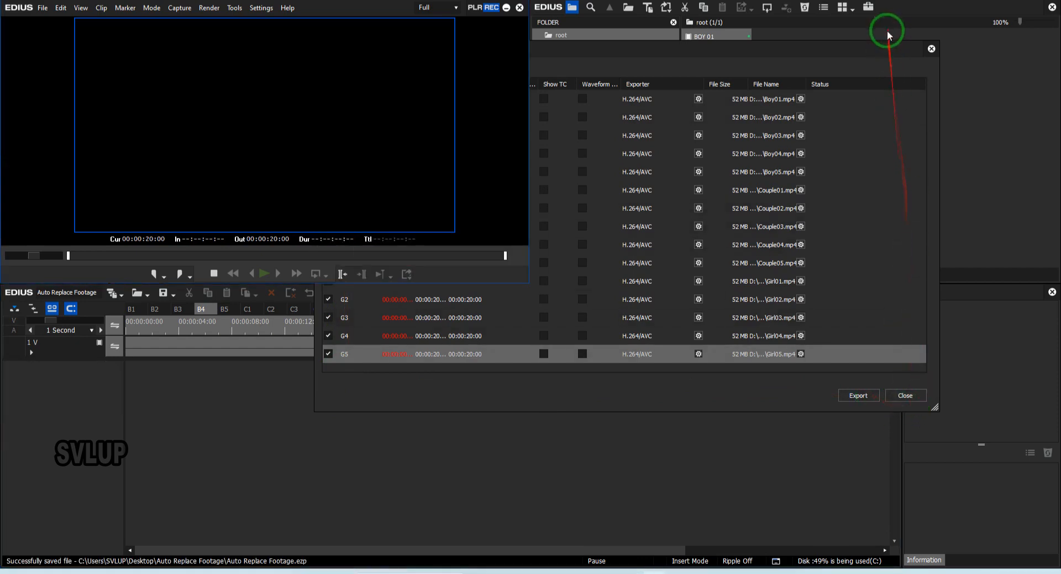
pyautogui.click(912, 395)
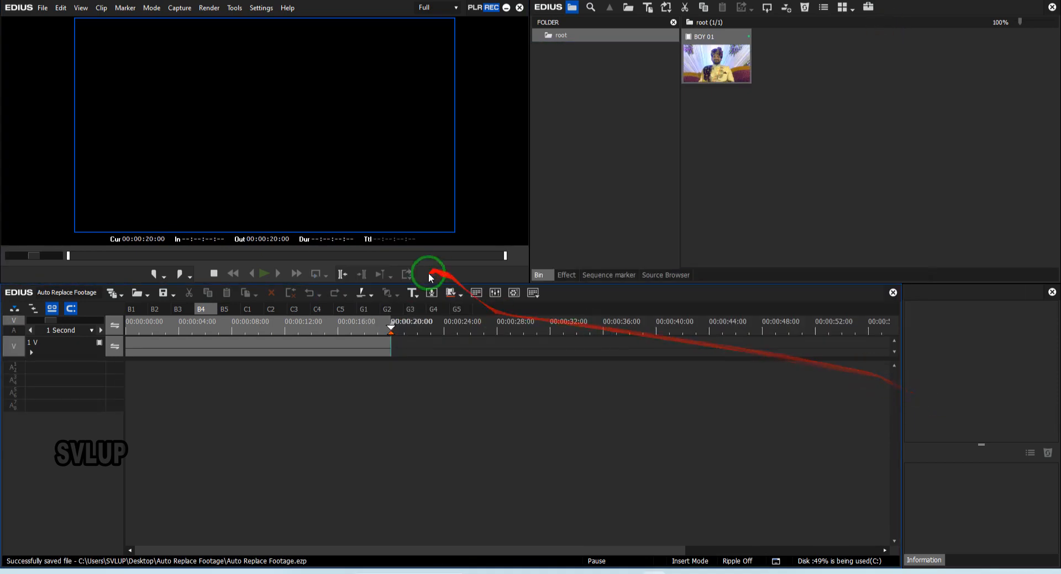
# Step: Delete the BOY 01 clip from the bin and from sequence B1's timeline
pyautogui.click(722, 63)
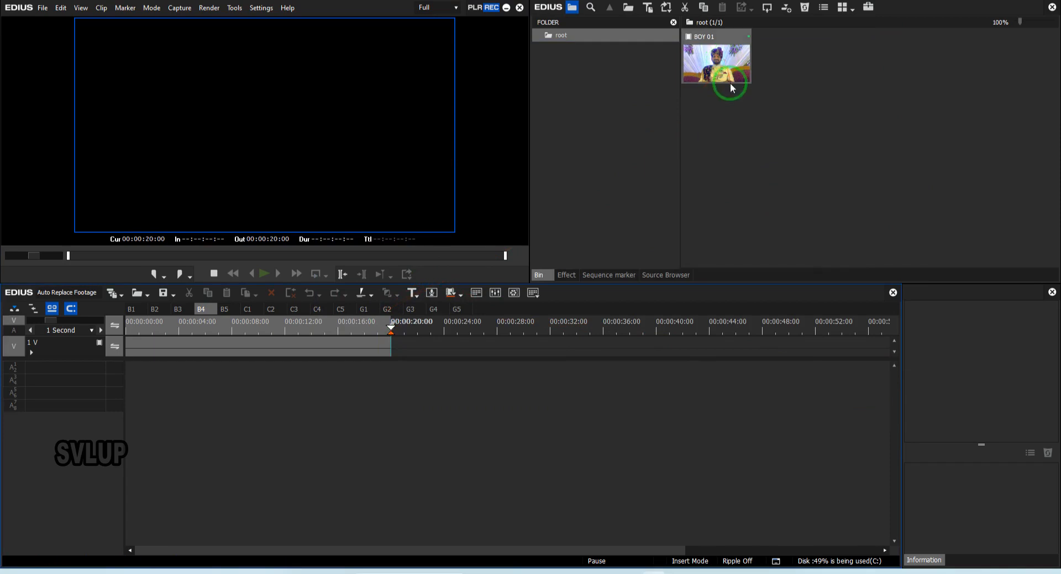
pyautogui.rightClick(735, 40)
pyautogui.click(774, 96)
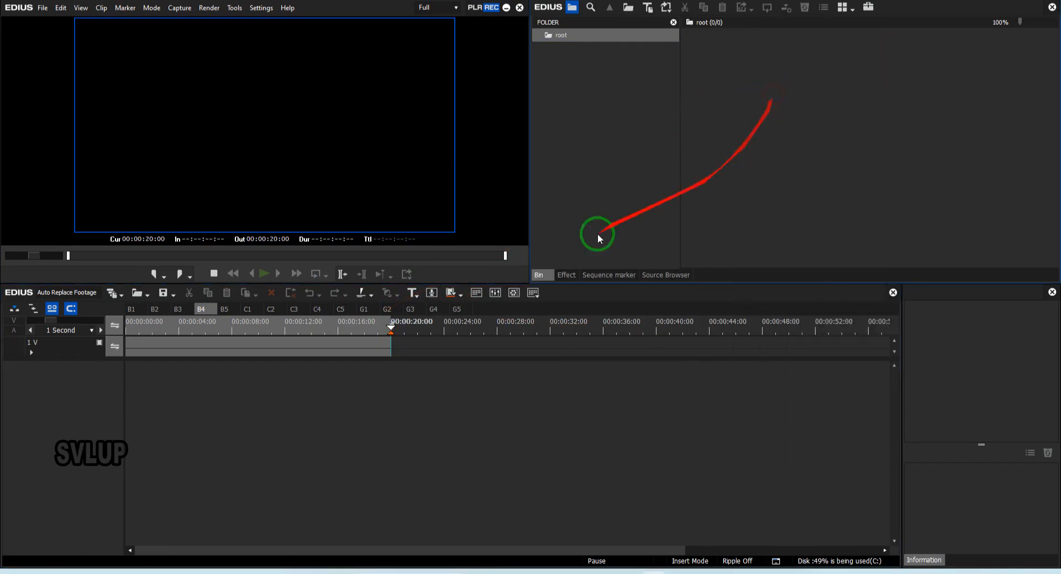
pyautogui.click(132, 310)
pyautogui.click(225, 344)
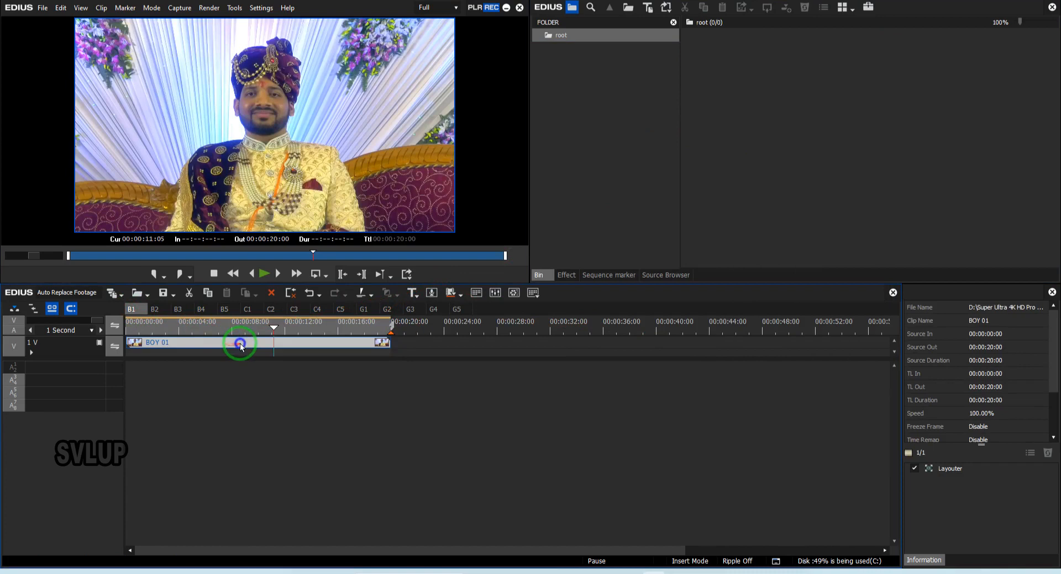
pyautogui.rightClick(239, 344)
pyautogui.click(287, 239)
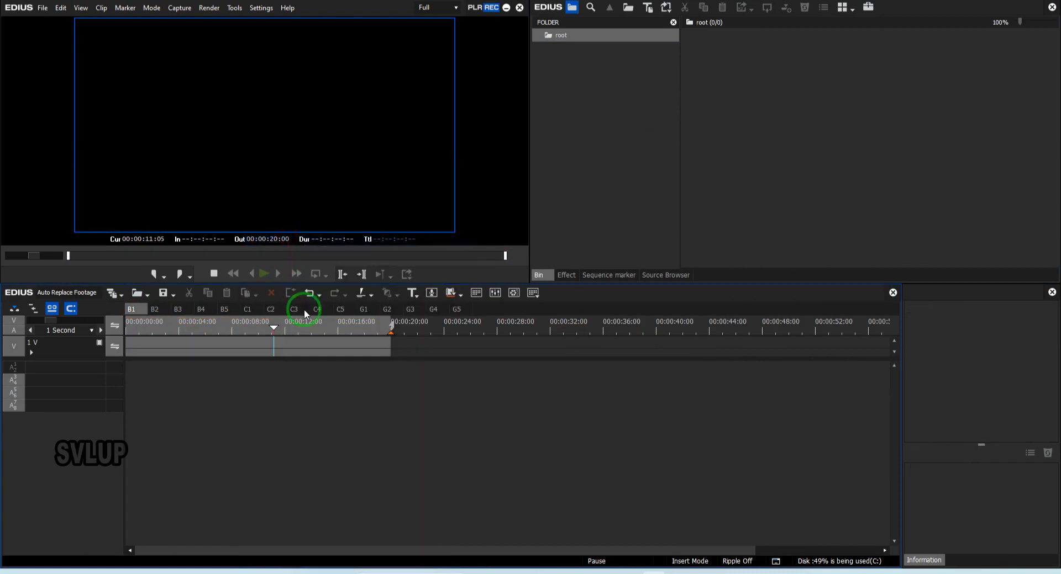
# Step: Save the emptied project and exit EDIUS
pyautogui.hotkey('ctrl', 's')
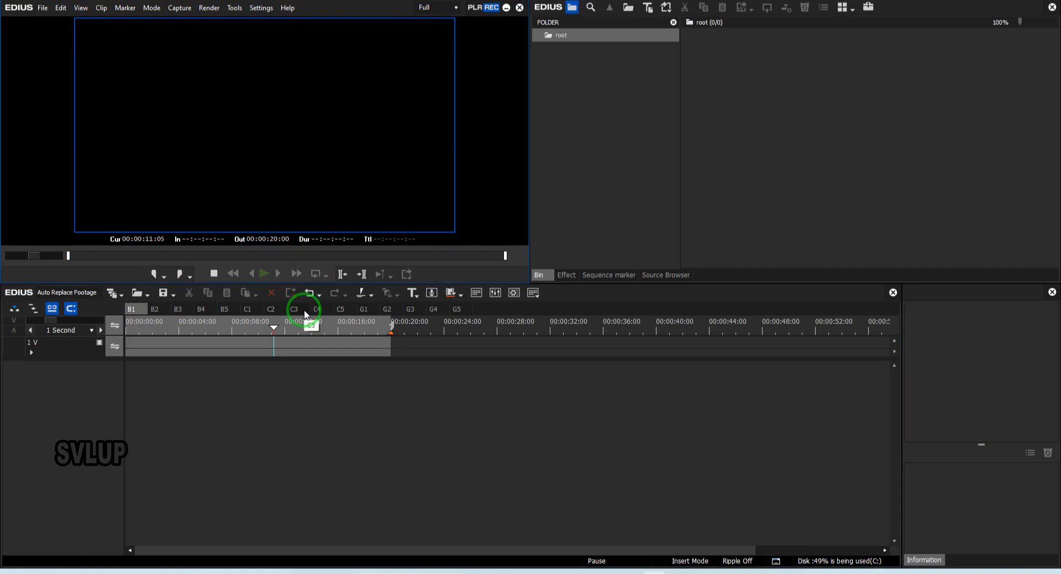
pyautogui.click(520, 8)
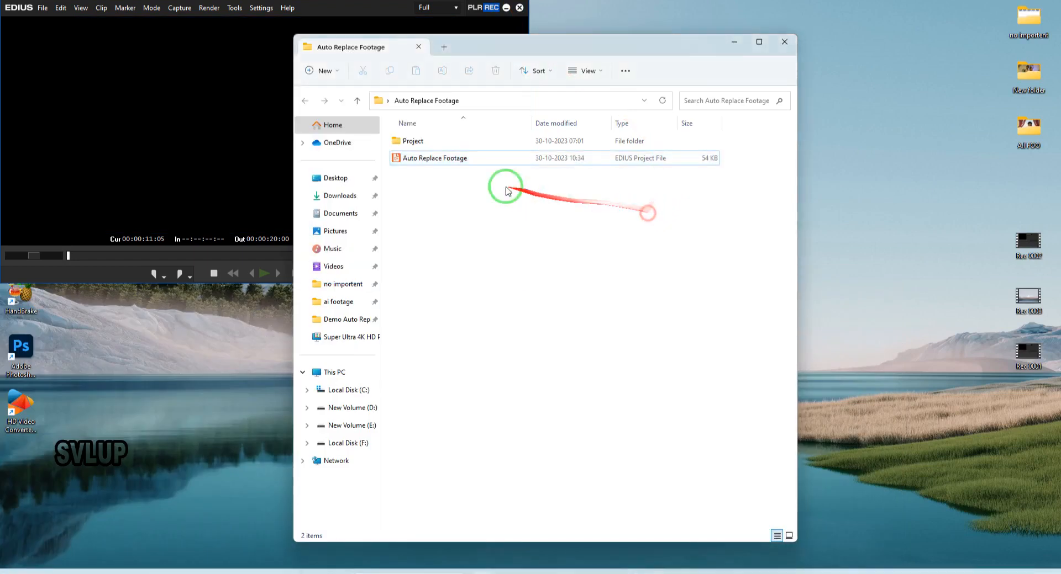
# Step: Compress the Auto Replace Footage project file into the RAR archive Auto Replace Footage.rar with the default settings
pyautogui.rightClick(416, 160)
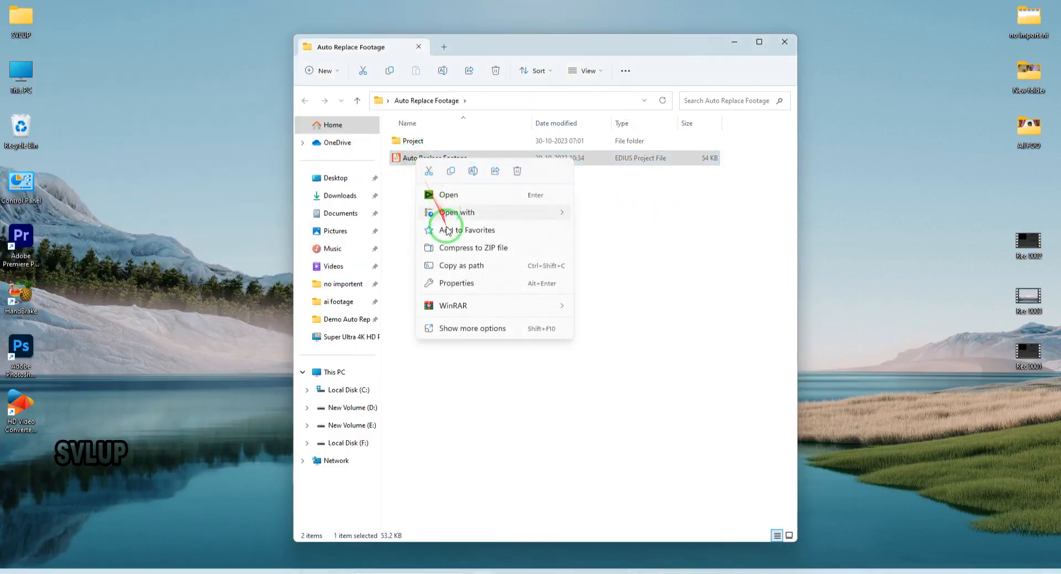
pyautogui.moveTo(486, 305)
pyautogui.click(618, 308)
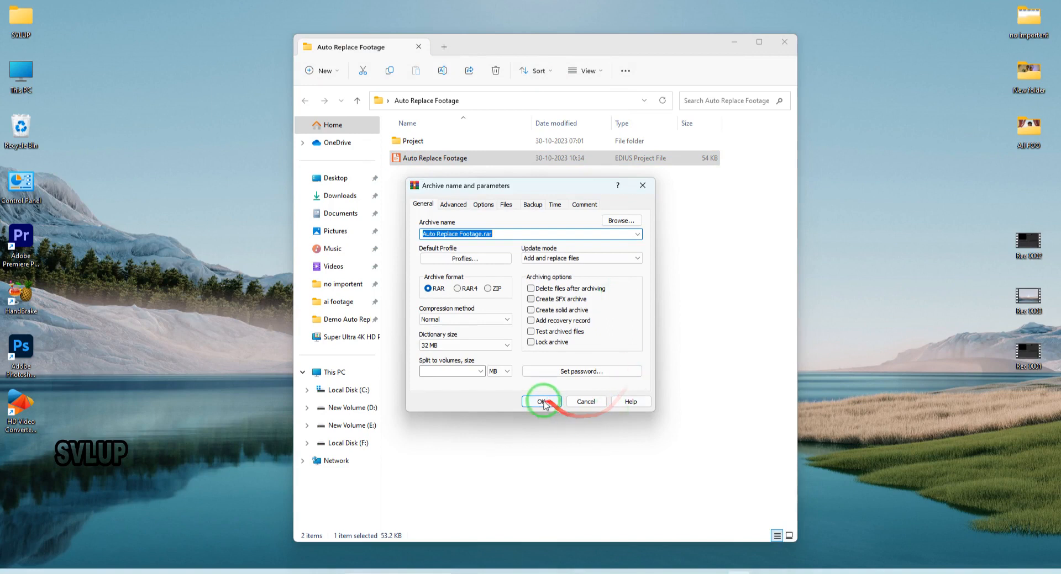
pyautogui.click(540, 402)
pyautogui.click(420, 177)
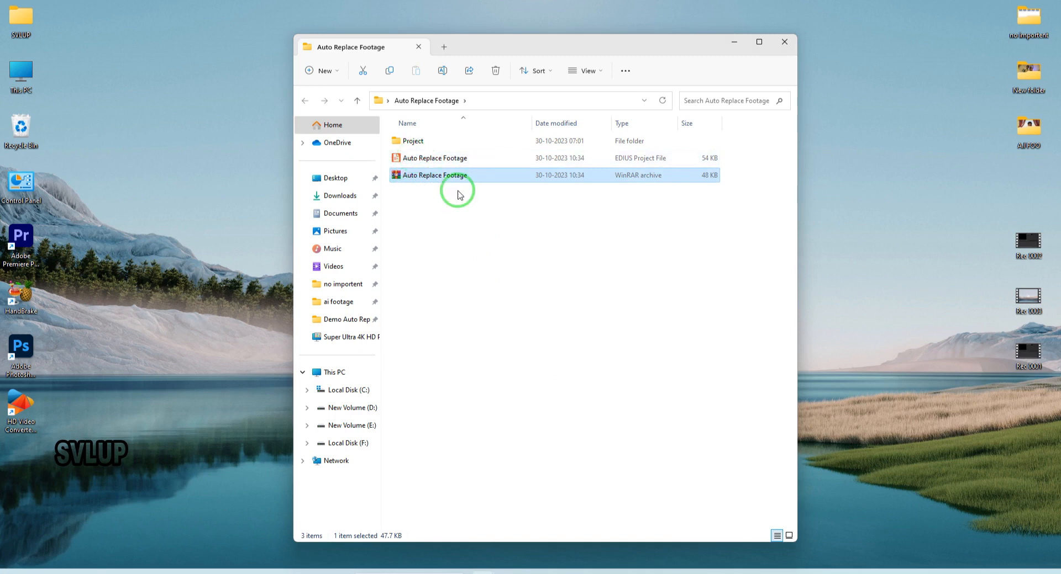
# Step: Open the Auto Replace Footage project in EDIUS and import all the BOY, COUPLE and GIRL clips into the bin
pyautogui.doubleClick(426, 160)
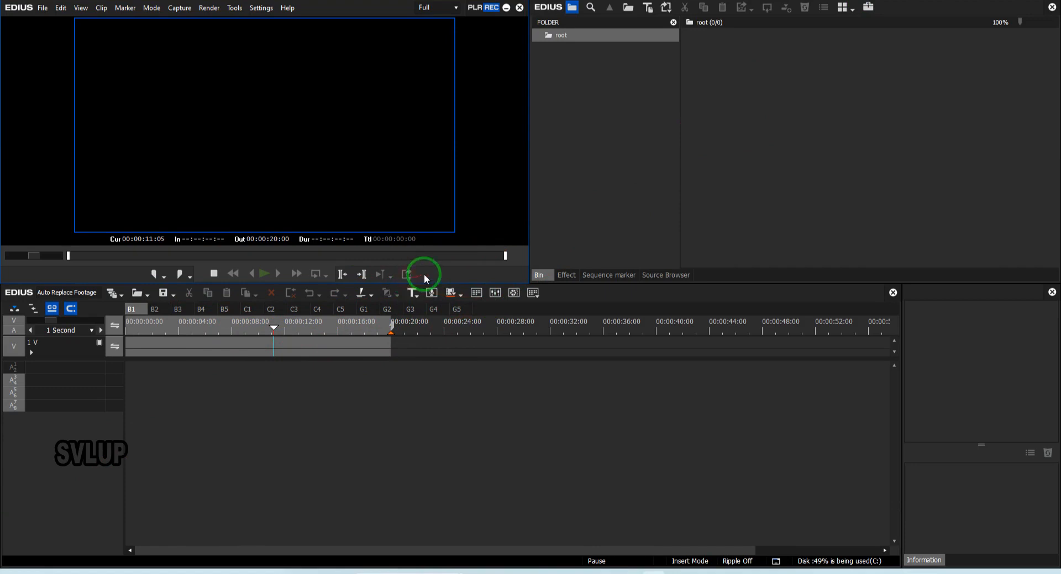
pyautogui.doubleClick(783, 106)
pyautogui.click(805, 169)
pyautogui.hotkey('ctrl', 'a')
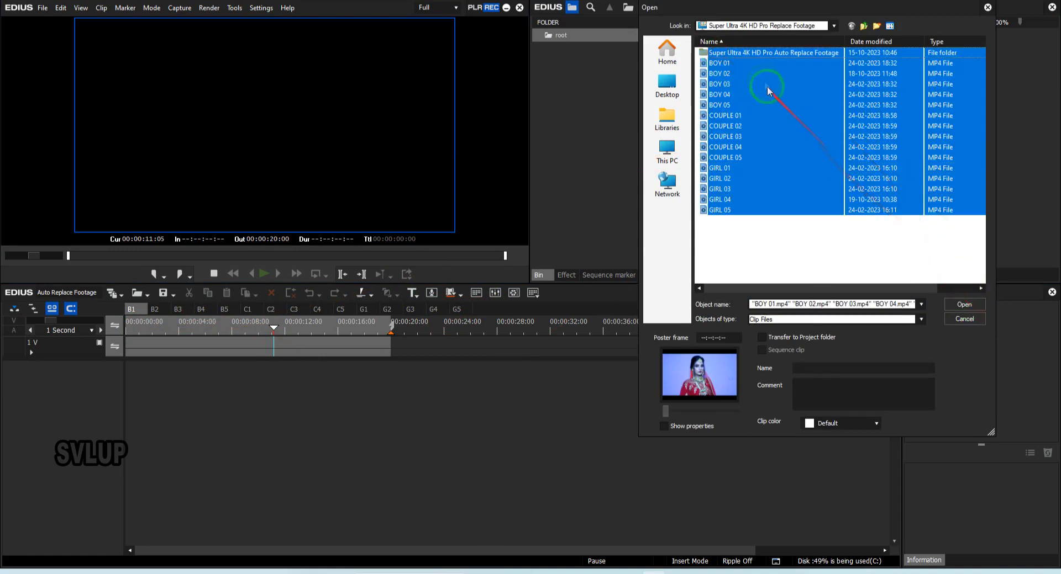
pyautogui.click(959, 306)
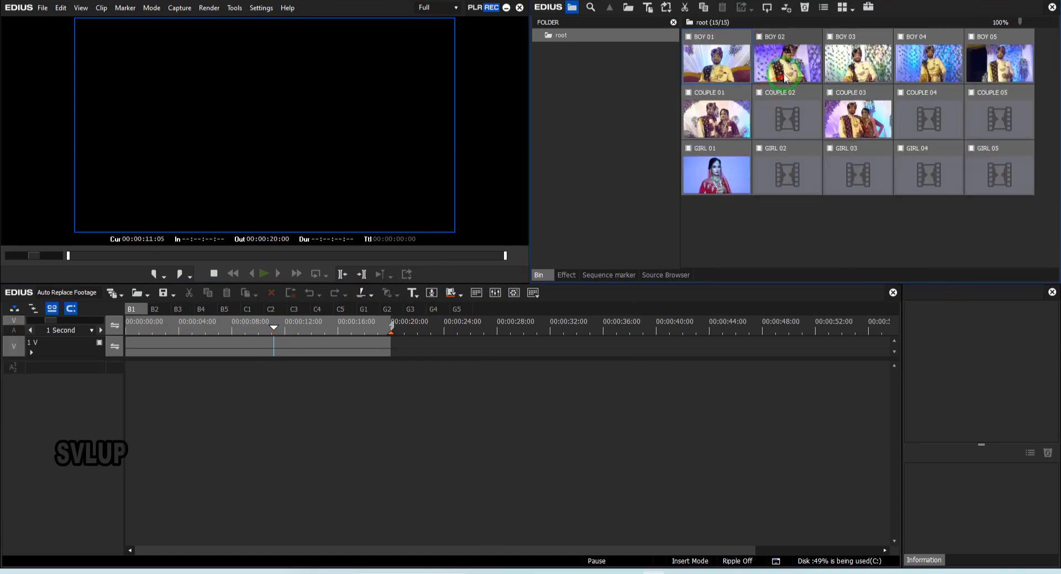
# Step: Rename all the imported bin clips together with the base name cgfgsedsera
pyautogui.rightClick(786, 76)
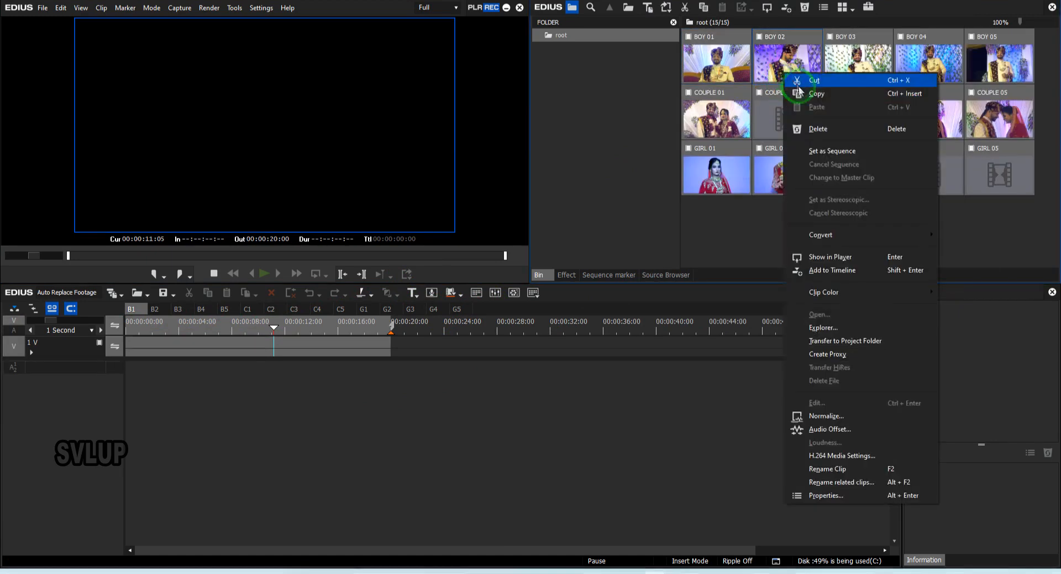
pyautogui.click(834, 469)
pyautogui.write('cgfgsedsera')
pyautogui.click(853, 247)
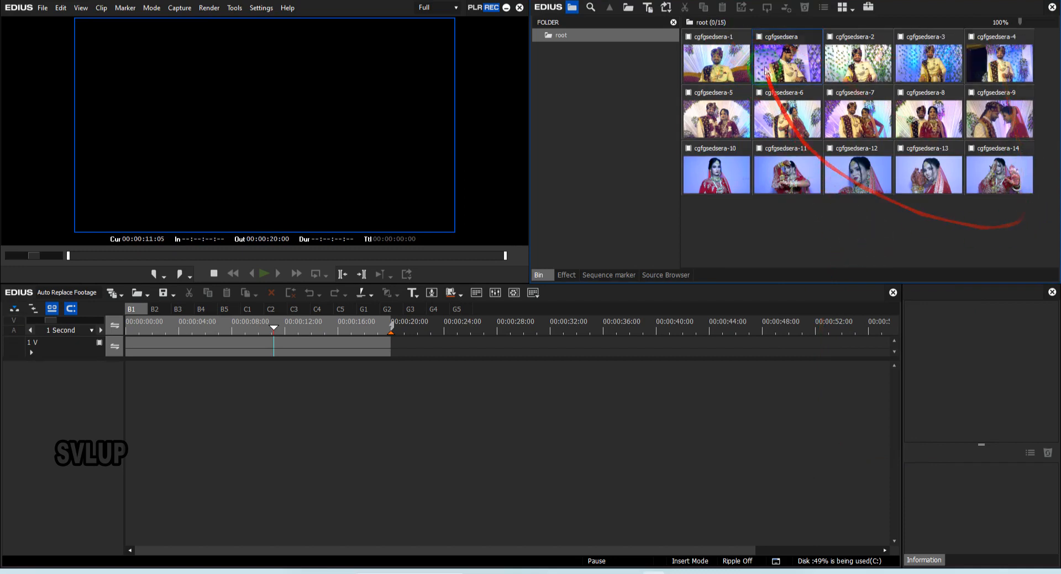
pyautogui.click(673, 182)
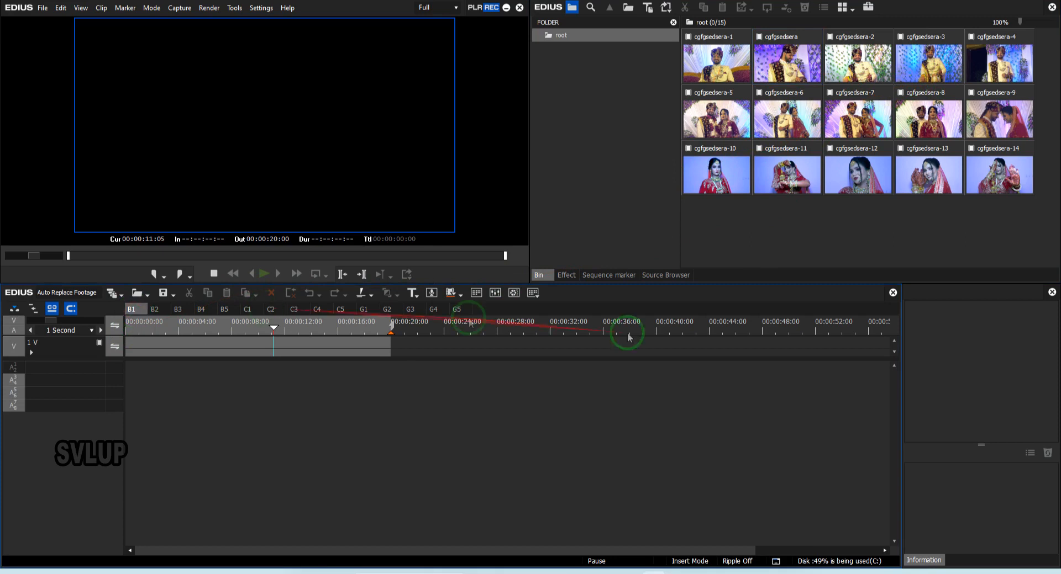
# Step: Place clips cgfgsedsera-4, -3, -2, cgfgsedsera and cgfgsedsera-1 at the start of sequences B1 to B5, one per sequence
pyautogui.moveTo(989, 55); pyautogui.dragTo(95, 344)
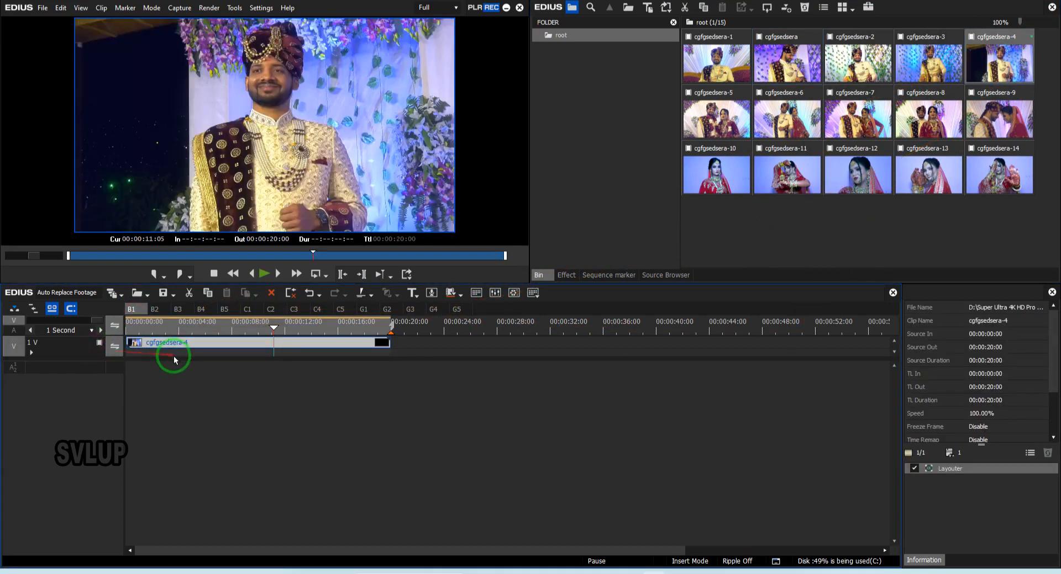
pyautogui.click(157, 330)
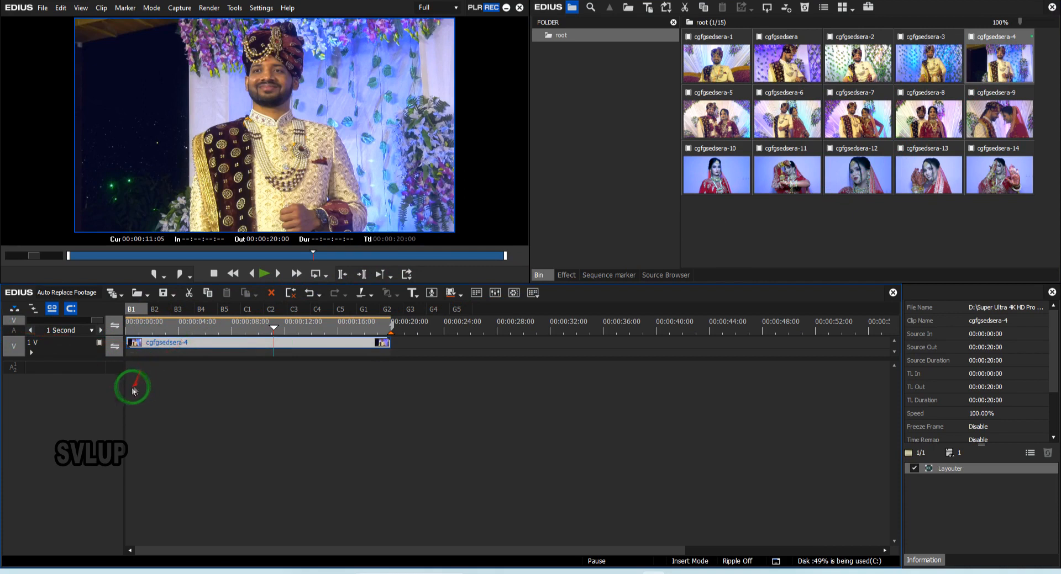
pyautogui.click(156, 311)
pyautogui.moveTo(921, 71); pyautogui.dragTo(88, 350)
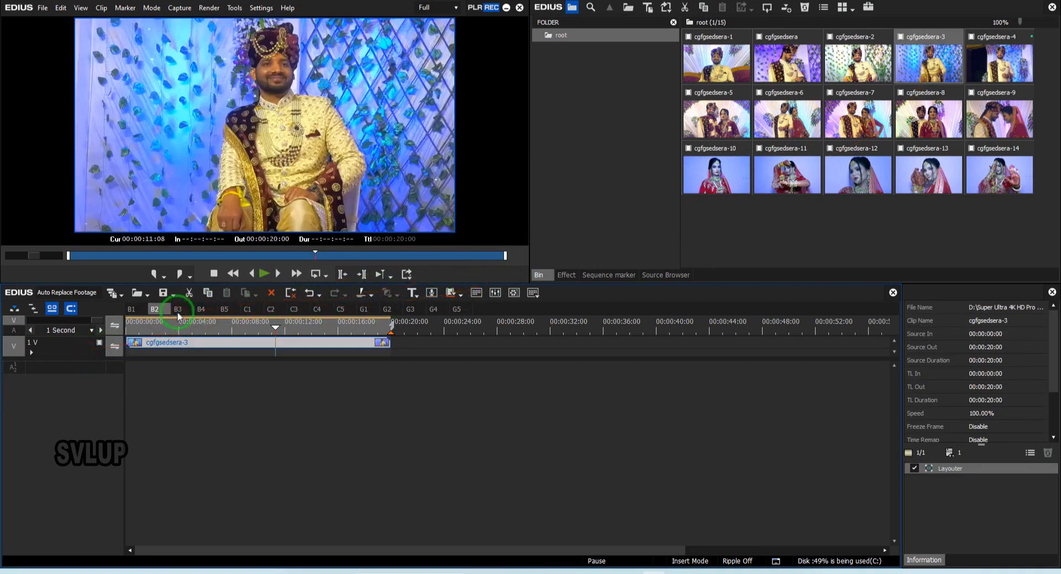
pyautogui.click(177, 310)
pyautogui.moveTo(867, 61); pyautogui.dragTo(141, 345)
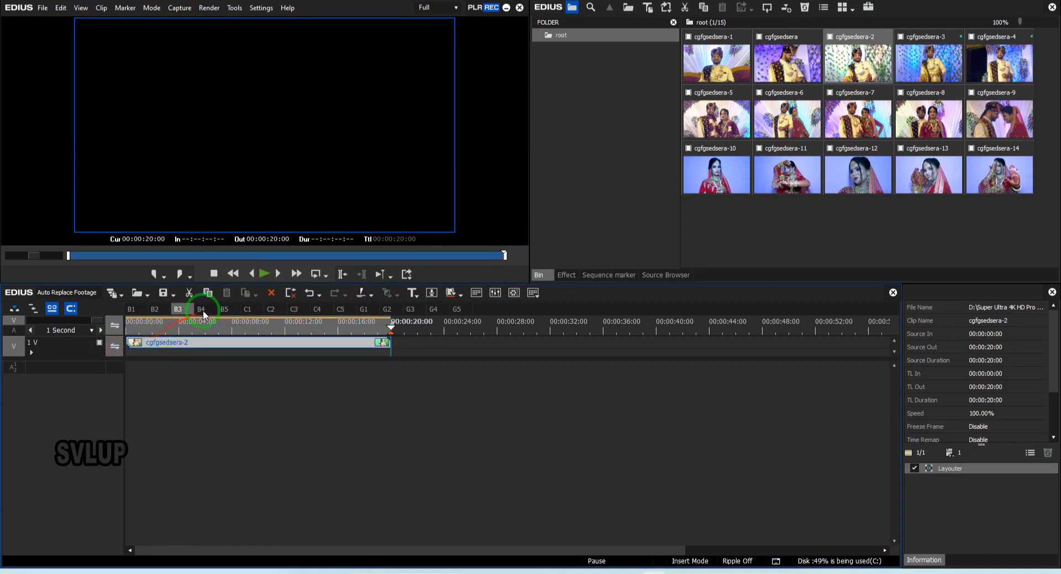
pyautogui.click(201, 310)
pyautogui.moveTo(787, 63); pyautogui.dragTo(122, 350)
pyautogui.click(226, 309)
pyautogui.moveTo(738, 63); pyautogui.dragTo(72, 386)
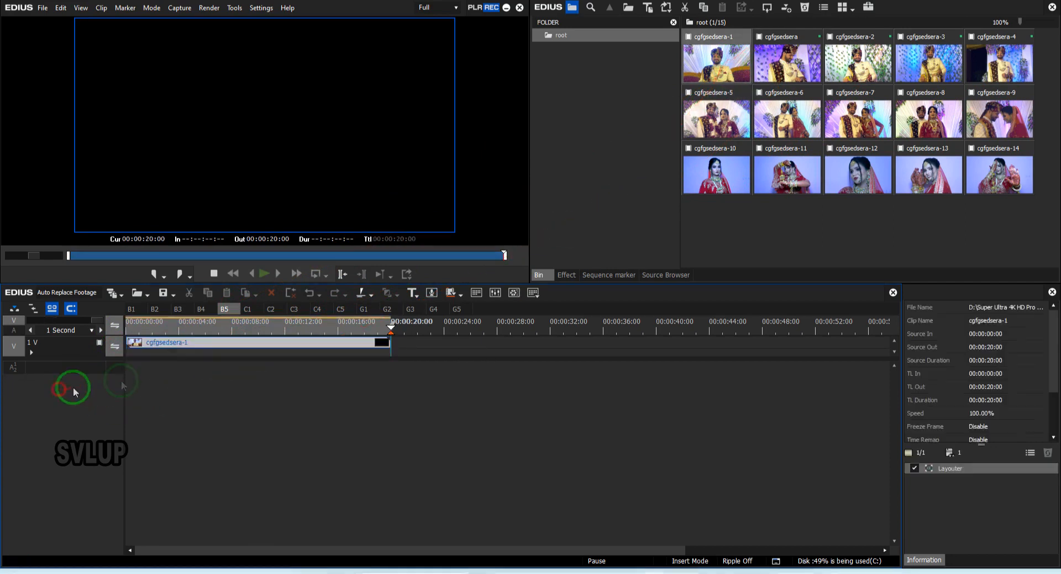
# Step: Place the couple clips cgfgsedsera-5 to cgfgsedsera-9 at the start of sequences C1 to C5 in order
pyautogui.click(247, 309)
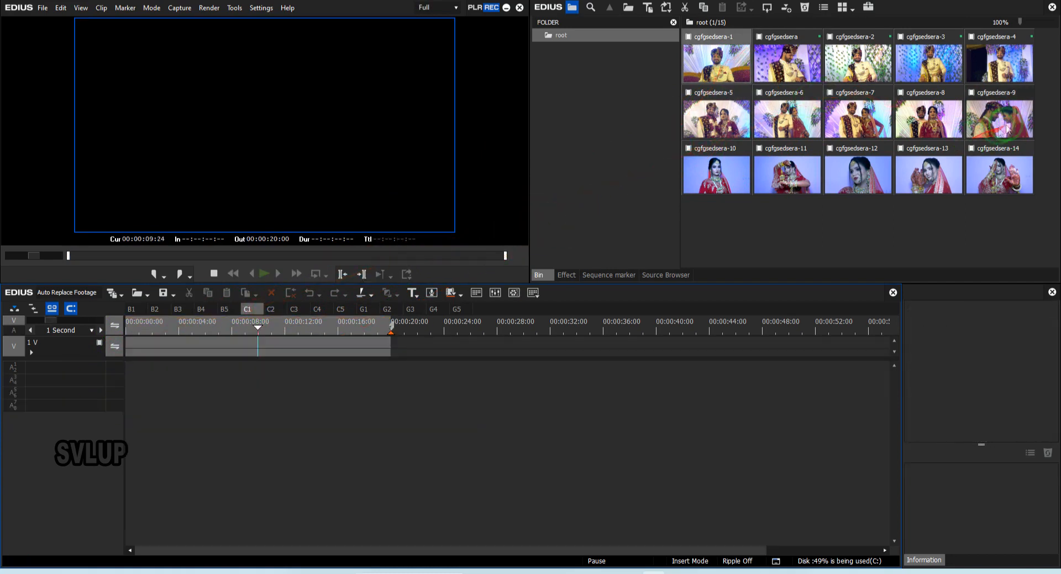
pyautogui.moveTo(723, 126); pyautogui.dragTo(132, 343)
pyautogui.click(271, 310)
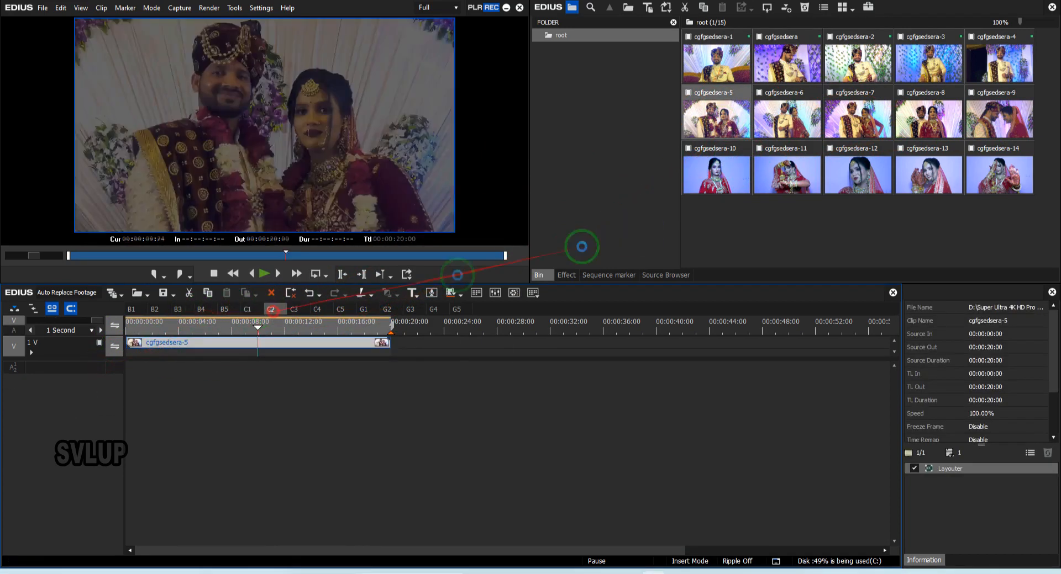
pyautogui.moveTo(780, 123); pyautogui.dragTo(117, 362)
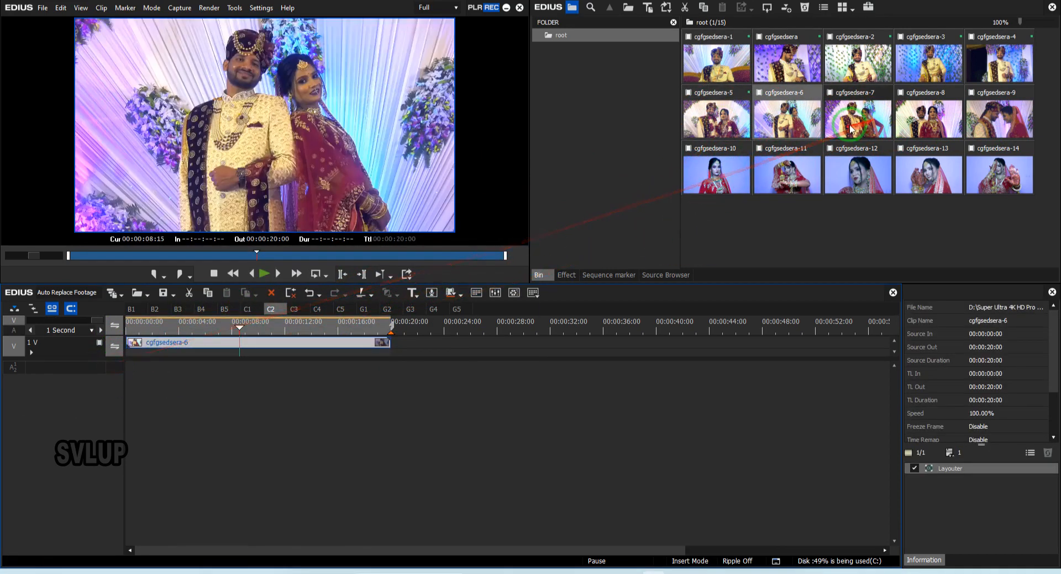
pyautogui.click(294, 310)
pyautogui.moveTo(855, 119); pyautogui.dragTo(130, 353)
pyautogui.moveTo(916, 125); pyautogui.dragTo(116, 351)
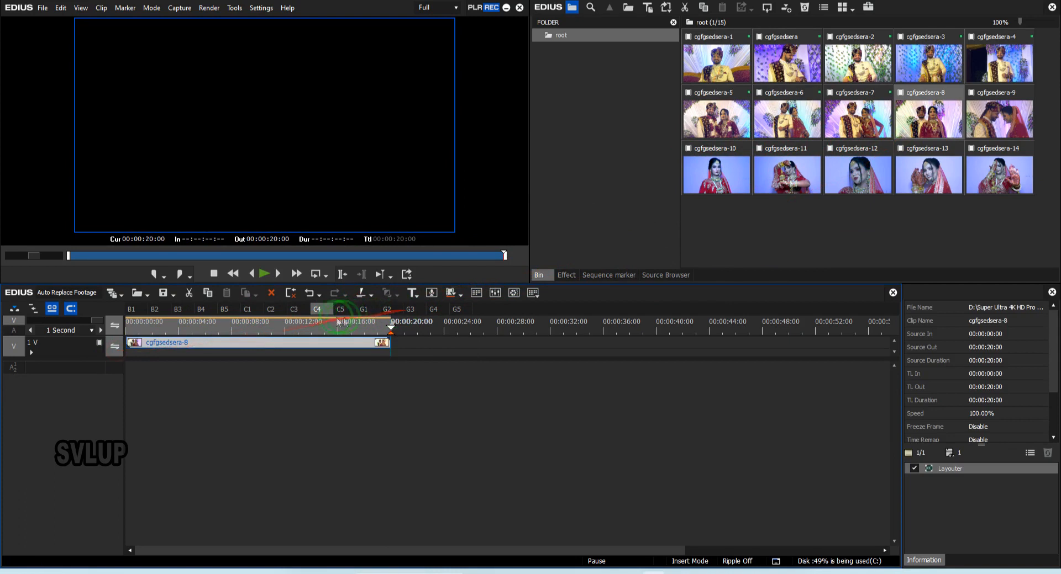
pyautogui.click(339, 309)
pyautogui.moveTo(998, 119); pyautogui.dragTo(122, 348)
# Step: Place clips cgfgsedsera-10, -14, -13, -12 and -11 at the start of sequences G1 to G5, one per sequence
pyautogui.click(364, 309)
pyautogui.moveTo(716, 175); pyautogui.dragTo(130, 347)
pyautogui.click(387, 309)
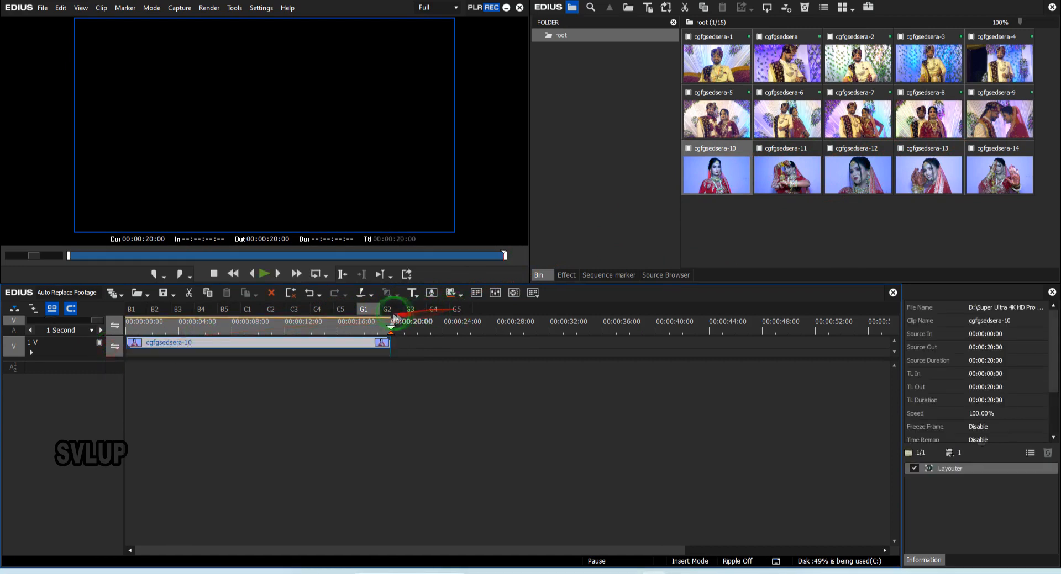
pyautogui.moveTo(994, 177); pyautogui.dragTo(132, 347)
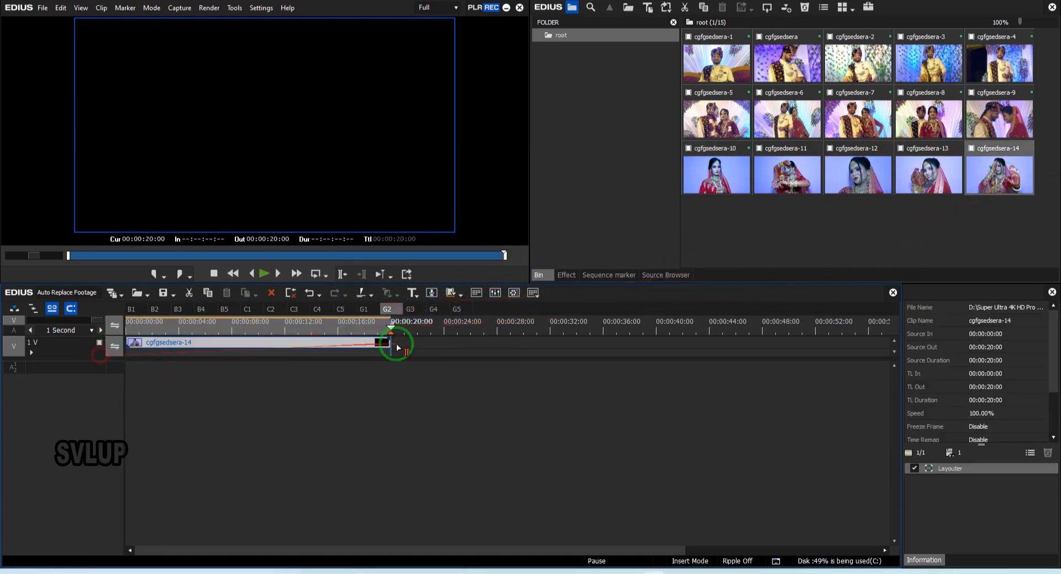
pyautogui.click(411, 310)
pyautogui.moveTo(928, 174); pyautogui.dragTo(133, 347)
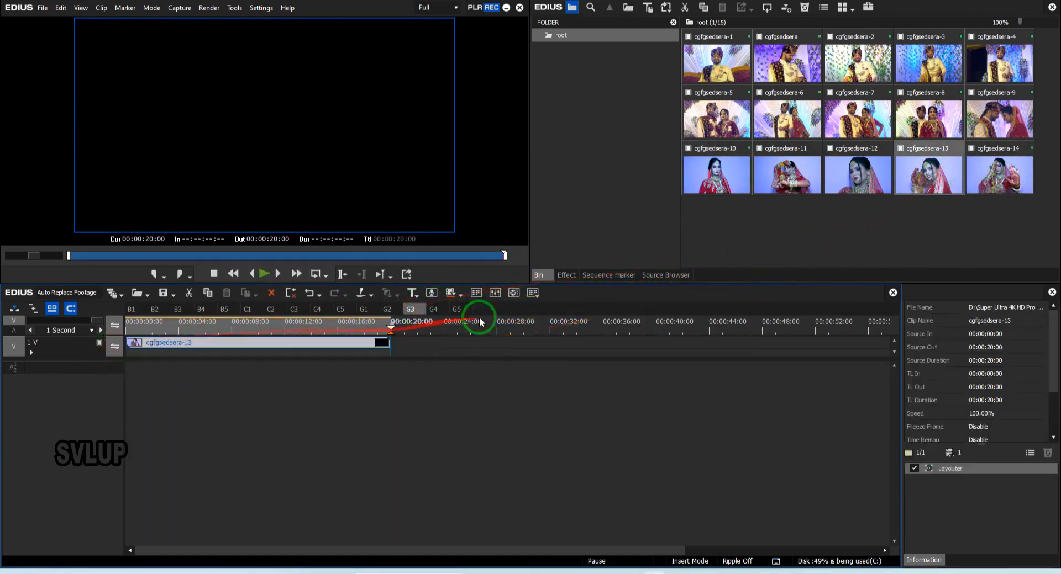
pyautogui.click(433, 309)
pyautogui.moveTo(857, 174); pyautogui.dragTo(113, 354)
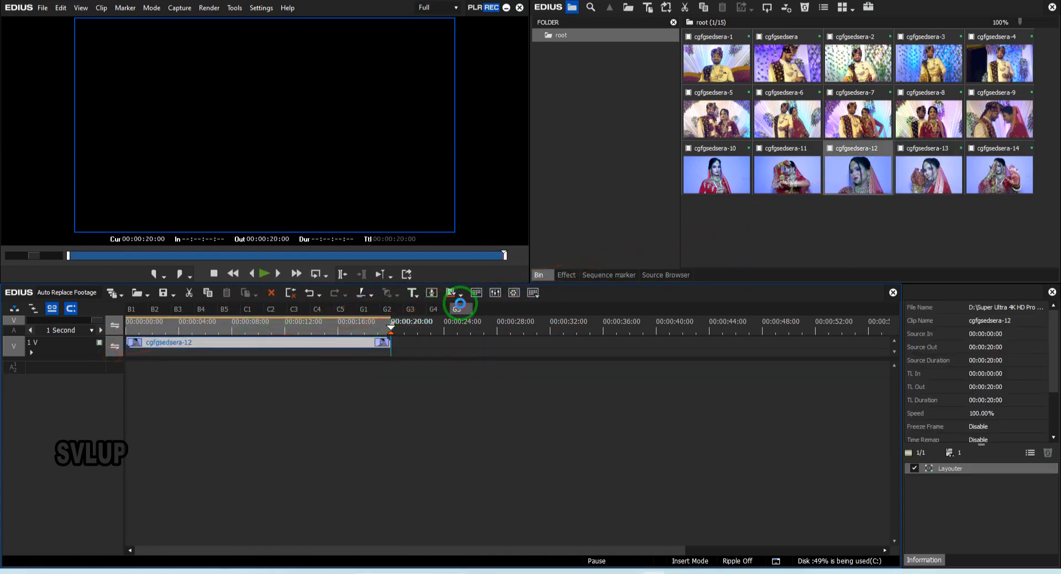
pyautogui.click(460, 302)
pyautogui.moveTo(790, 182); pyautogui.dragTo(81, 375)
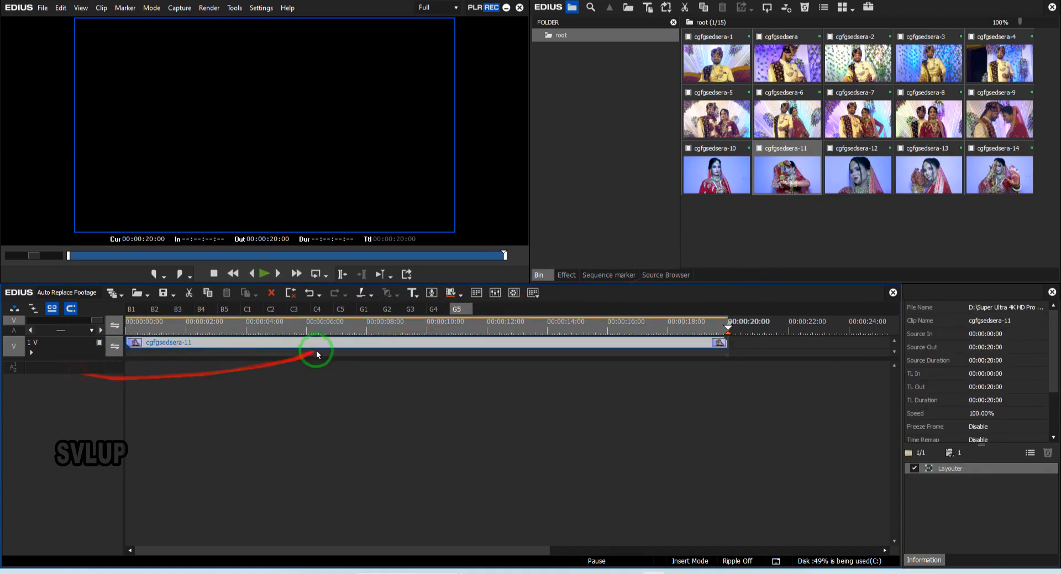
# Step: Check the timelines of the B, C and G sequences for their placed clips
pyautogui.click(161, 310)
pyautogui.click(177, 310)
pyautogui.click(203, 309)
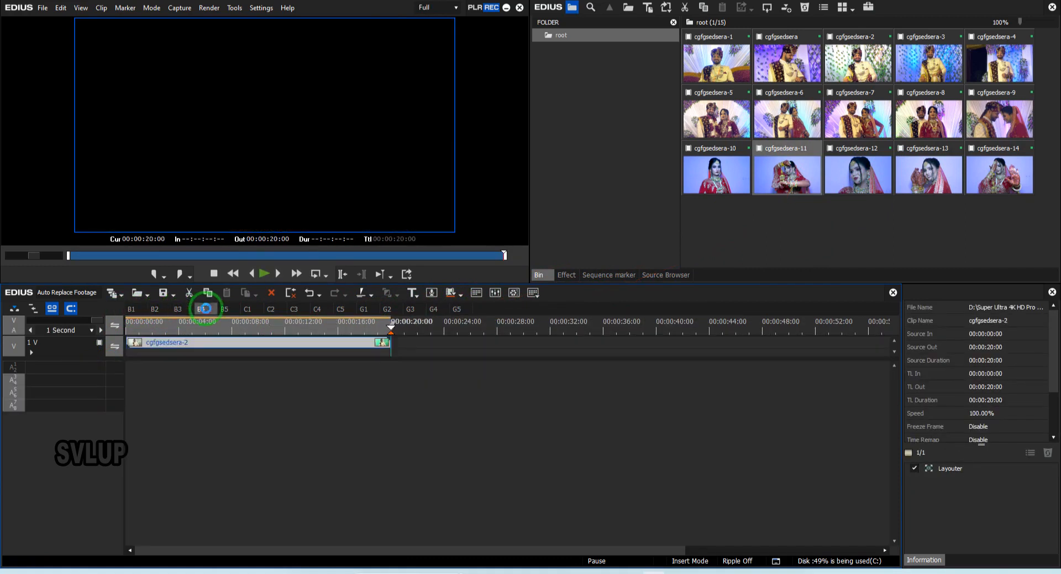
pyautogui.click(247, 311)
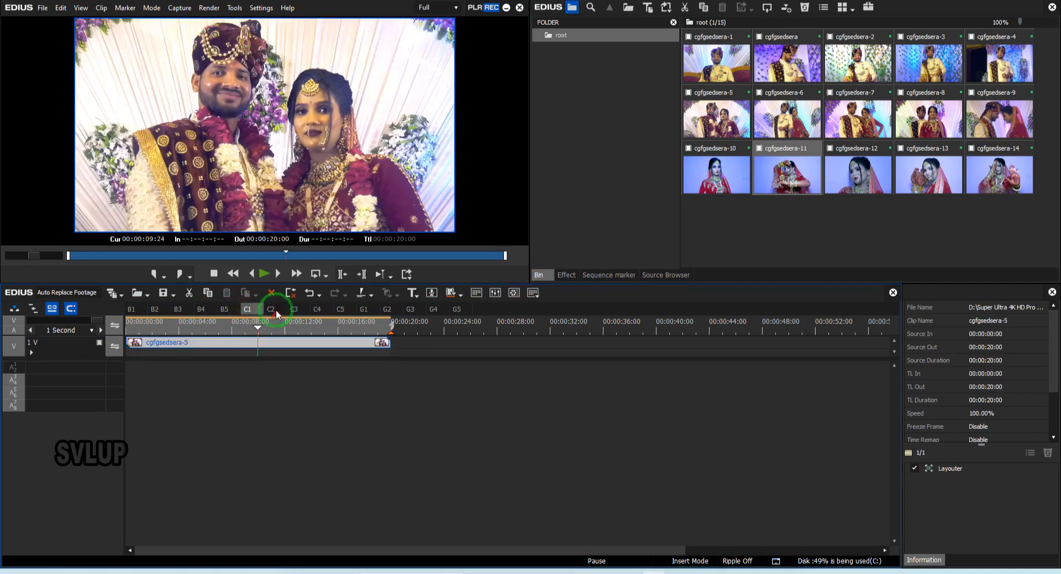
pyautogui.click(299, 310)
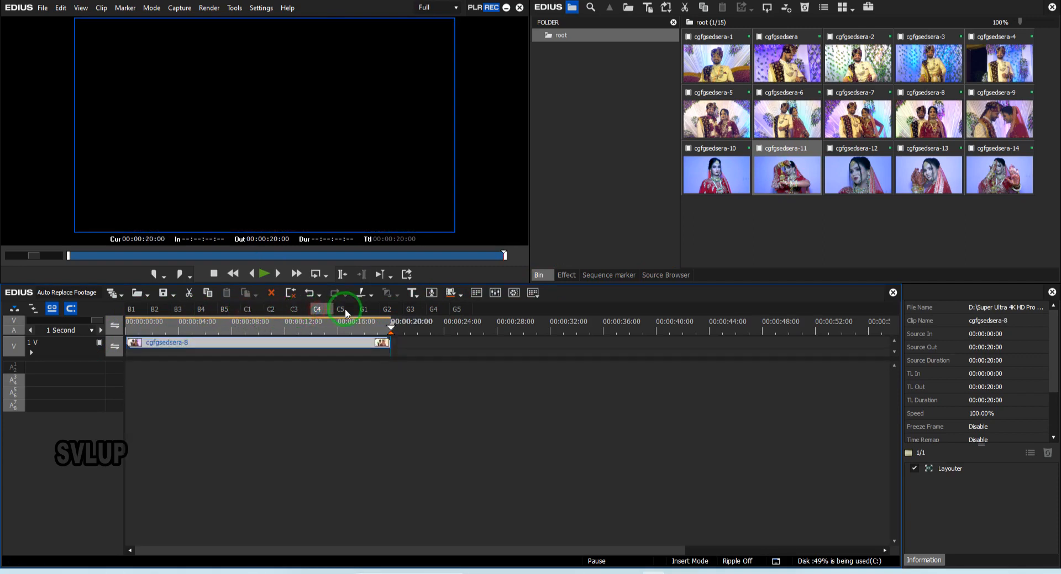
pyautogui.click(364, 309)
pyautogui.click(386, 309)
pyautogui.click(411, 309)
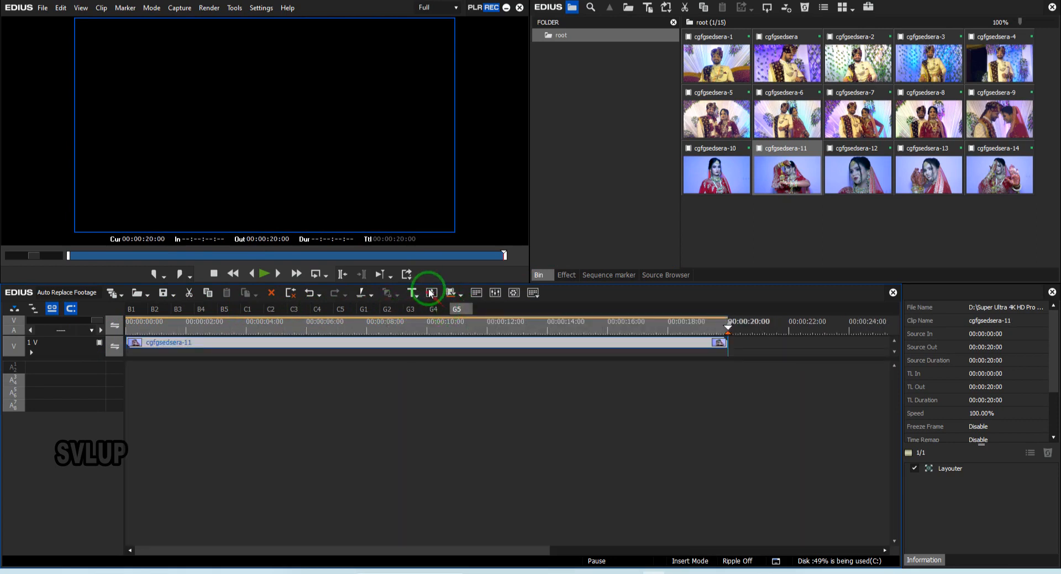
# Step: Select all sequences from B1 to G5 in the Batch Export list and start exporting them
pyautogui.click(408, 278)
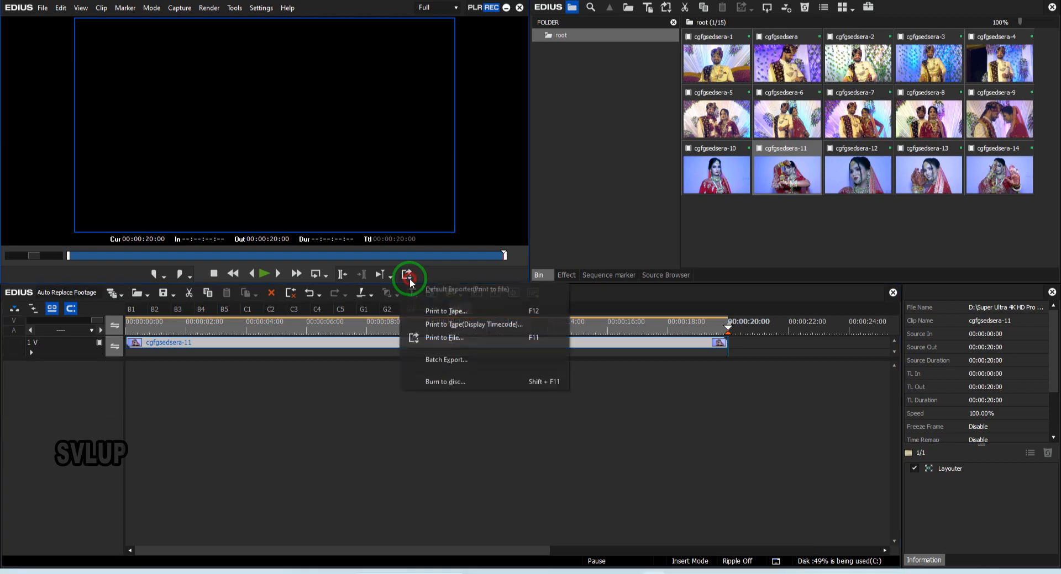
pyautogui.click(442, 361)
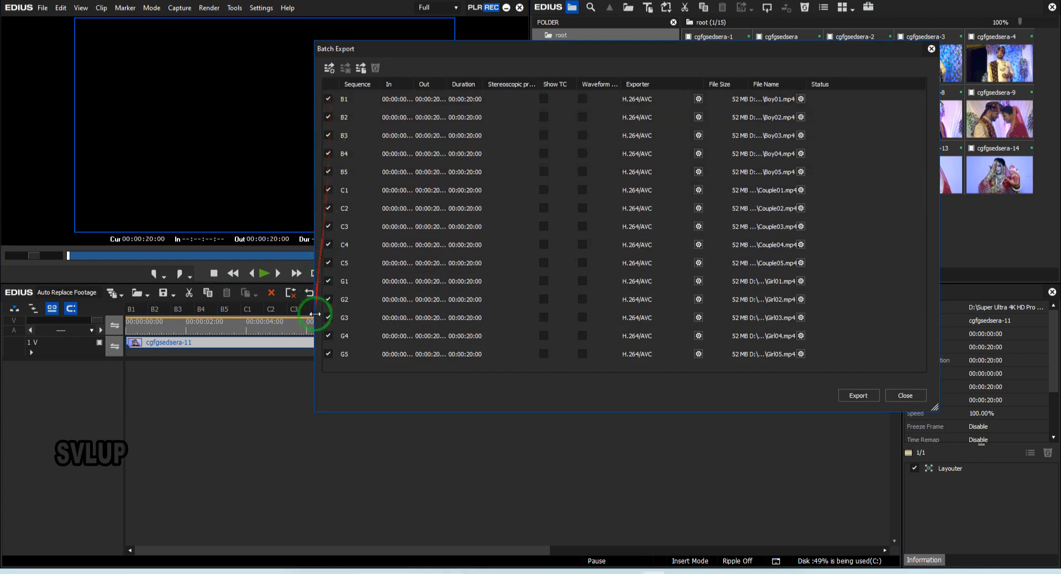
pyautogui.hotkey('ctrl', 'a')
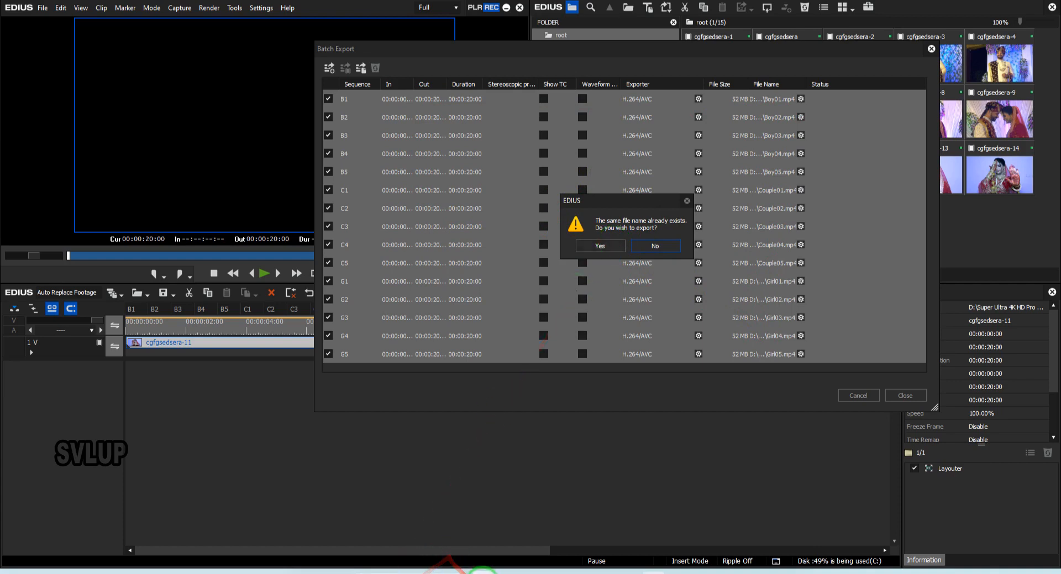
# Step: Open the Demo Auto Replace Footage folder on drive D in File Explorer and fit its window beside the Batch Export dialog
pyautogui.moveTo(482, 571)
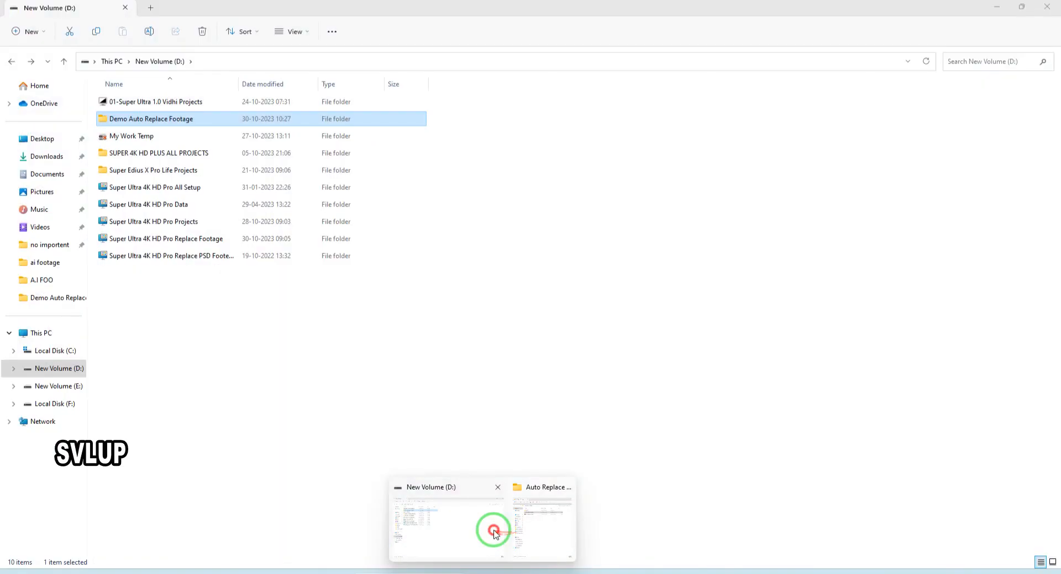
pyautogui.click(492, 528)
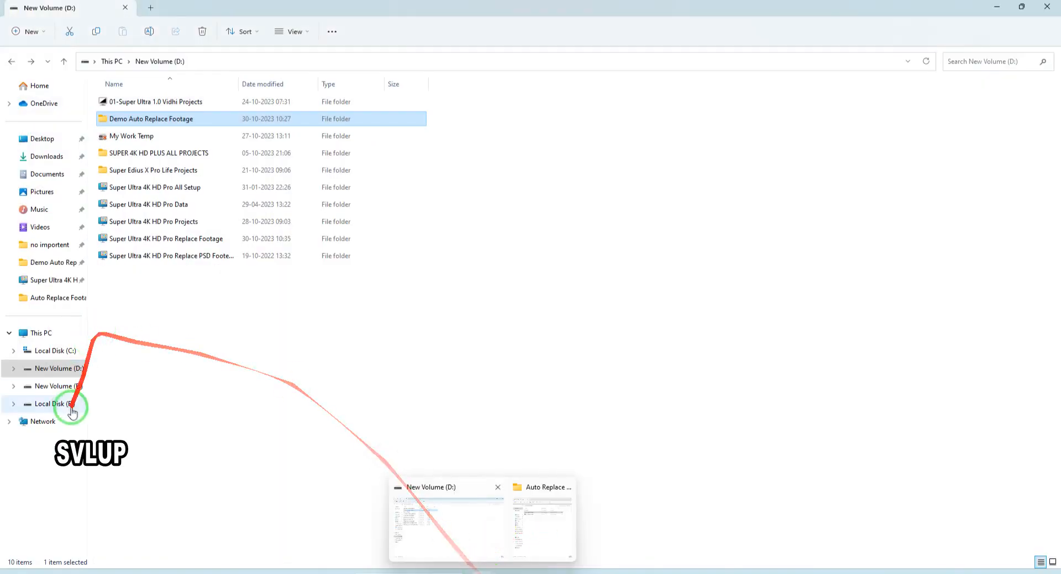
pyautogui.click(122, 121)
pyautogui.doubleClick(133, 121)
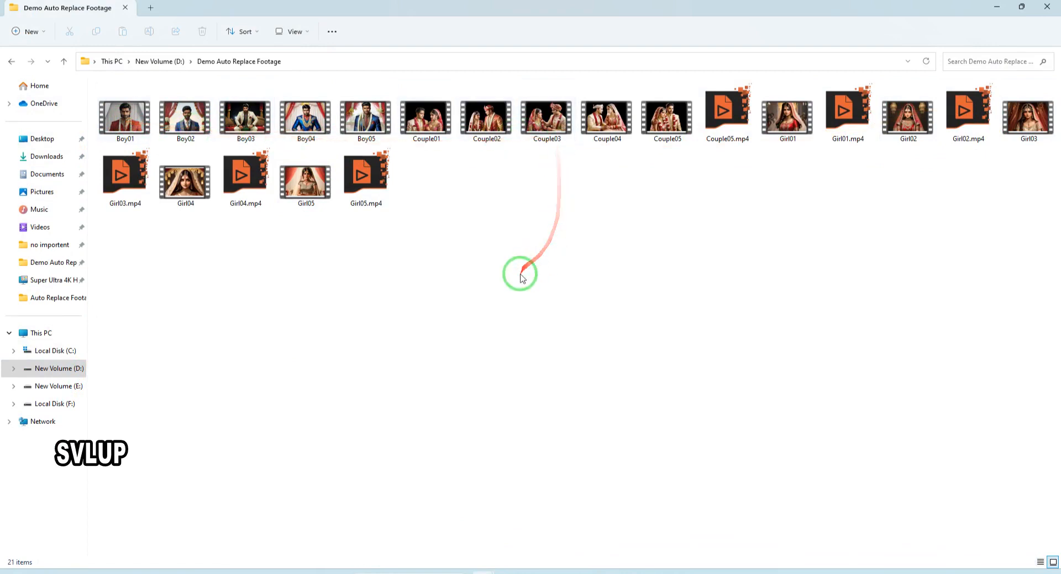
pyautogui.click(1021, 7)
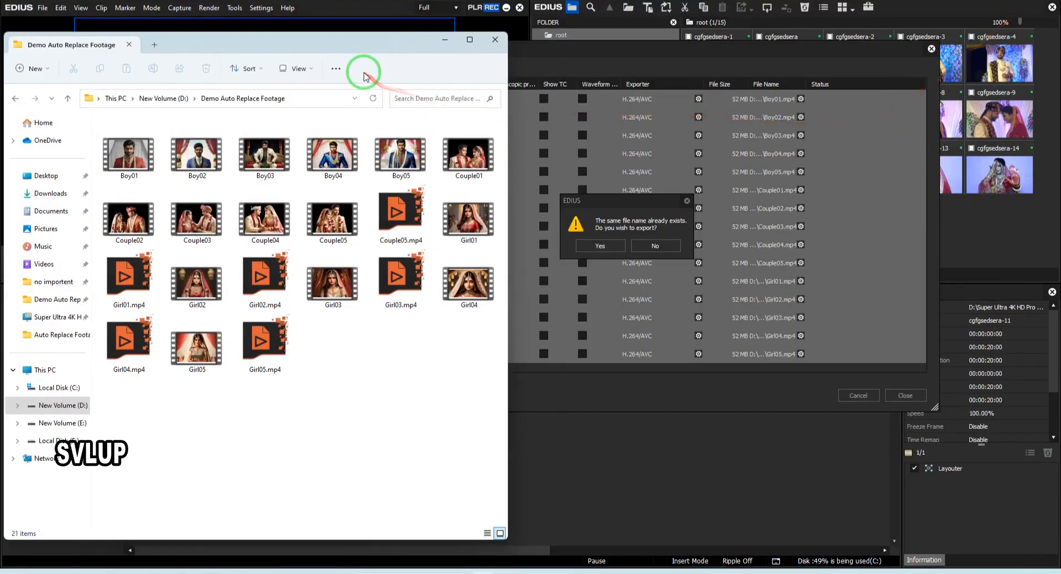
pyautogui.moveTo(511, 155); pyautogui.dragTo(311, 160)
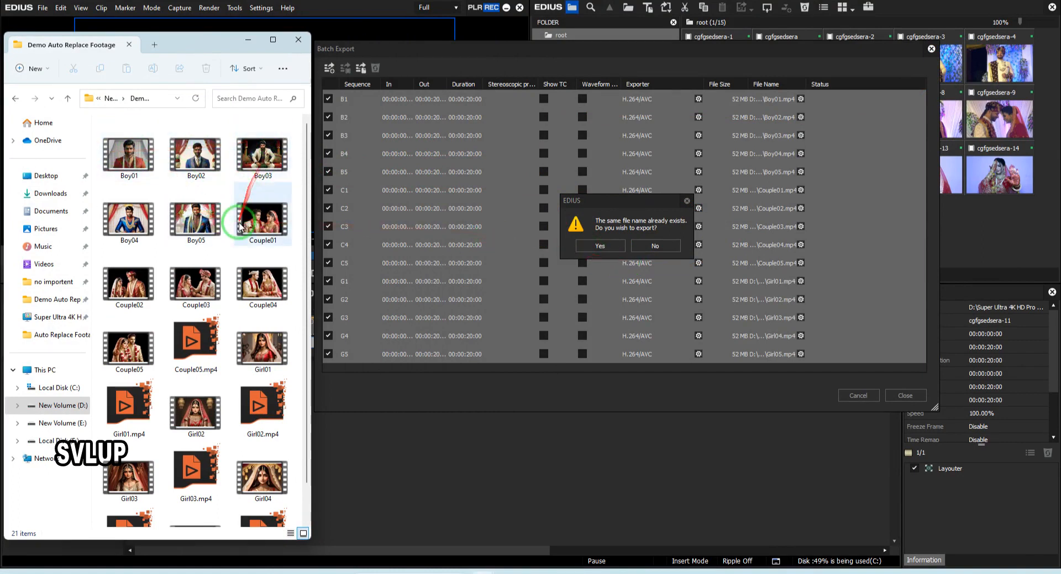
# Step: Confirm exporting over the existing files of the same name and bring the Demo Auto Replace Footage folder window back to the front
pyautogui.moveTo(241, 241)
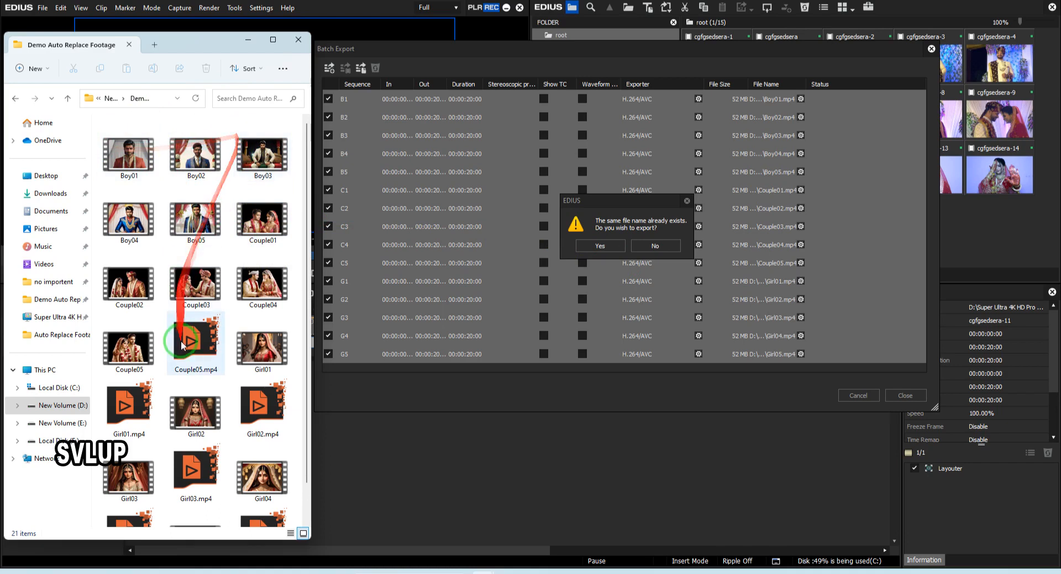
pyautogui.moveTo(182, 345)
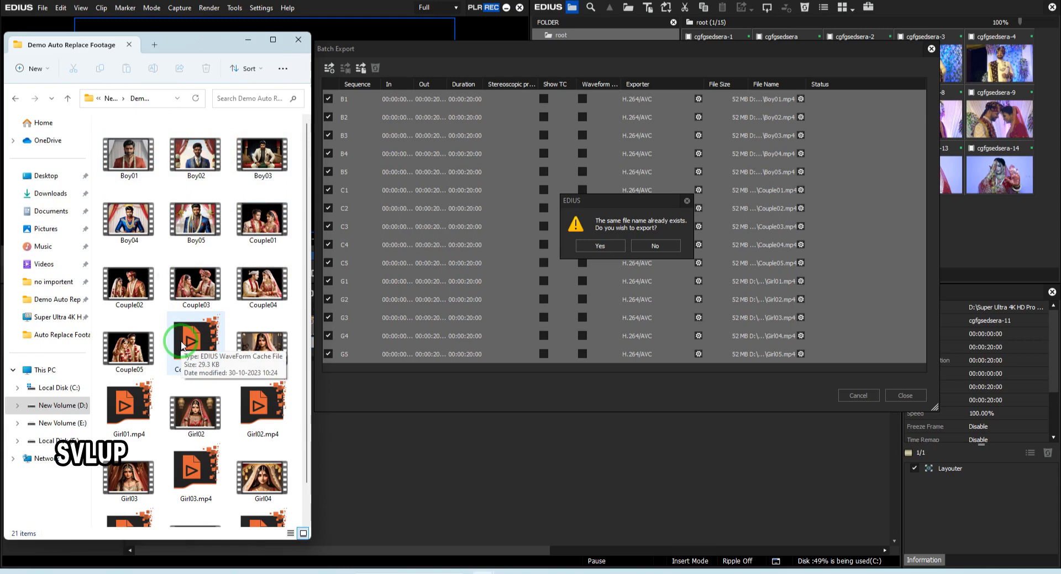
pyautogui.click(597, 248)
pyautogui.click(597, 249)
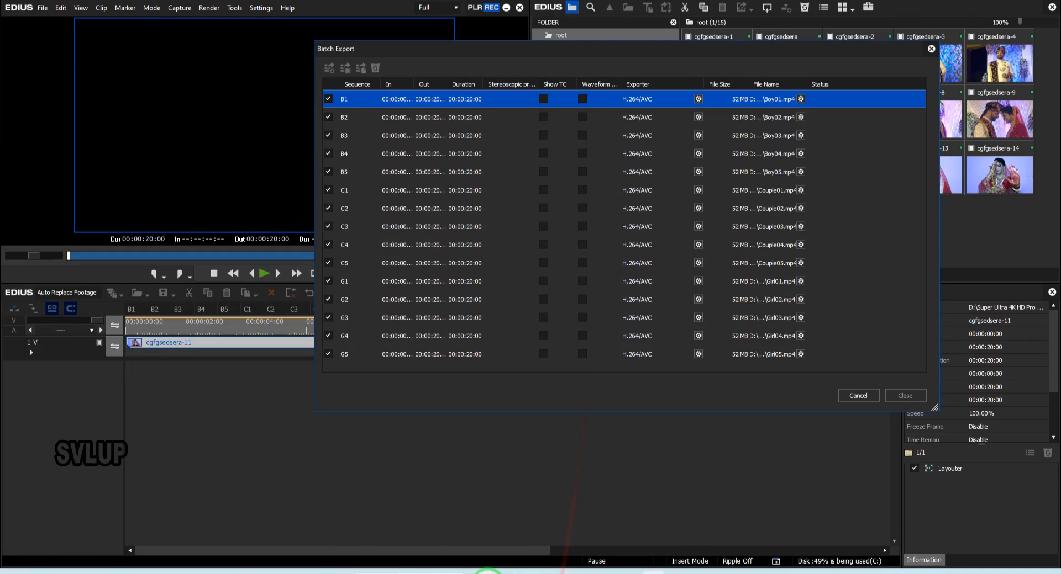
pyautogui.click(448, 528)
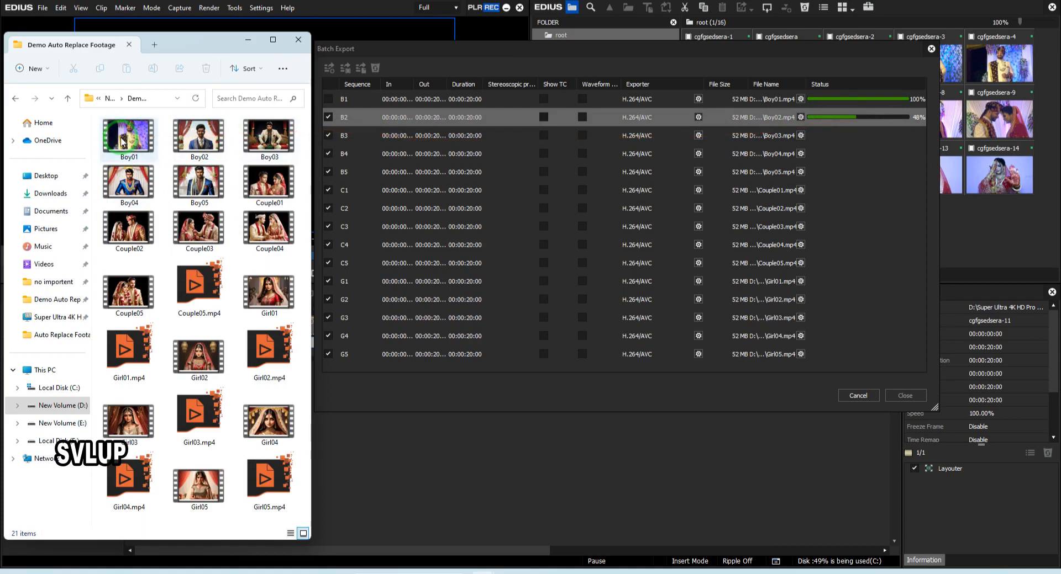
pyautogui.moveTo(132, 143)
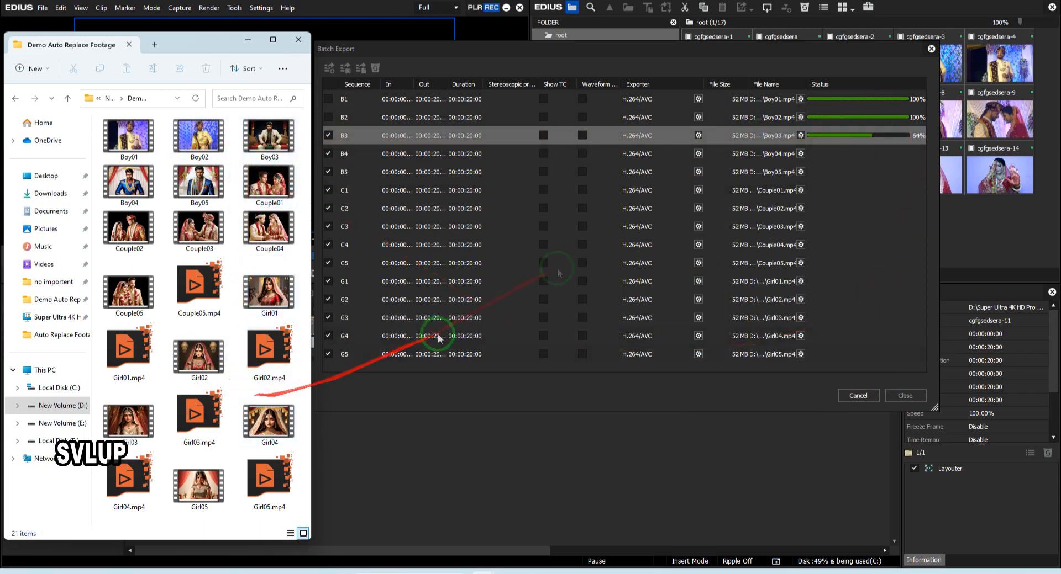
# Step: Widen the folder window beside the Batch Export dialog, reopen Demo Auto Replace Footage from drive D to check the replaced clips, and close it
pyautogui.moveTo(586, 49); pyautogui.dragTo(697, 56)
pyautogui.moveTo(312, 245); pyautogui.dragTo(425, 253)
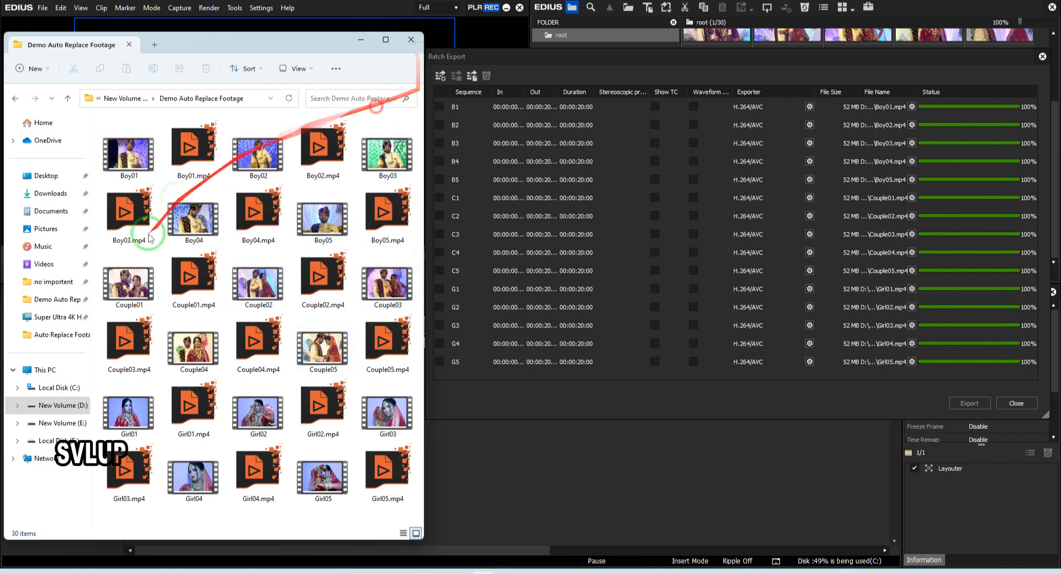
pyautogui.click(71, 411)
pyautogui.click(128, 158)
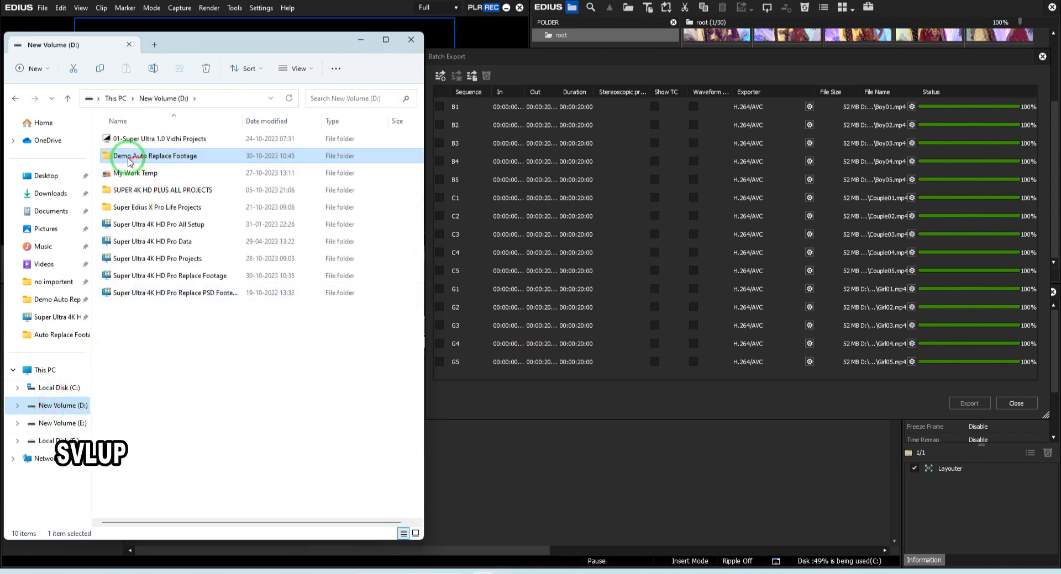
pyautogui.doubleClick(130, 159)
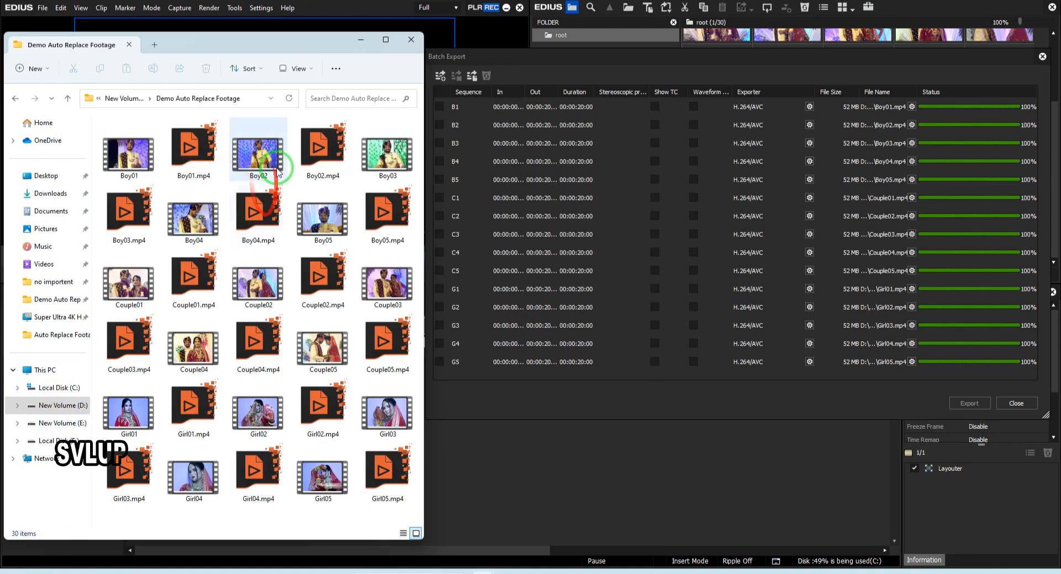
pyautogui.click(413, 42)
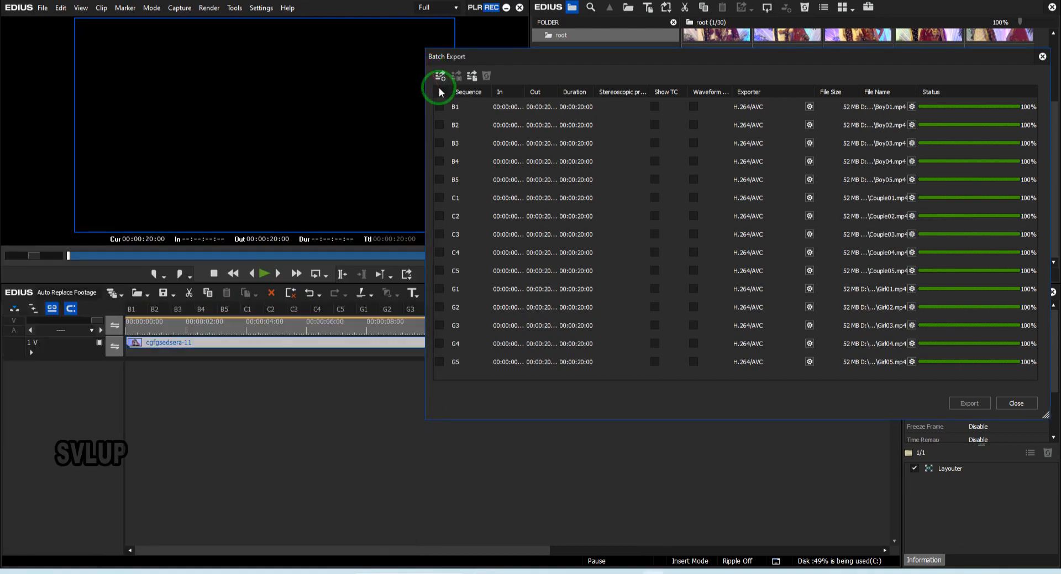
# Step: Close the Batch Export dialog, reopen it to review the list of exported sequences, and close it again
pyautogui.moveTo(556, 59); pyautogui.dragTo(391, 55)
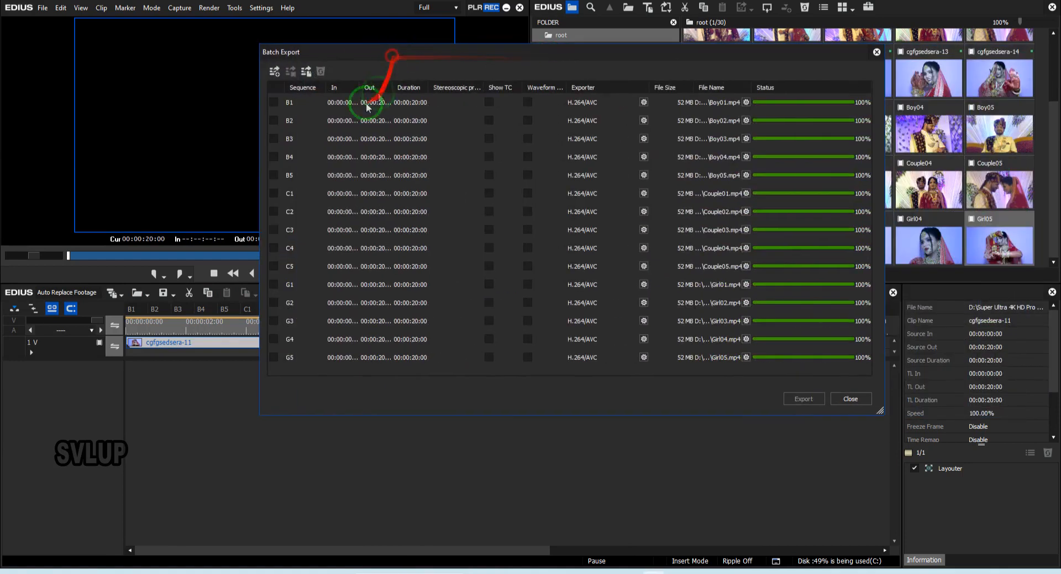
pyautogui.click(851, 400)
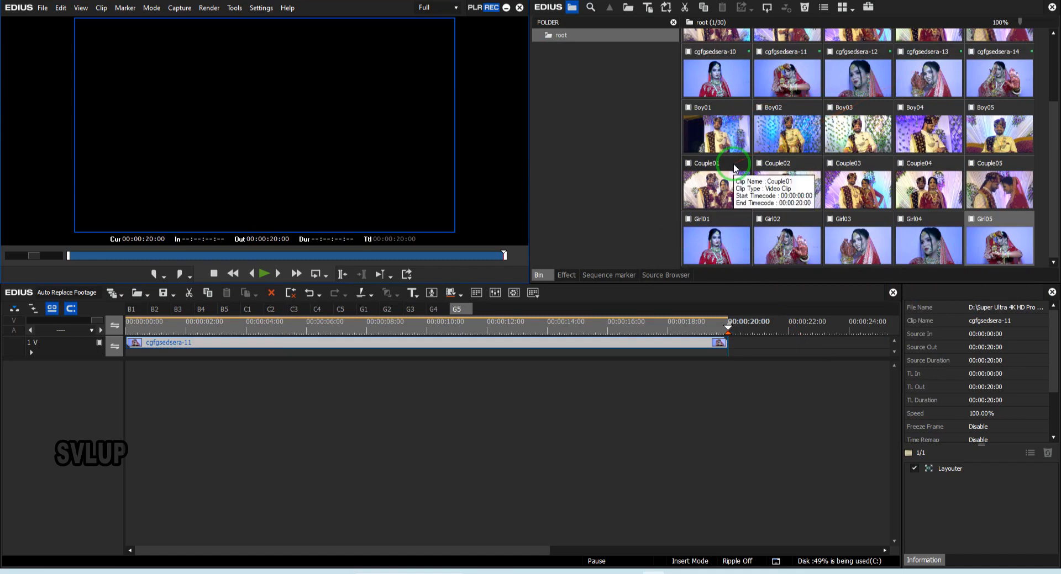
pyautogui.click(406, 275)
pyautogui.click(447, 360)
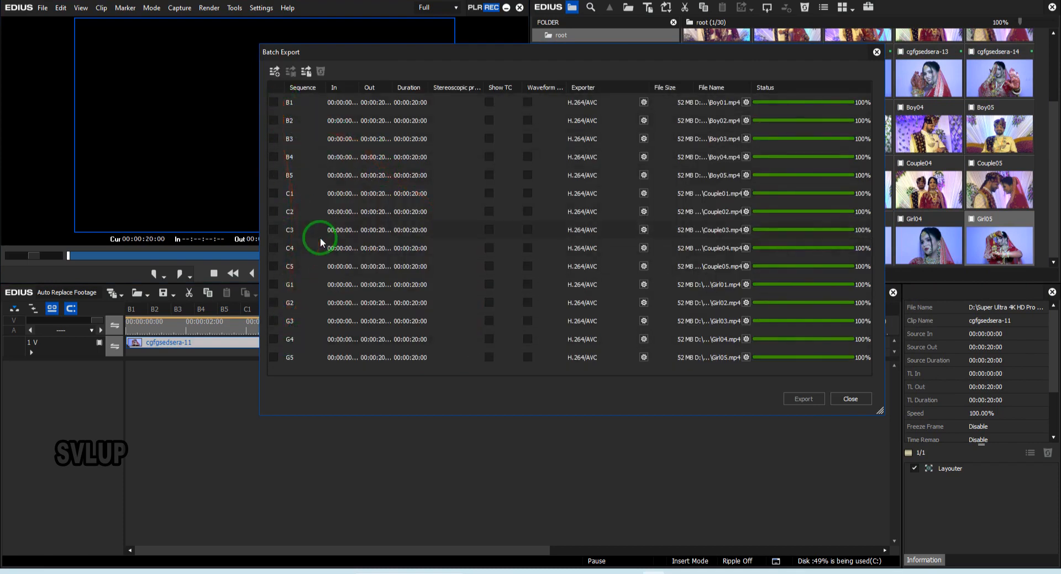
pyautogui.click(849, 400)
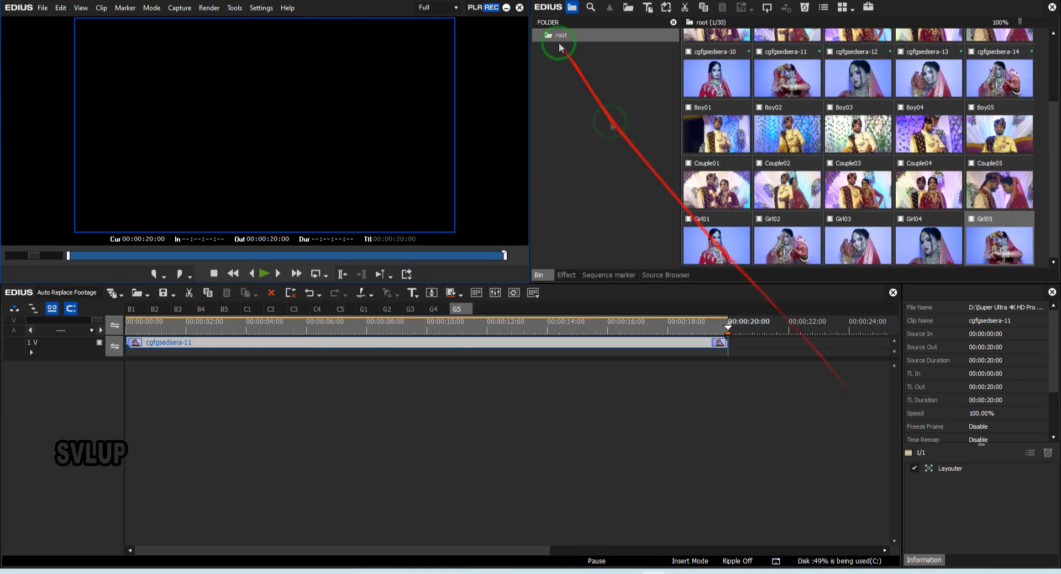
# Step: Exit EDIUS without saving the current project
pyautogui.click(520, 8)
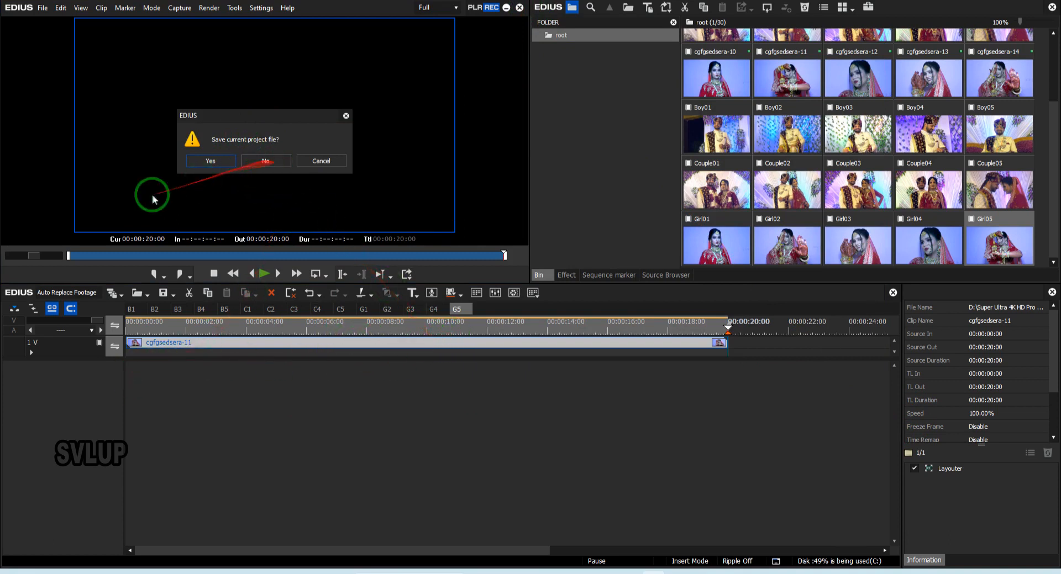
pyautogui.click(264, 162)
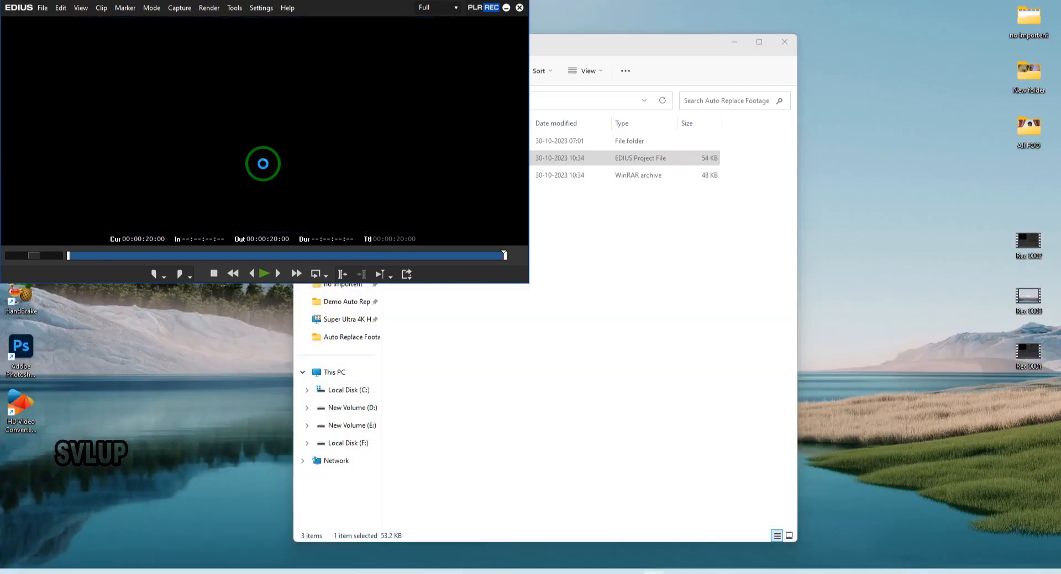